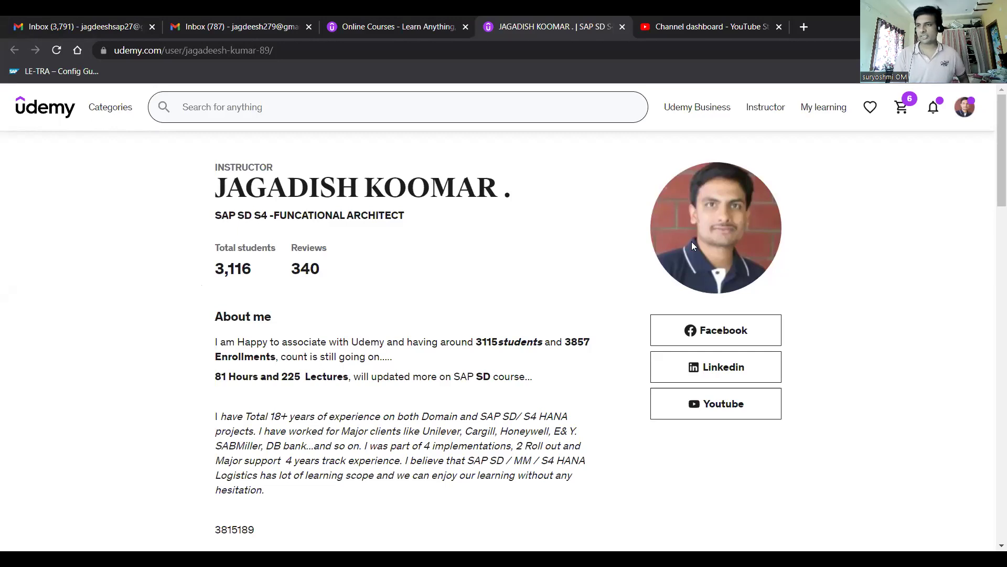
- Look through the instructor's profile and the first page of the SAP course list on Udemy
{"action": "scroll", "coordinate": [992, 270], "scroll_direction": "down", "scroll_amount": 1}
{"action": "scroll", "coordinate": [993, 270], "scroll_direction": "down", "scroll_amount": 6}
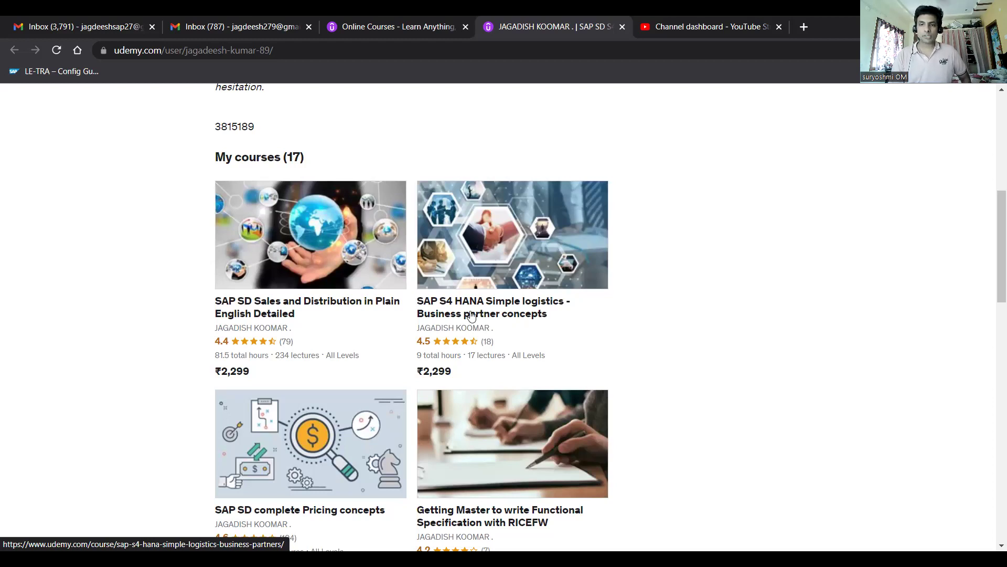
{"action": "scroll", "coordinate": [993, 240], "scroll_direction": "down", "scroll_amount": 4}
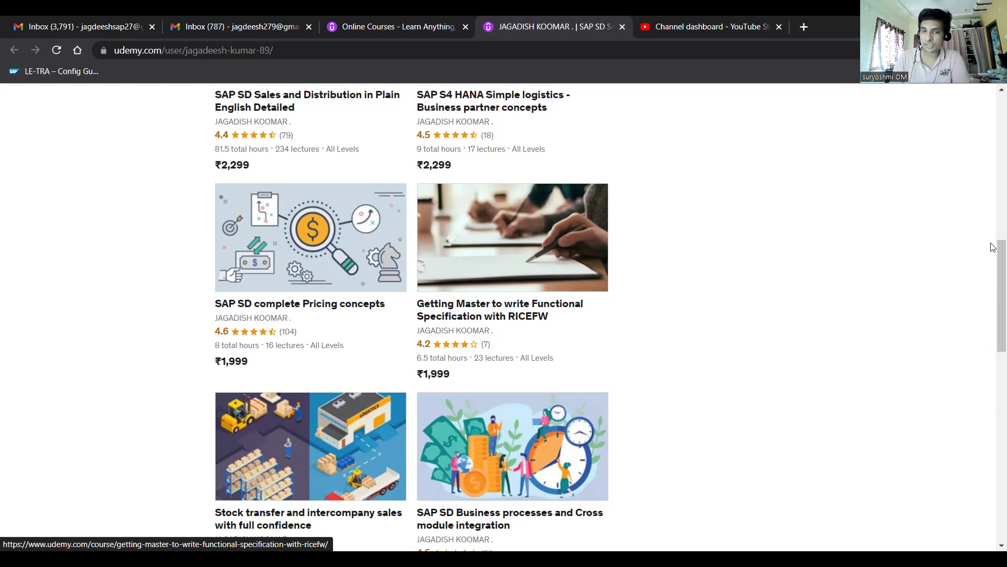
{"action": "scroll", "coordinate": [993, 246], "scroll_direction": "down", "scroll_amount": 4}
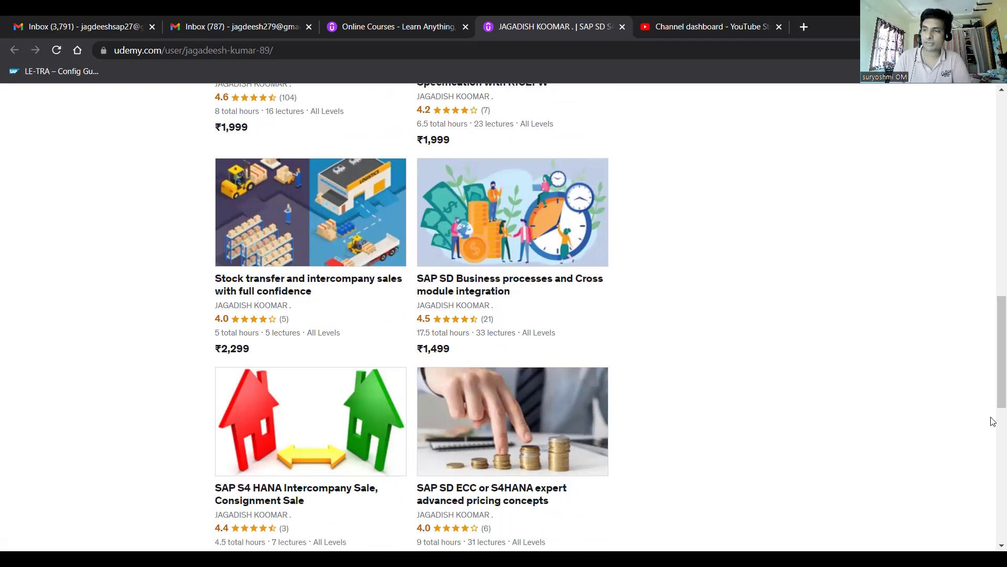
{"action": "scroll", "coordinate": [993, 400], "scroll_direction": "down", "scroll_amount": 8}
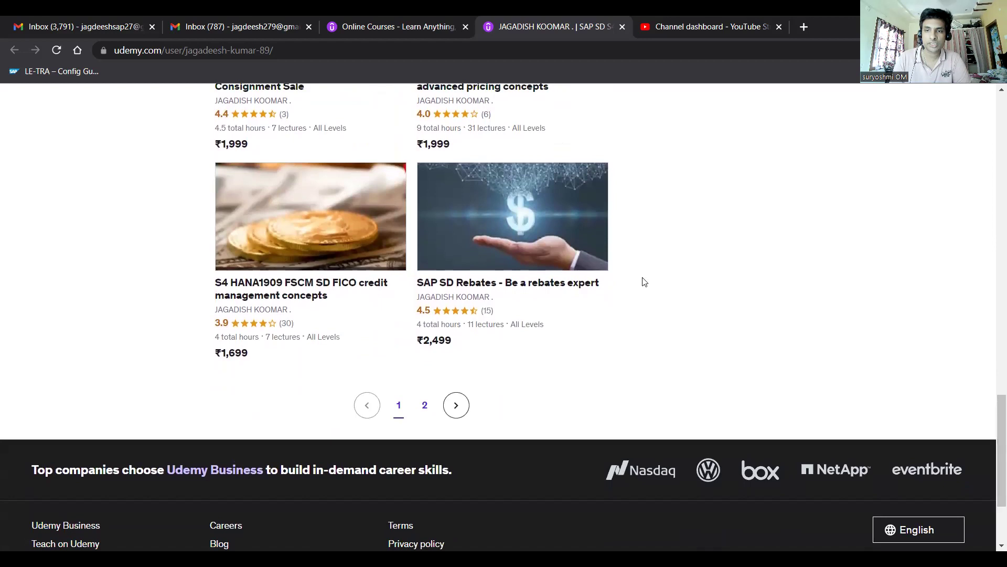
{"action": "left_click_drag", "start_coordinate": [993, 422], "coordinate": [977, 194]}
{"action": "scroll", "coordinate": [977, 194], "scroll_direction": "up", "scroll_amount": 6}
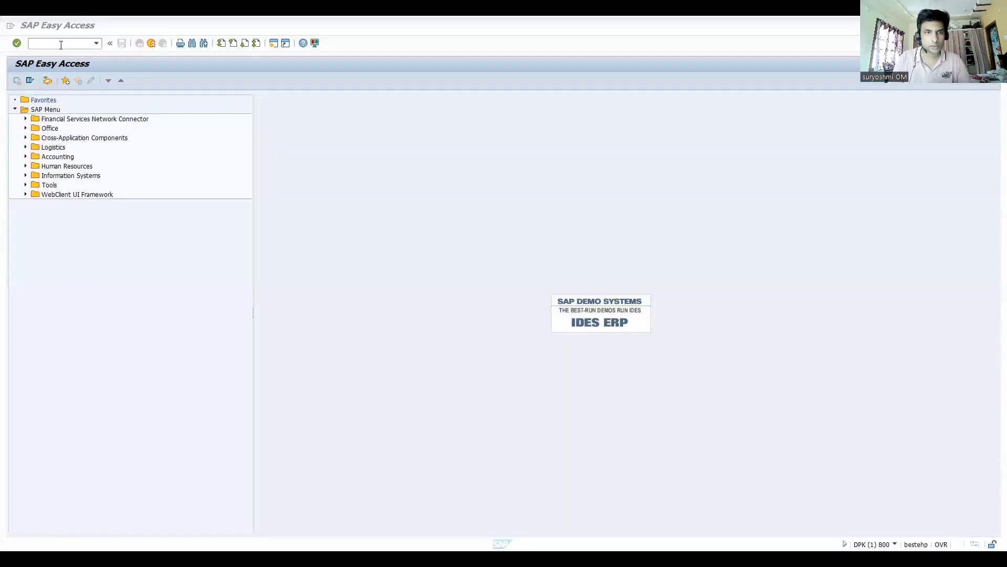
- Switch to SAP GUI and open the calendar main menu with transaction SCAL
{"action": "left_click", "coordinate": [61, 45]}
{"action": "type", "text": "sca"}
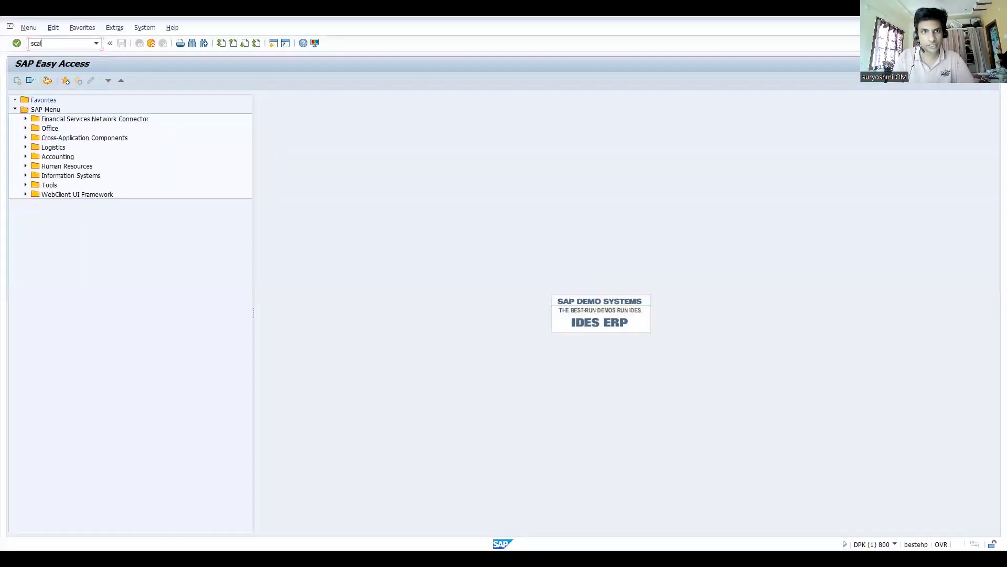
{"action": "type", "text": "l"}
{"action": "key", "text": "Return"}
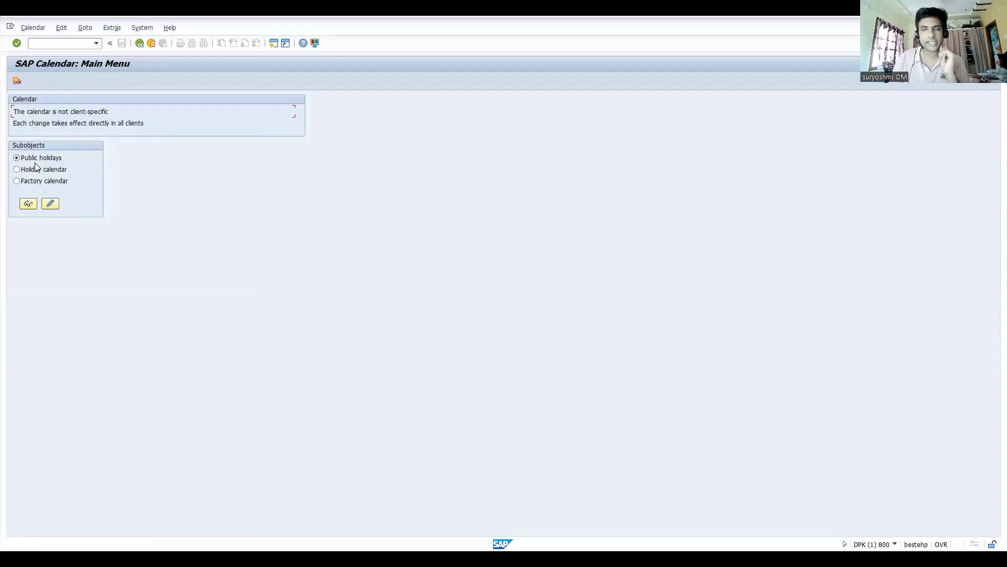
- Open the customer's master record in change mode with transaction XD02, using its sales area UNCF / UF / UN
{"action": "left_click", "coordinate": [39, 44]}
{"action": "type", "text": "/nxd02"}
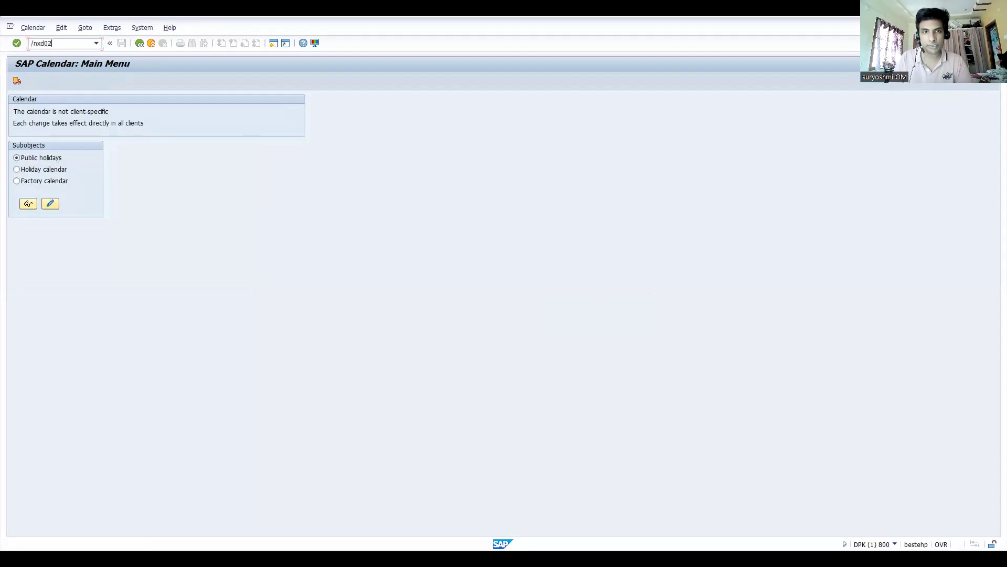
{"action": "key", "text": "Return"}
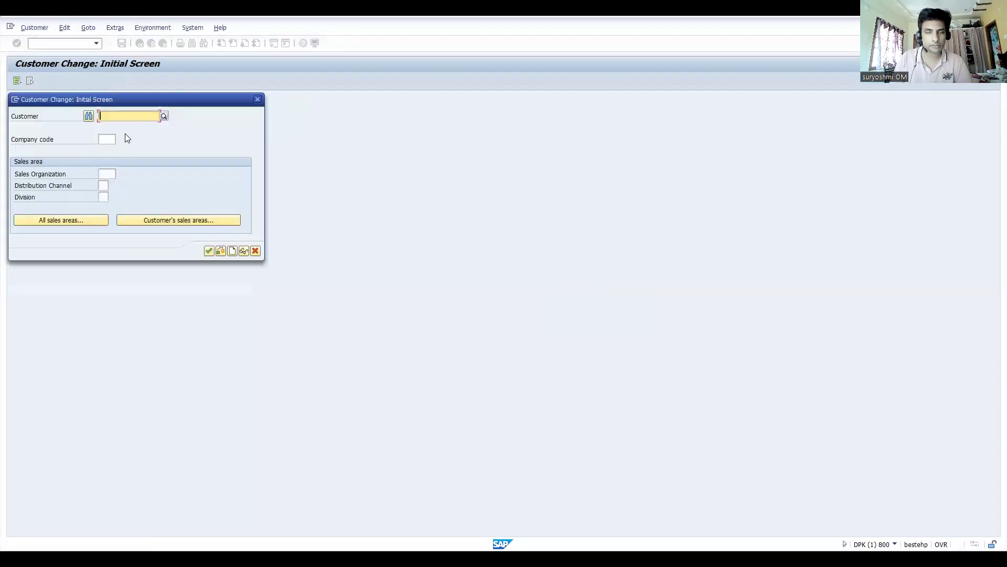
{"action": "left_click", "coordinate": [125, 115]}
{"action": "left_click", "coordinate": [126, 127]}
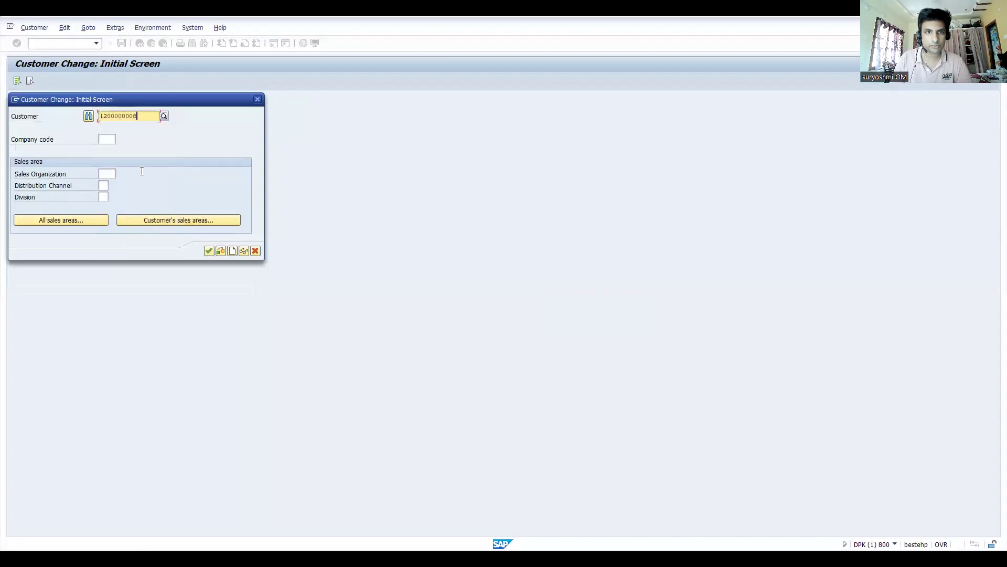
{"action": "left_click", "coordinate": [161, 221]}
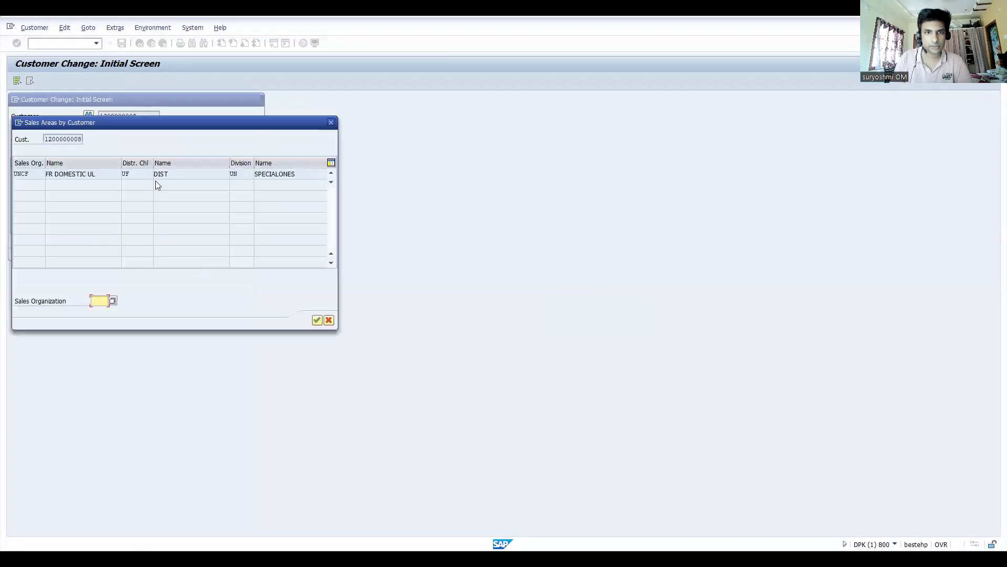
{"action": "double_click", "coordinate": [138, 177]}
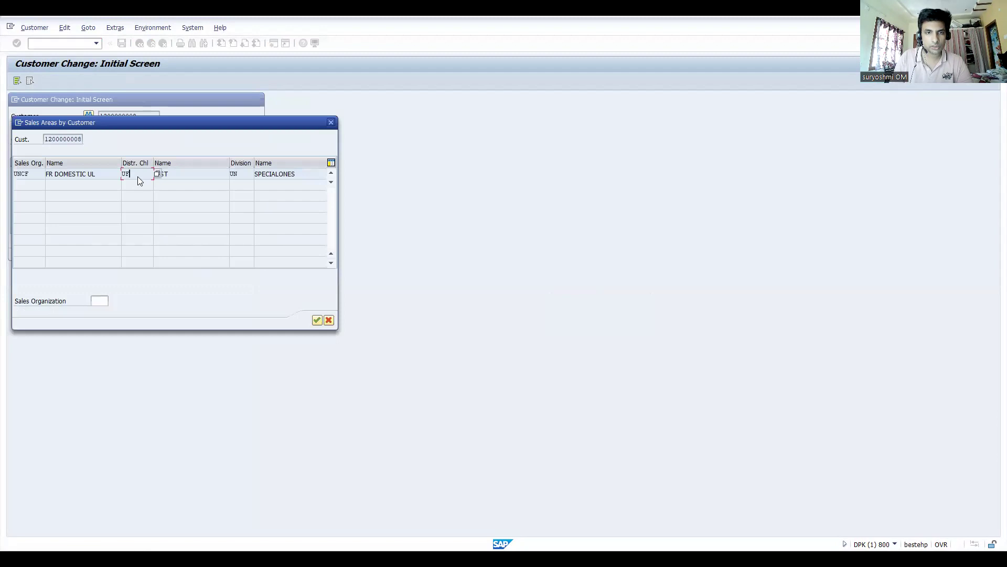
{"action": "key", "text": "Return"}
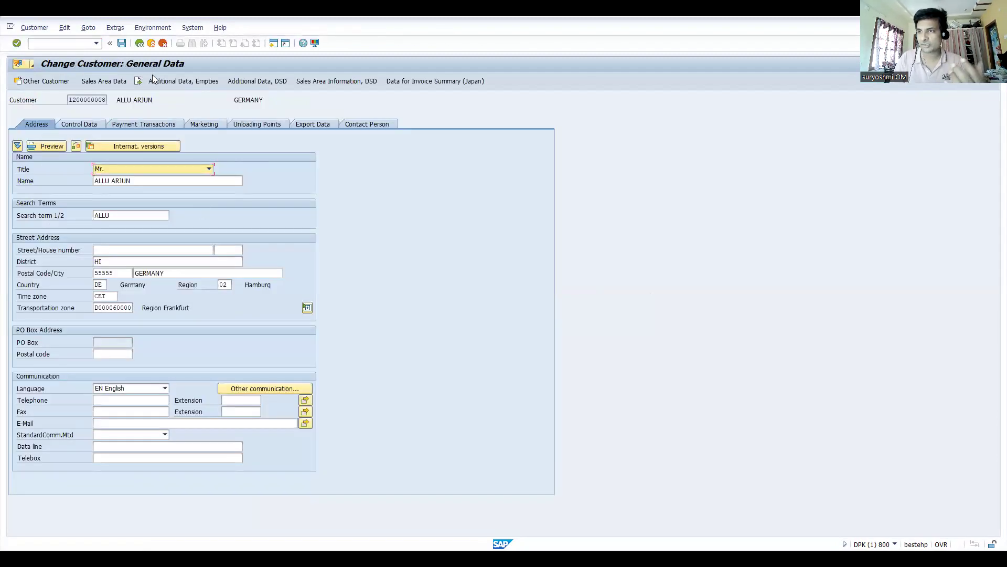
- Examine the customer's sales area data, including the shipping data and the invoicing and invoicing list dates among the billing documents data
{"action": "left_click", "coordinate": [116, 82]}
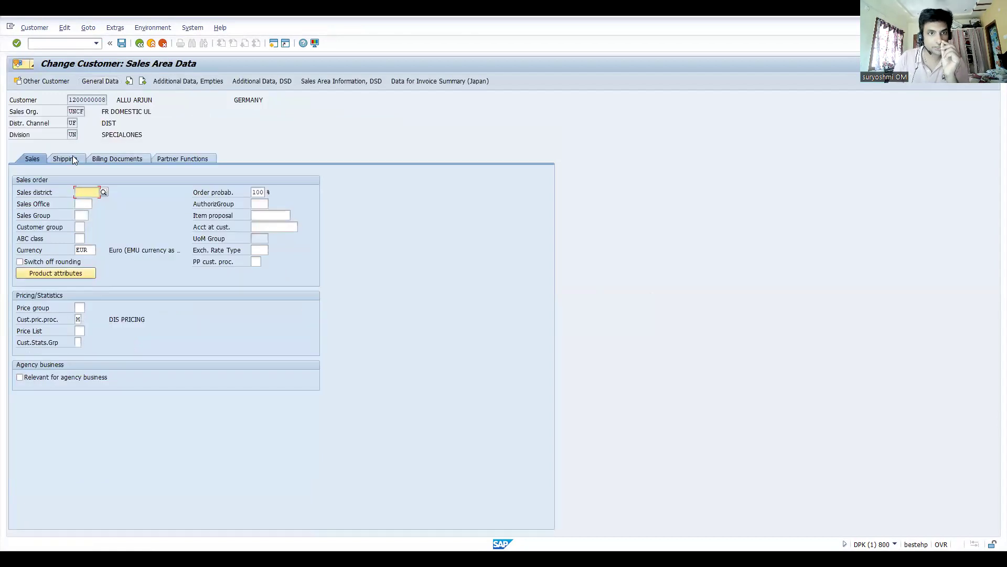
{"action": "left_click", "coordinate": [72, 160]}
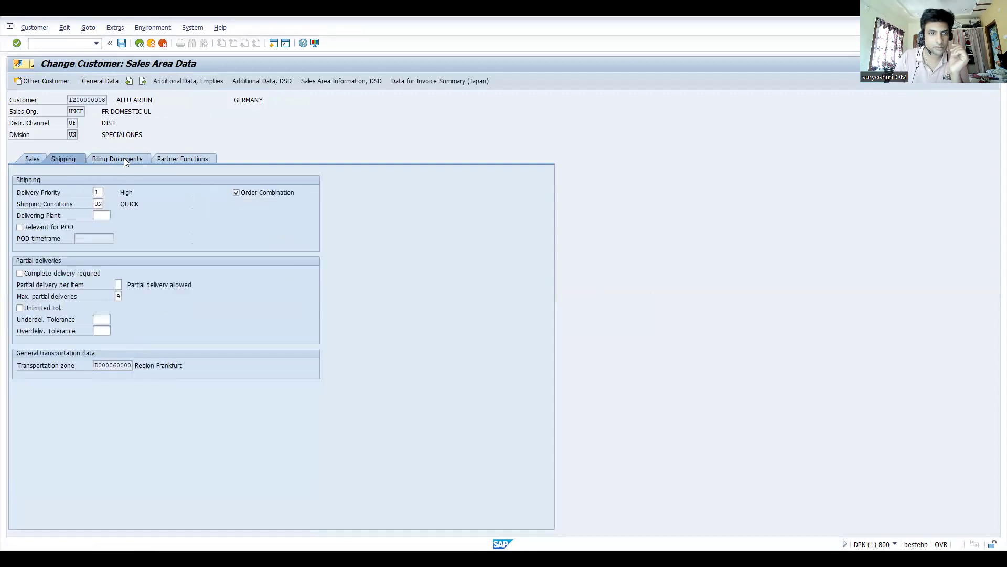
{"action": "left_click", "coordinate": [125, 160]}
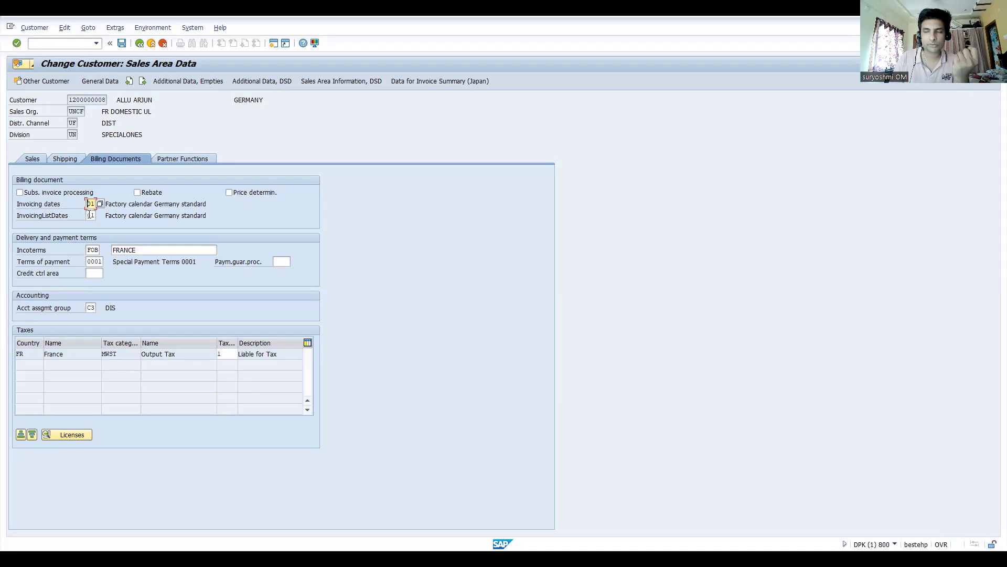
{"action": "left_click", "coordinate": [92, 215]}
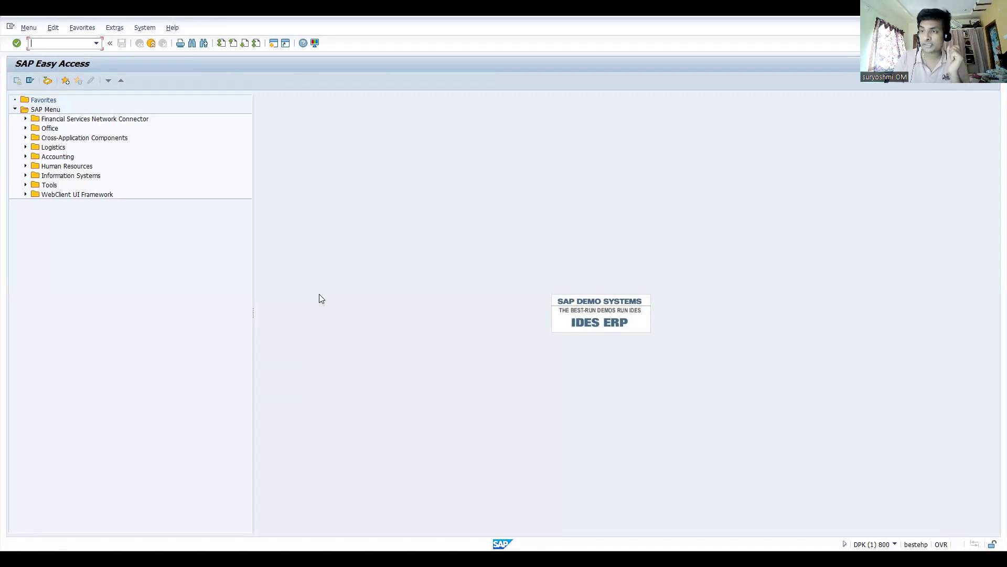
- Leave the customer master record and open the SAP calendar main menu with transaction SCAL
{"action": "type", "text": "sda"}
{"action": "key", "text": "Return"}
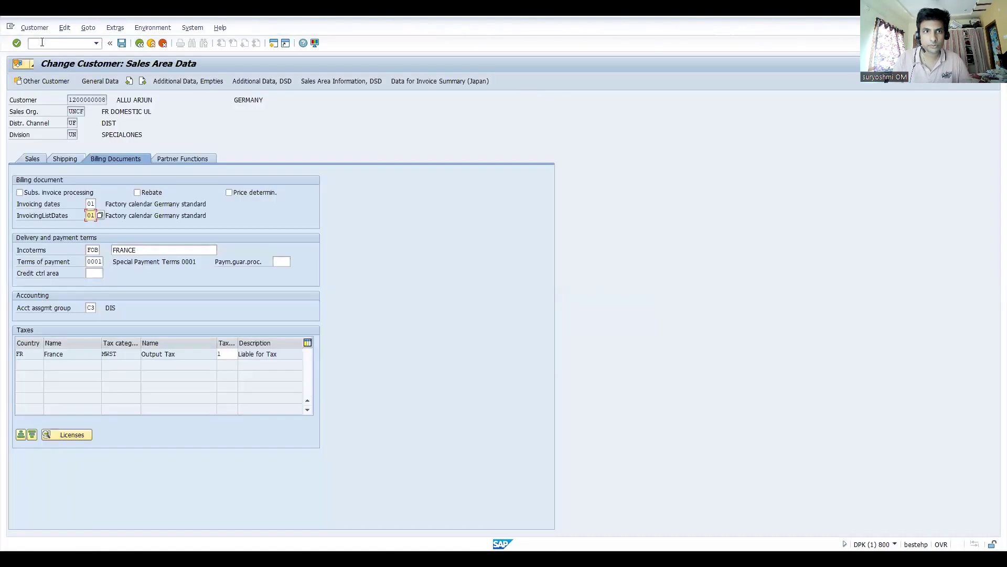
{"action": "type", "text": "/nscal"}
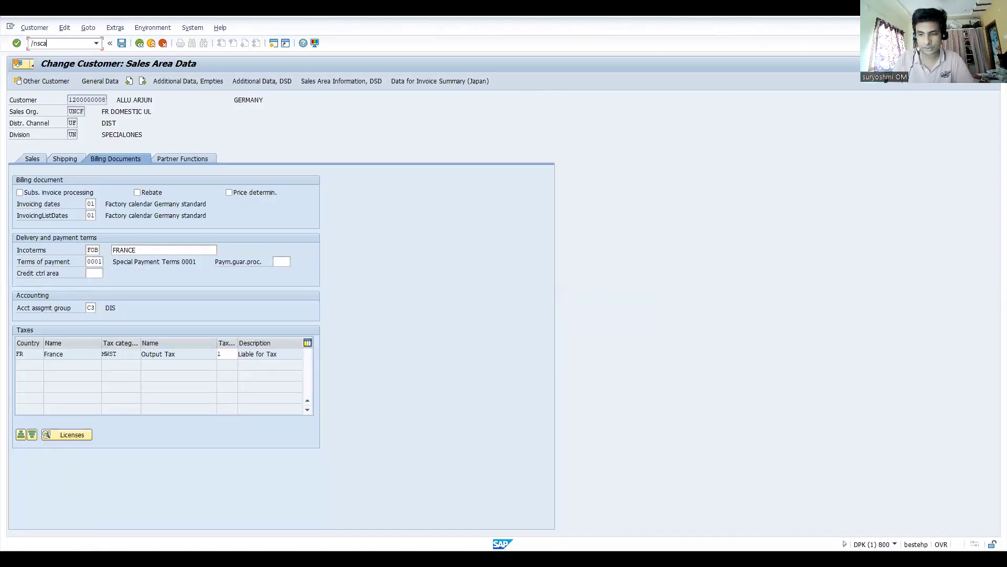
{"action": "key", "text": "Return"}
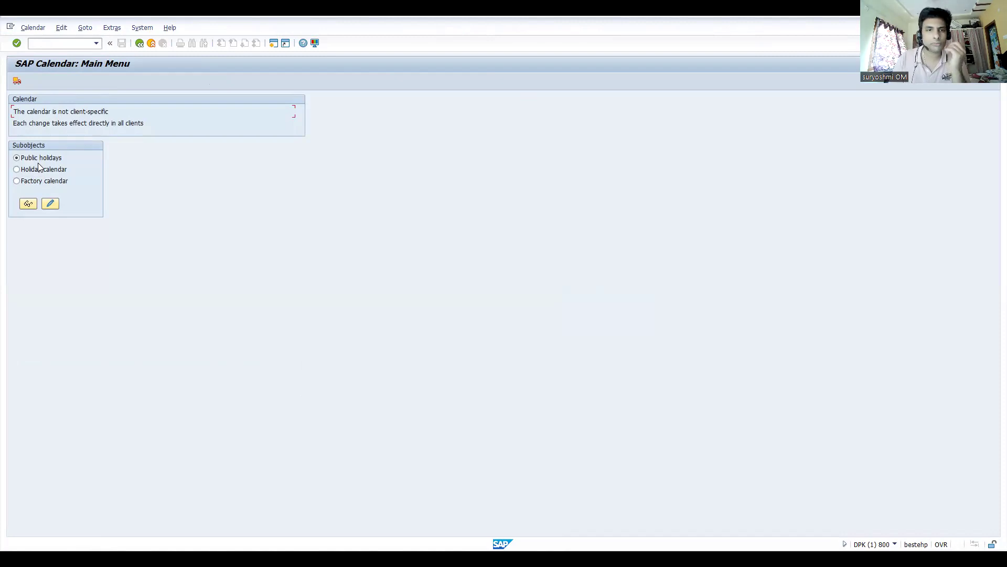
{"action": "key", "text": "alt+Tab"}
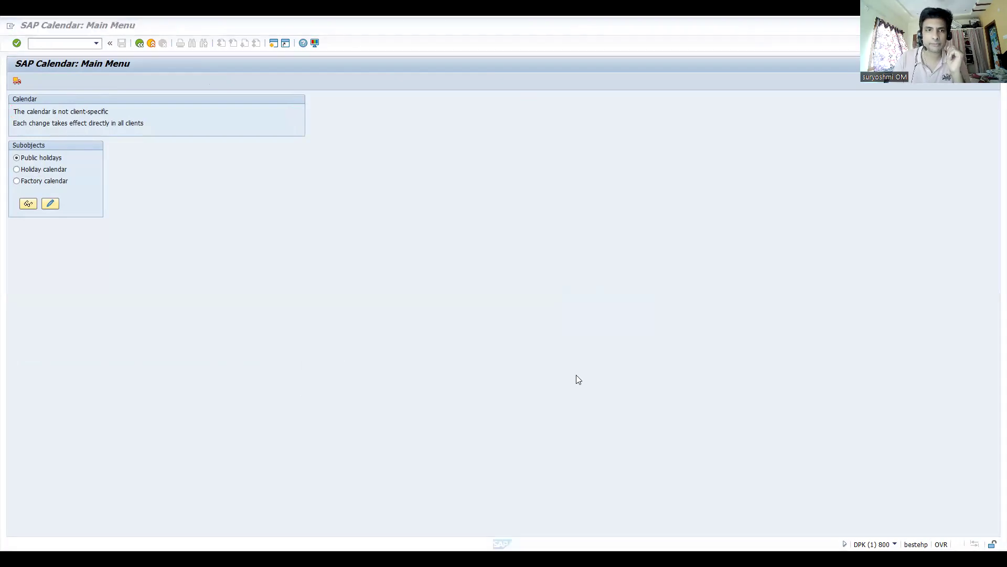
{"action": "left_click", "coordinate": [187, 256]}
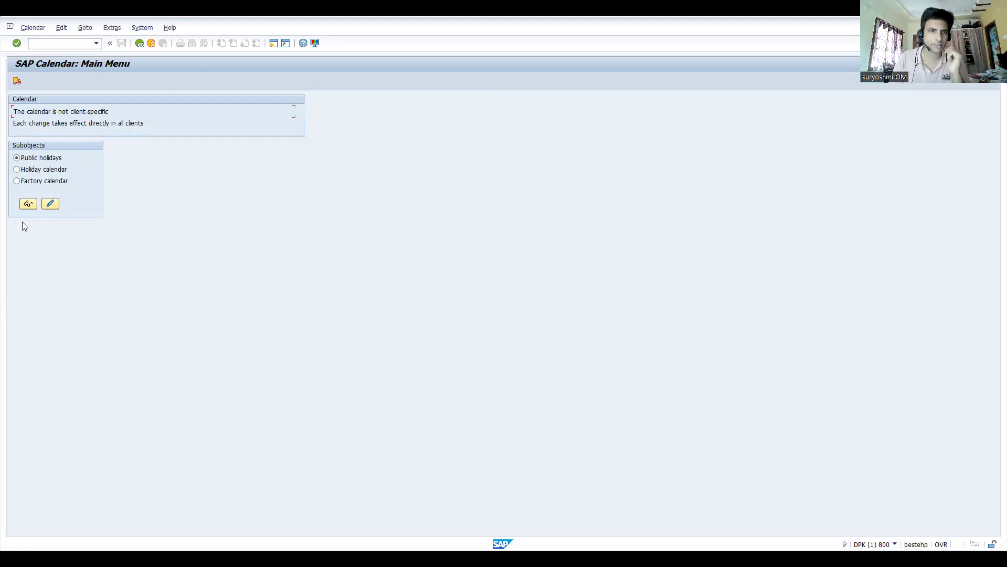
- Open the public holidays overview in change mode and create a new public holiday of the fixed date type
{"action": "left_click", "coordinate": [50, 204]}
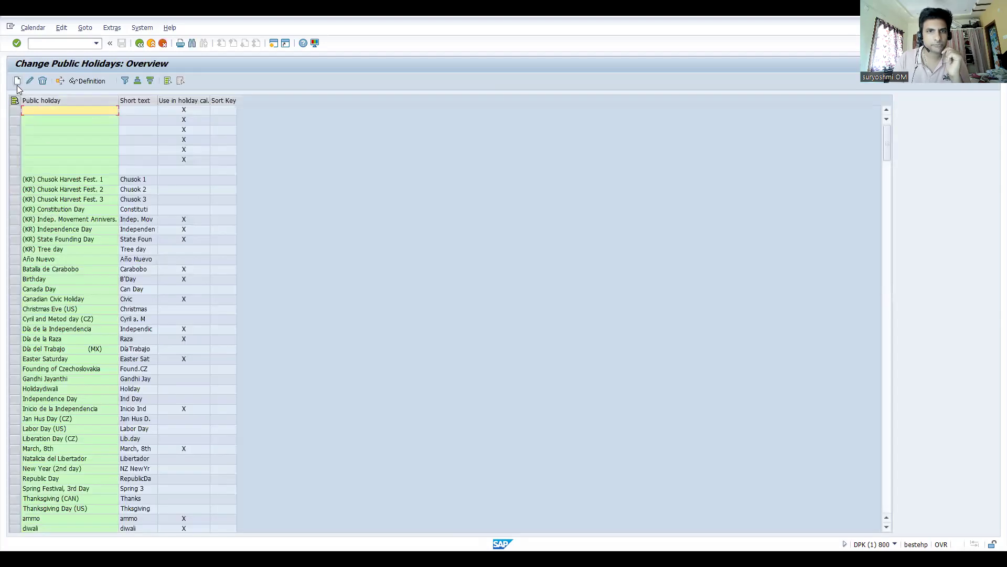
{"action": "left_click", "coordinate": [16, 82]}
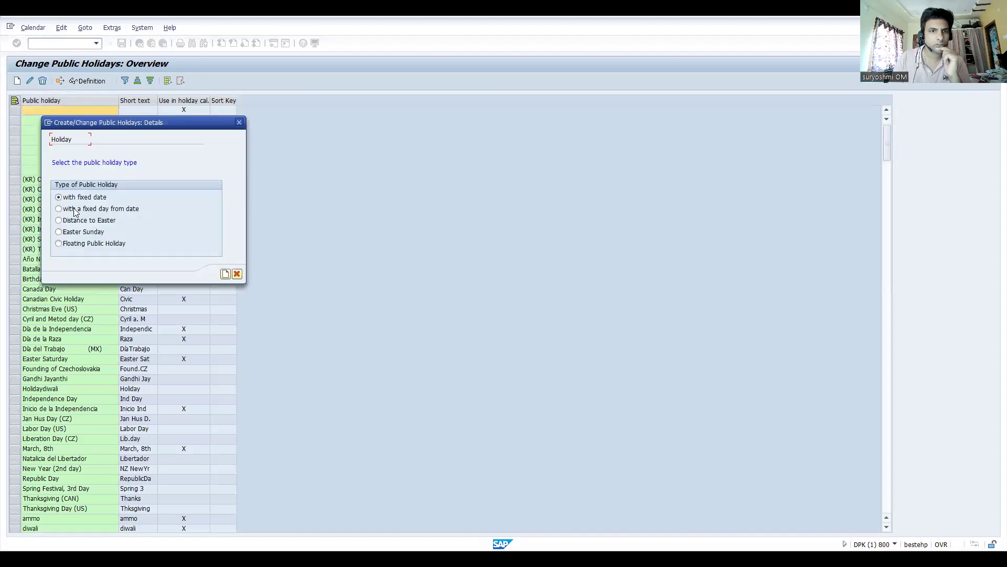
{"action": "left_click", "coordinate": [225, 275]}
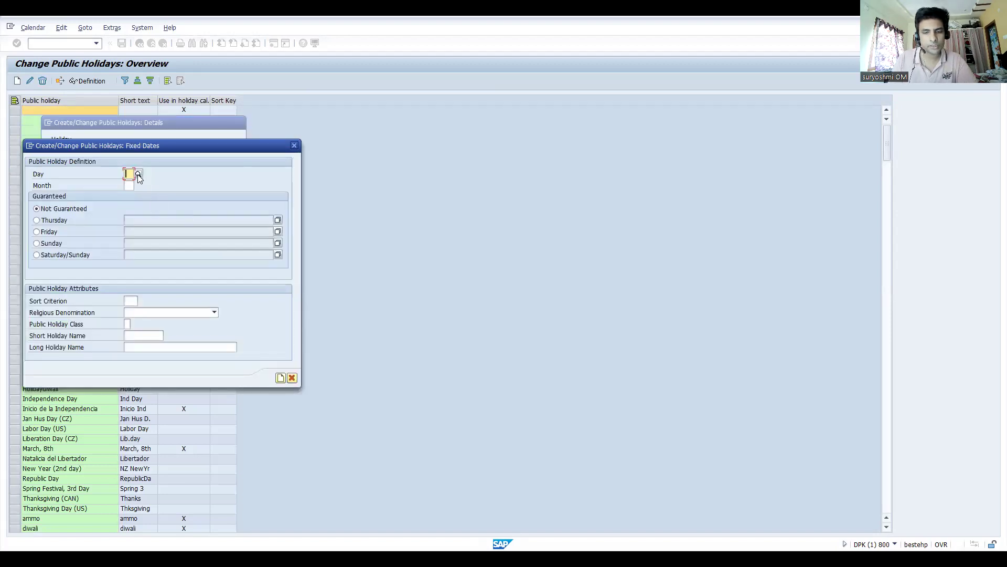
- Set the holiday's date to day 25 of month 12 and keep it as Not Guaranteed
{"action": "type", "text": "25"}
{"action": "key", "text": "Tab"}
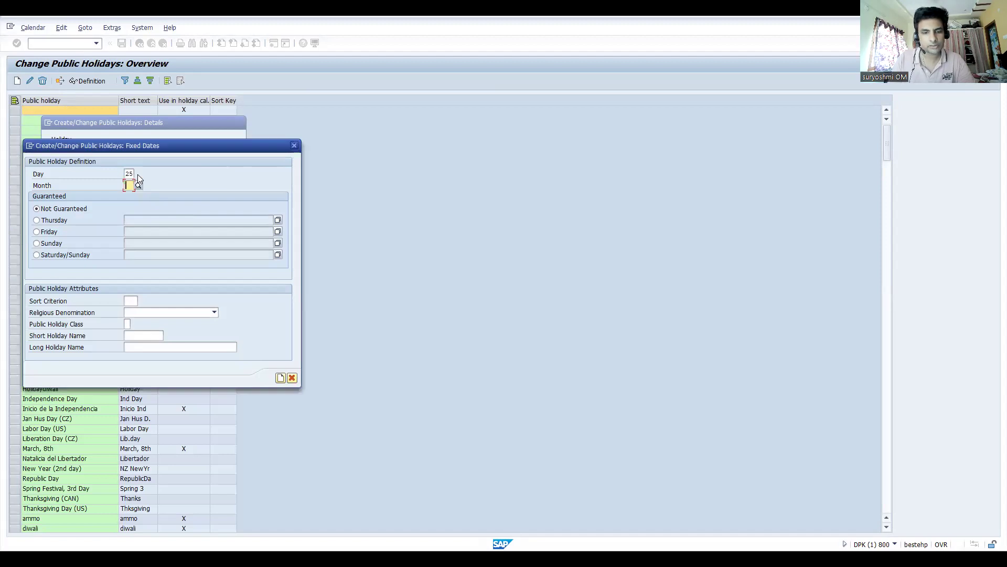
{"action": "type", "text": "12"}
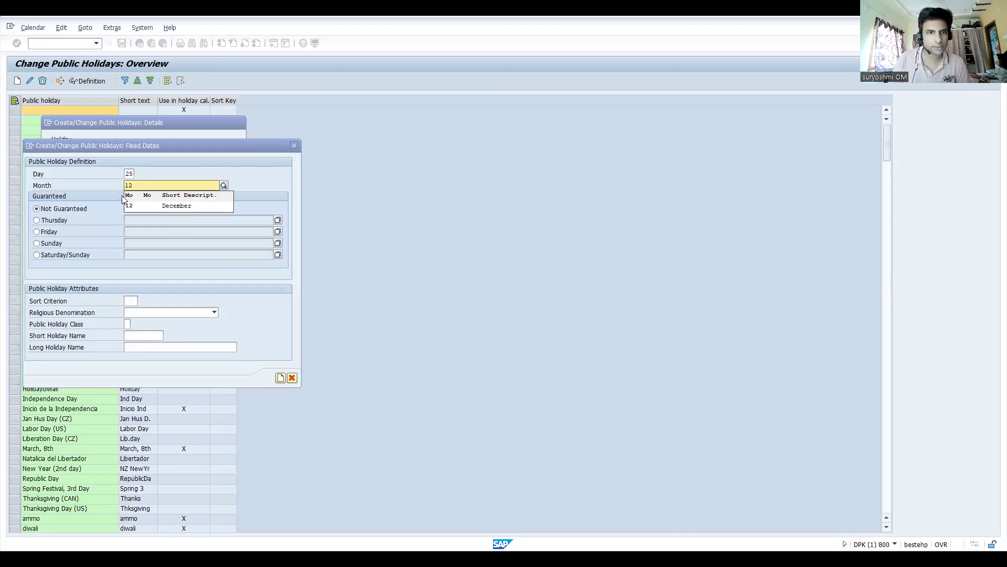
{"action": "left_click", "coordinate": [89, 212]}
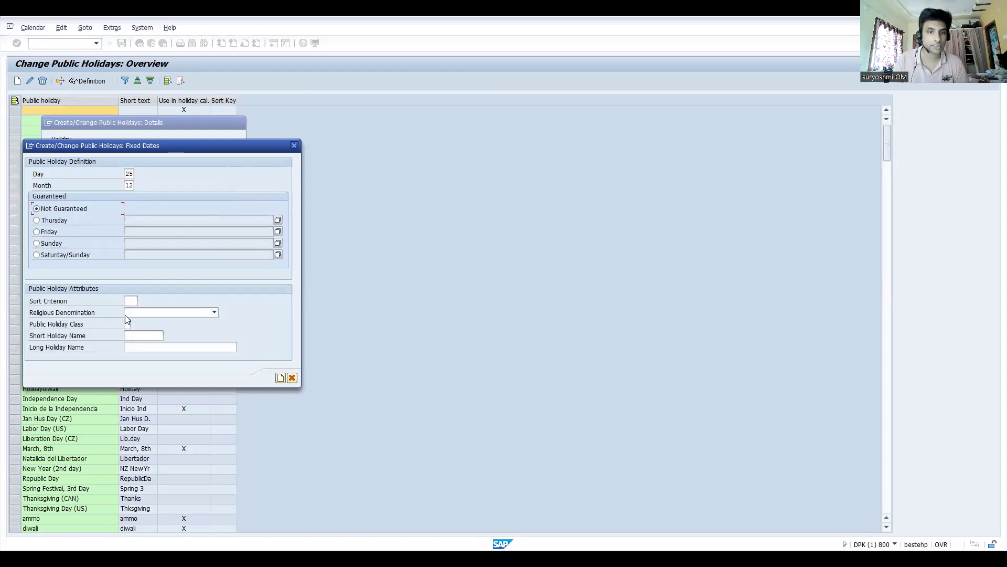
- Set the holiday's religious denomination to 02 Roman Catholic and its public holiday class to 1, ordinary public holiday
{"action": "left_click", "coordinate": [138, 313]}
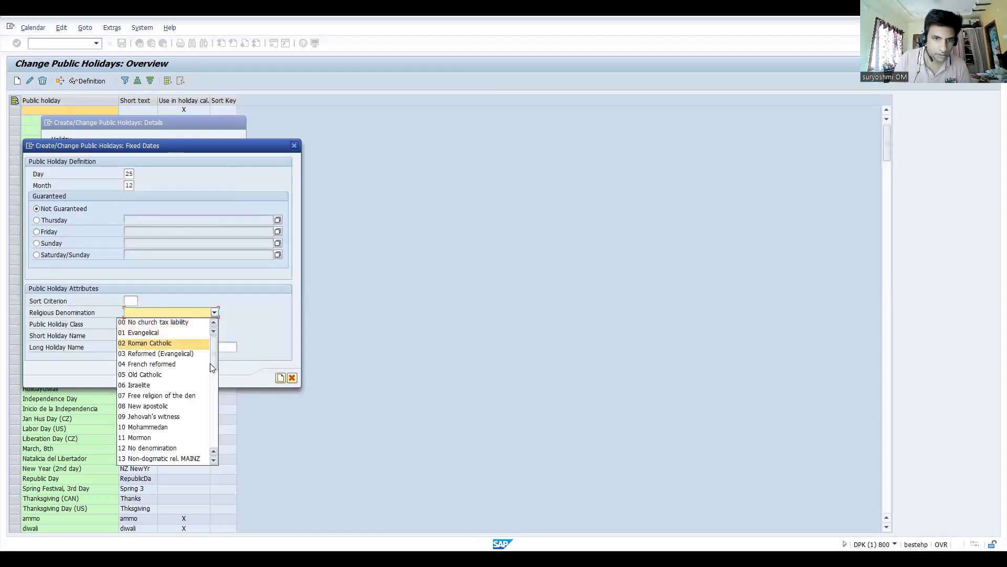
{"action": "left_click_drag", "start_coordinate": [214, 367], "coordinate": [206, 397]}
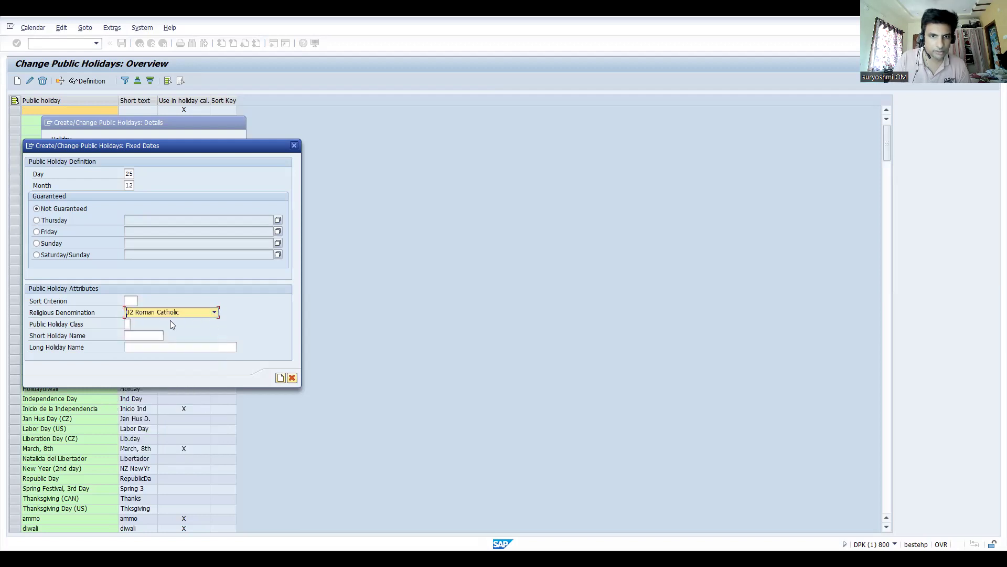
{"action": "left_click", "coordinate": [129, 324]}
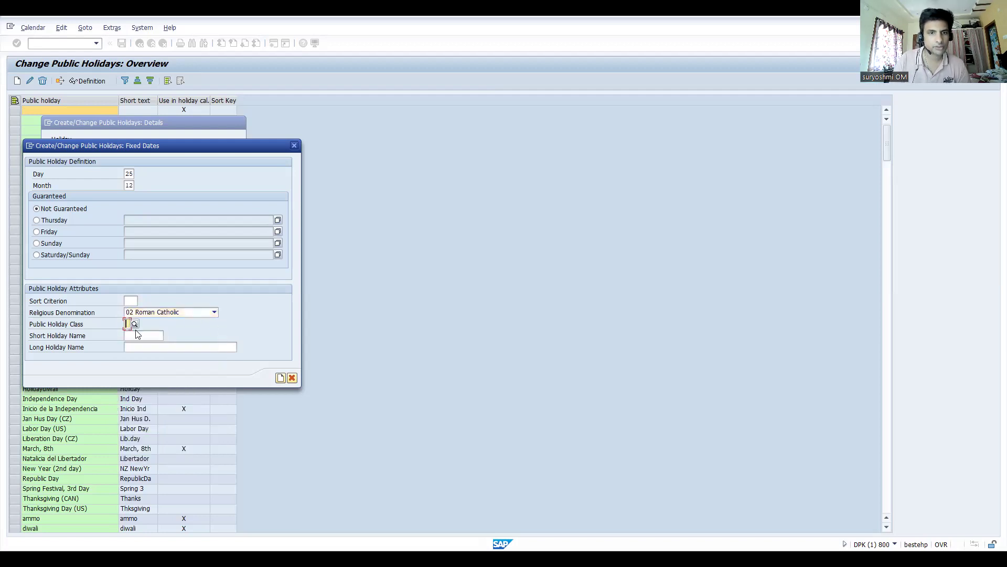
{"action": "left_click", "coordinate": [133, 325]}
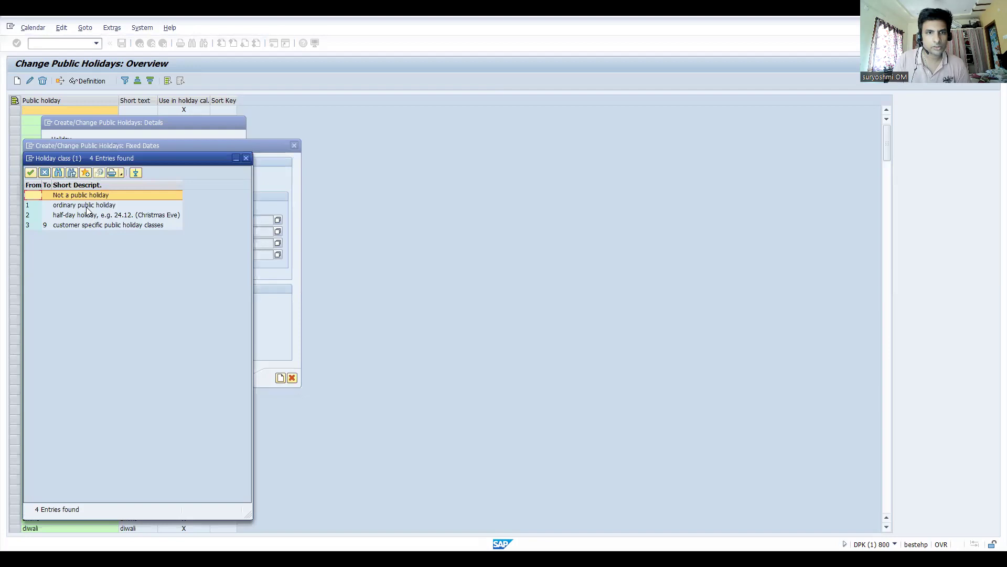
{"action": "double_click", "coordinate": [88, 207]}
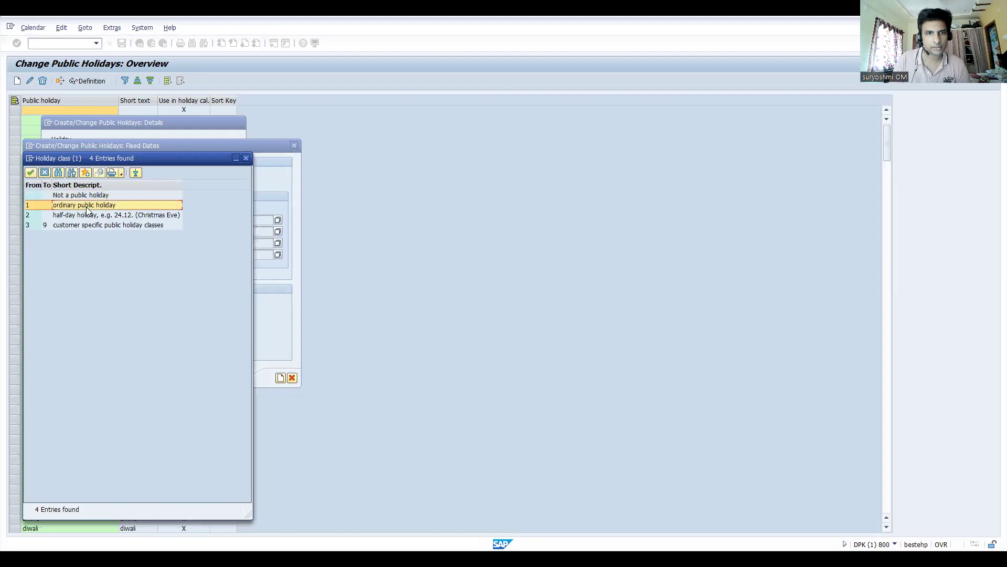
- Set the short holiday name of the 25 December holiday to "Chri eve"
{"action": "left_click", "coordinate": [135, 334]}
{"action": "type", "text": "Ch"}
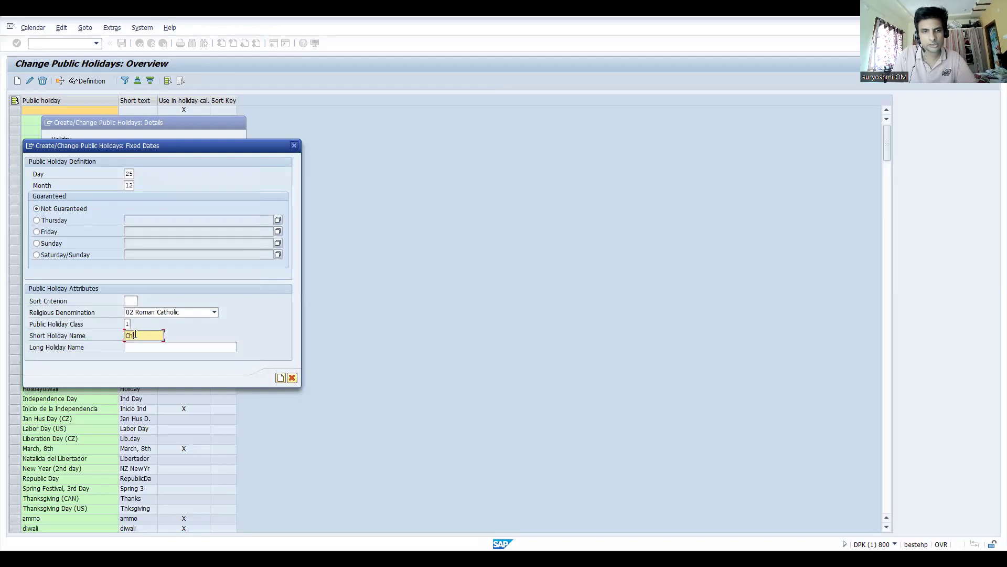
{"action": "type", "text": "ris"}
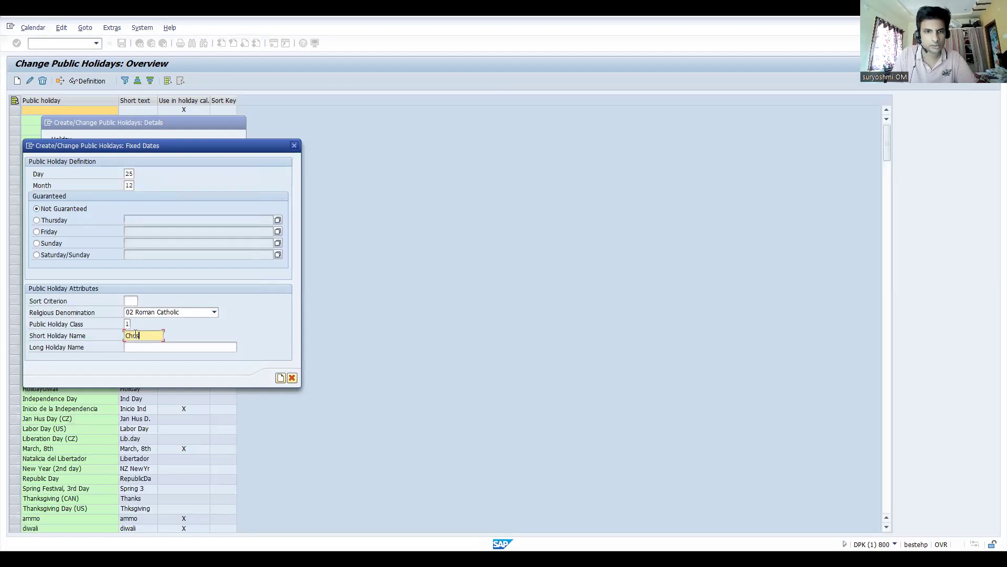
{"action": "type", "text": "tmas e"}
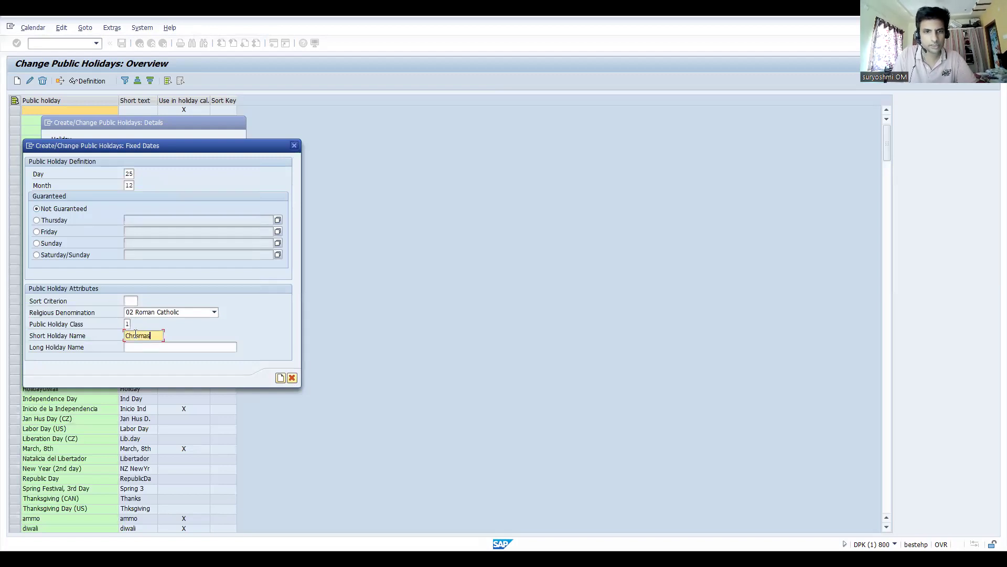
{"action": "key", "text": "BackSpace"}
{"action": "key", "text": "BackSpace"}
{"action": "key", "text": "BackSpace"}
{"action": "key", "text": "BackSpace"}
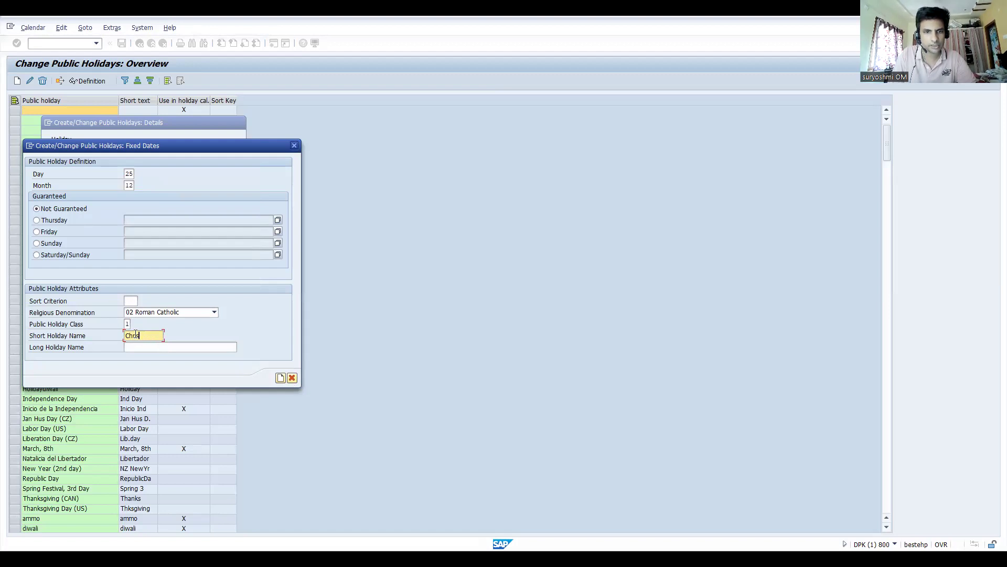
{"action": "type", "text": "eve"}
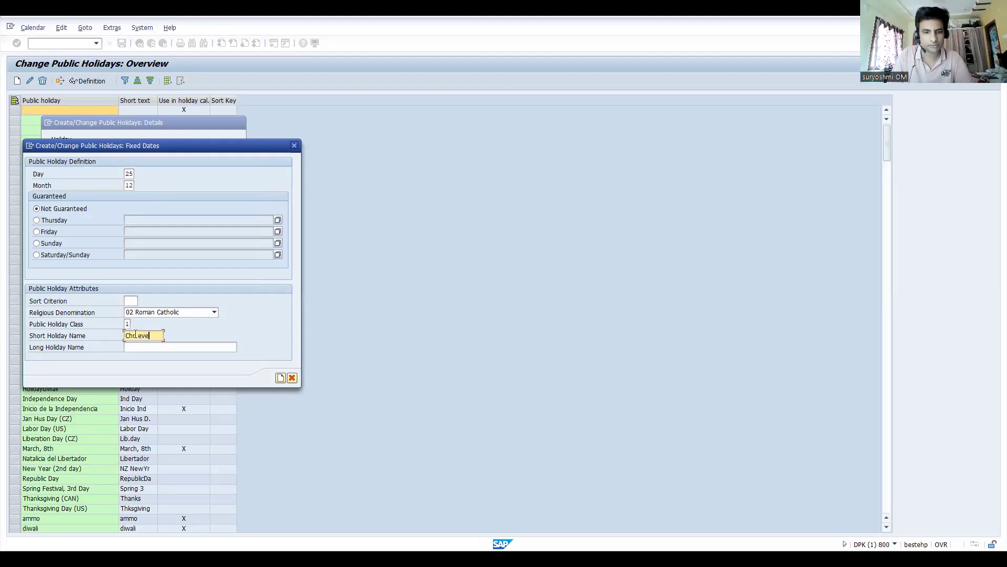
{"action": "double_click", "coordinate": [136, 334]}
{"action": "type", "text": "Chri eve"}
- Set the long holiday name to "chrismas celebration" and create the holiday, accepting the transport link note
{"action": "left_click", "coordinate": [140, 347]}
{"action": "type", "text": "chrimasd"}
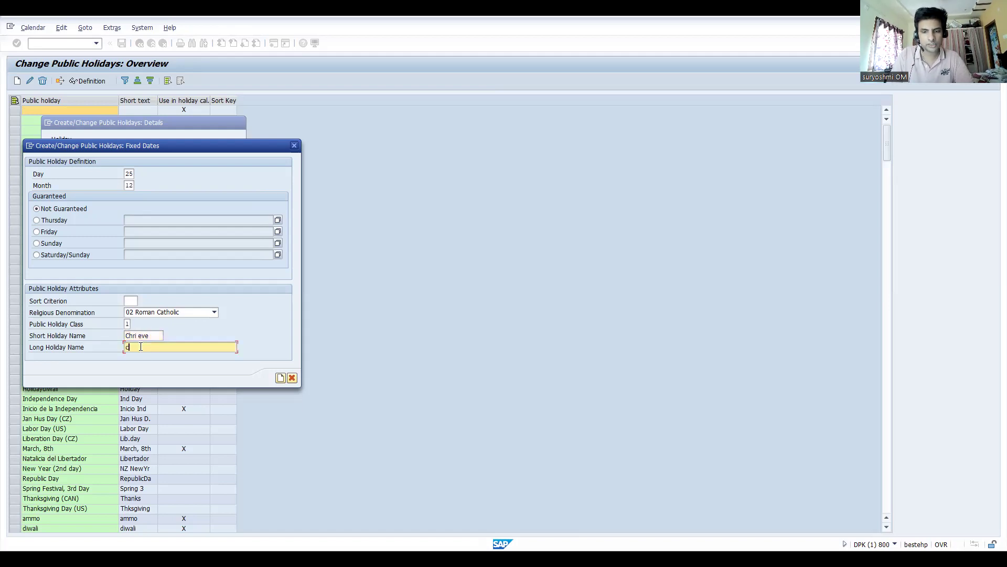
{"action": "key", "text": "BackSpace"}
{"action": "key", "text": "BackSpace"}
{"action": "key", "text": "BackSpace"}
{"action": "key", "text": "BackSpace"}
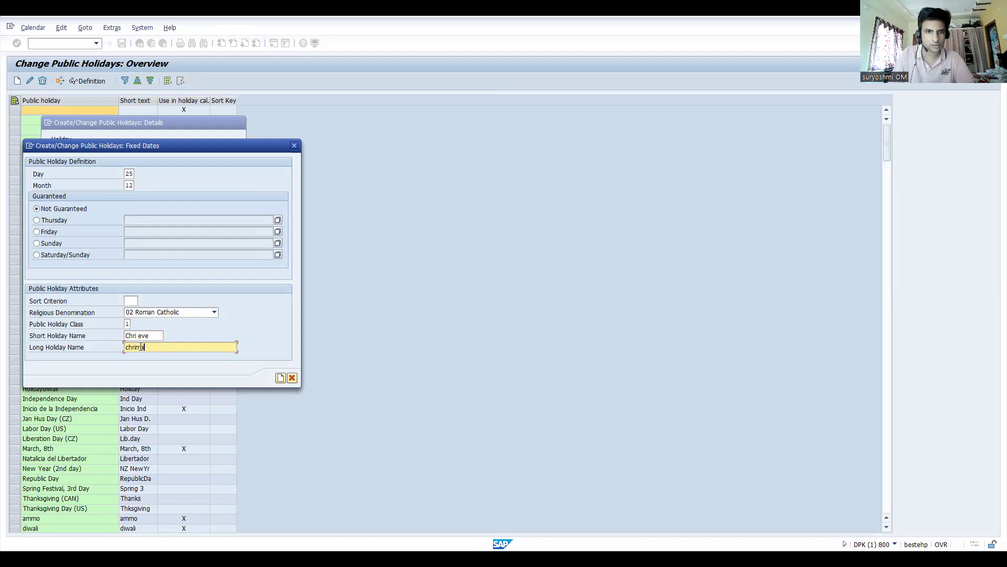
{"action": "type", "text": "istmas cel"}
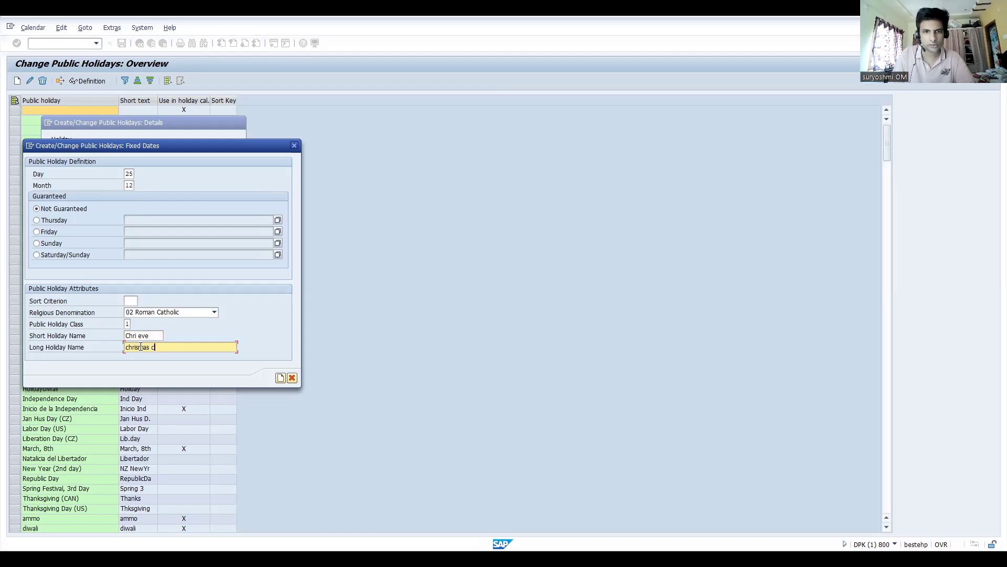
{"action": "type", "text": "ebr"}
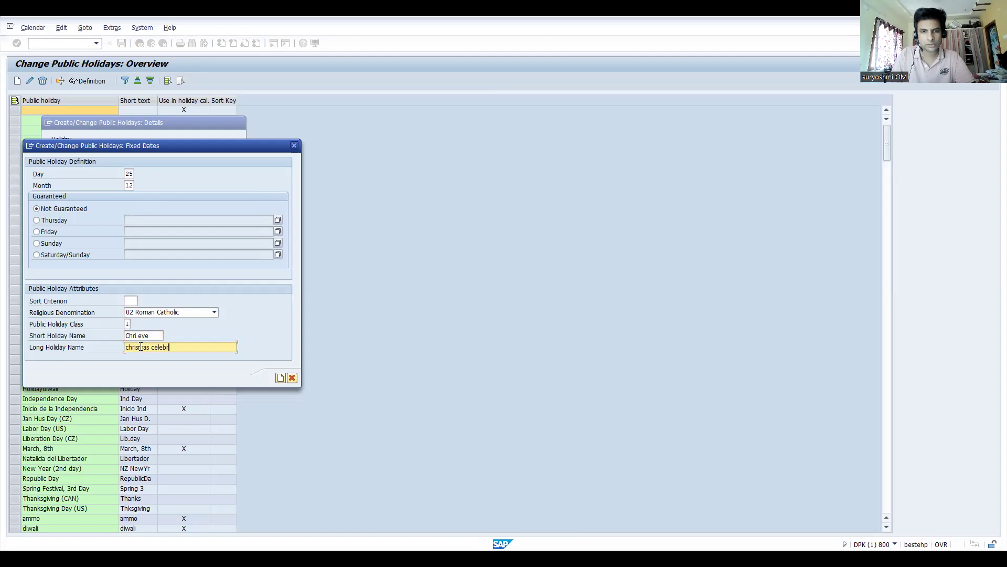
{"action": "type", "text": "ation"}
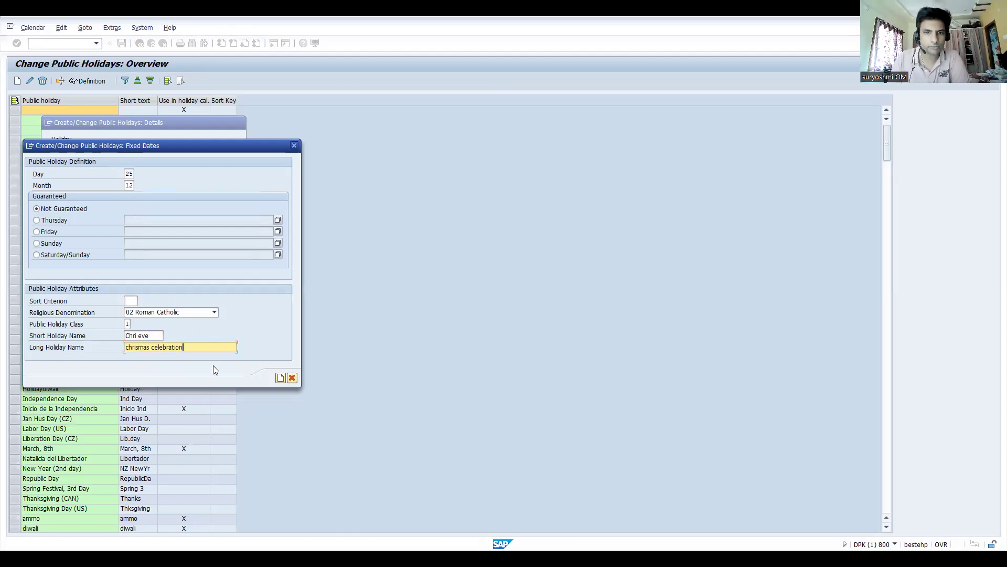
{"action": "left_click", "coordinate": [280, 378]}
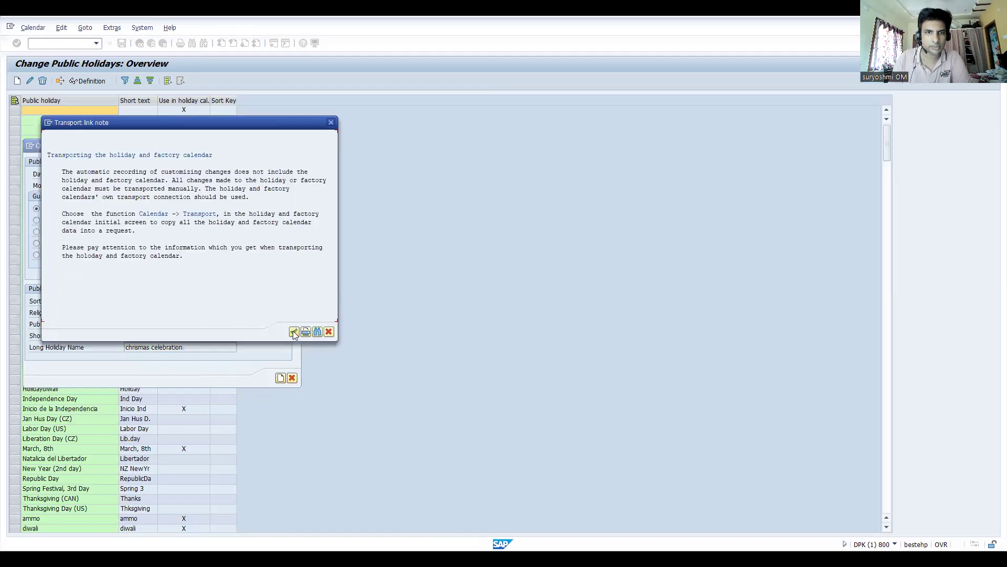
{"action": "left_click", "coordinate": [293, 332]}
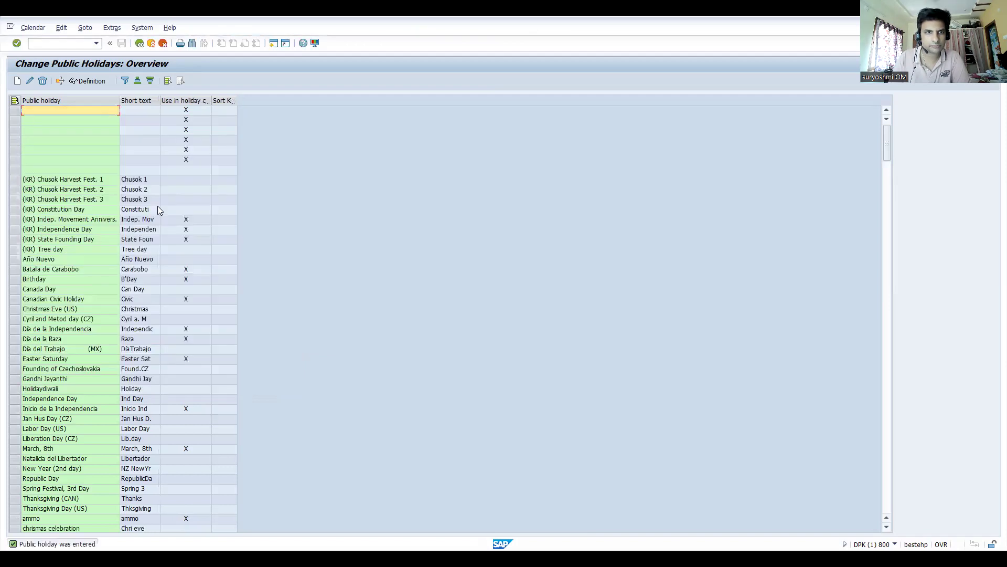
- Begin another new public holiday, this one of the Floating Public Holiday type
{"action": "left_click", "coordinate": [16, 83]}
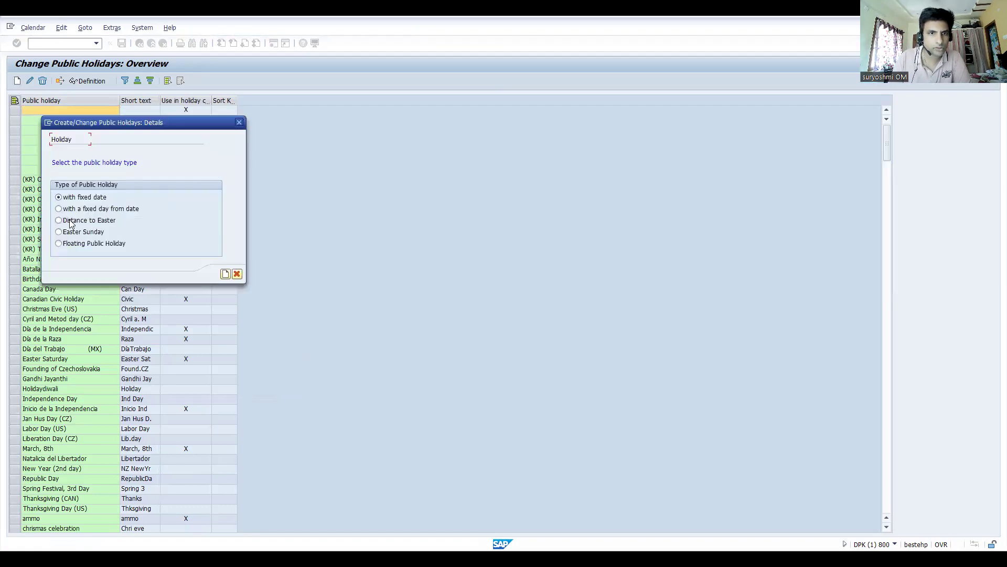
{"action": "left_click", "coordinate": [59, 244]}
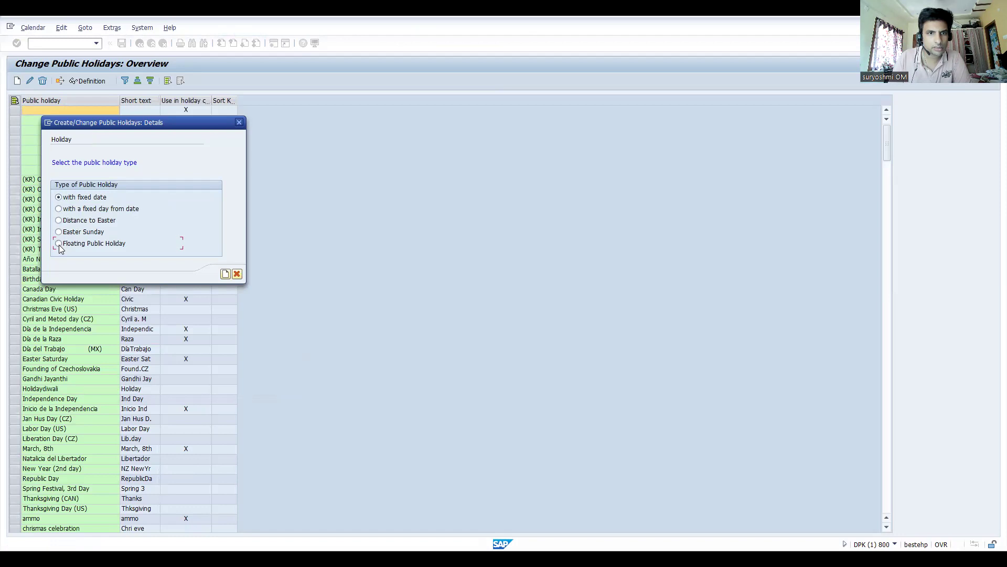
{"action": "left_click", "coordinate": [225, 274]}
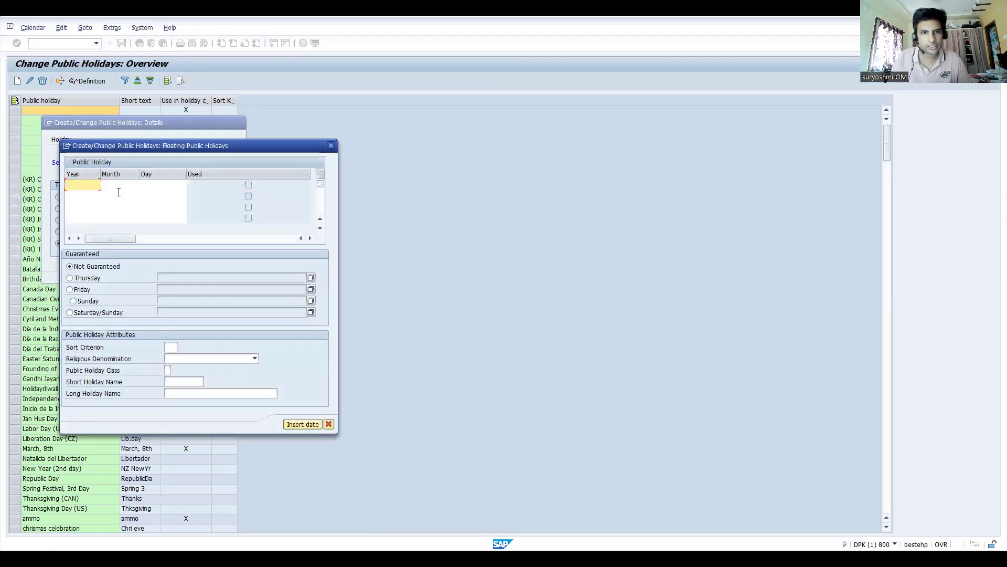
- Enter year 2023, month 10 and day 27 as the floating holiday's date
{"action": "type", "text": "2"}
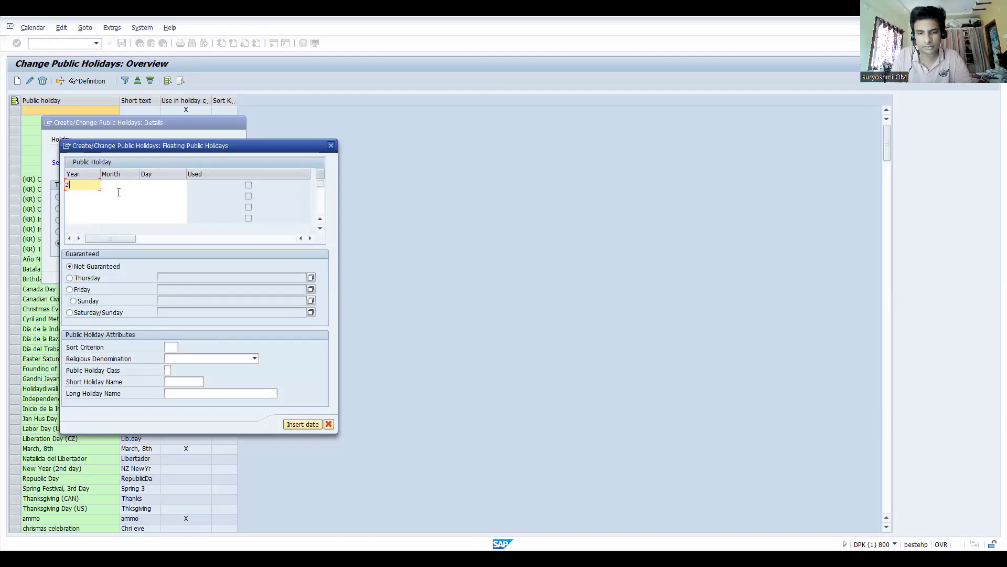
{"action": "type", "text": "03="}
{"action": "key", "text": "BackSpace"}
{"action": "key", "text": "BackSpace"}
{"action": "type", "text": "23"}
{"action": "key", "text": "Tab"}
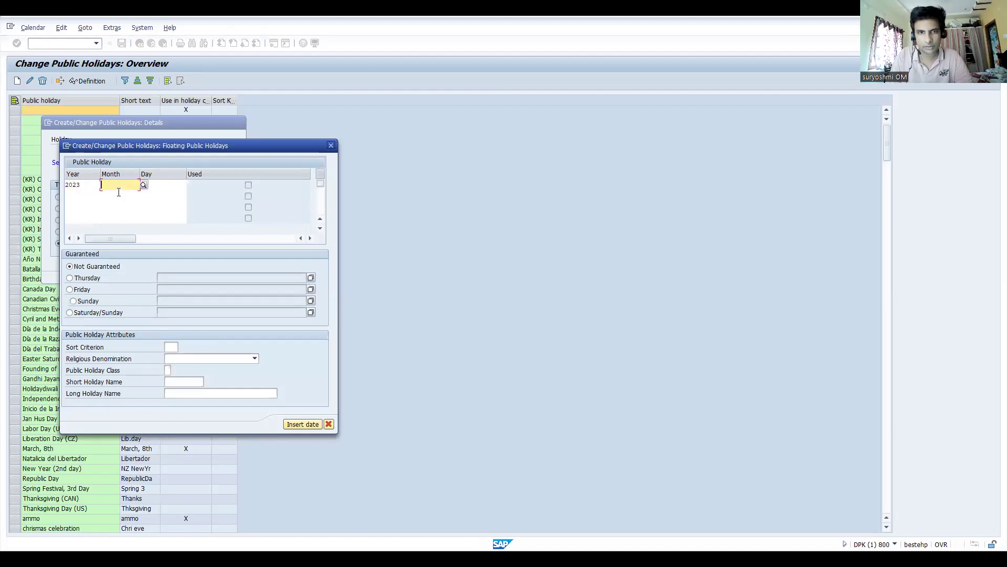
{"action": "type", "text": "nov"}
{"action": "key", "text": "F4"}
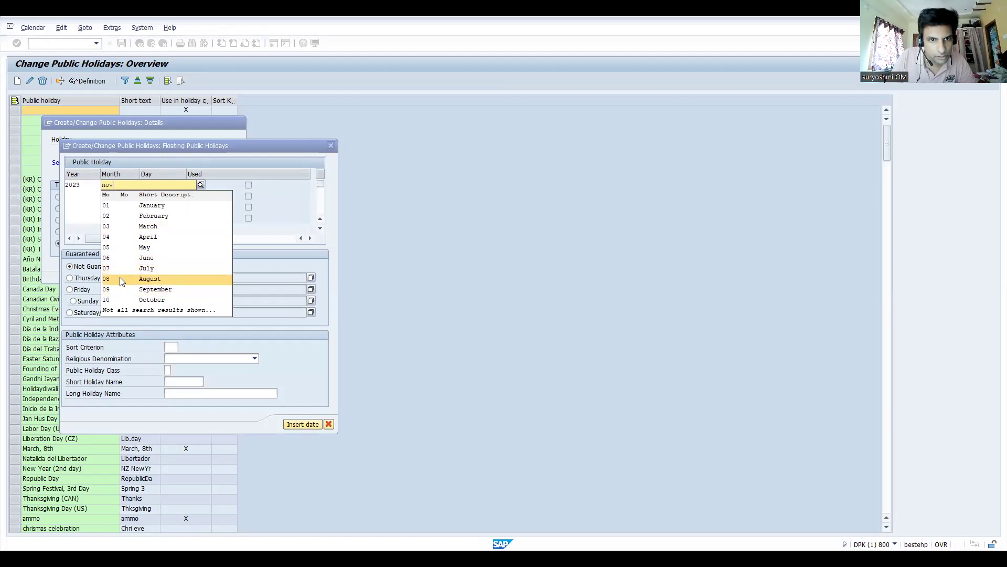
{"action": "key", "text": "BackSpace"}
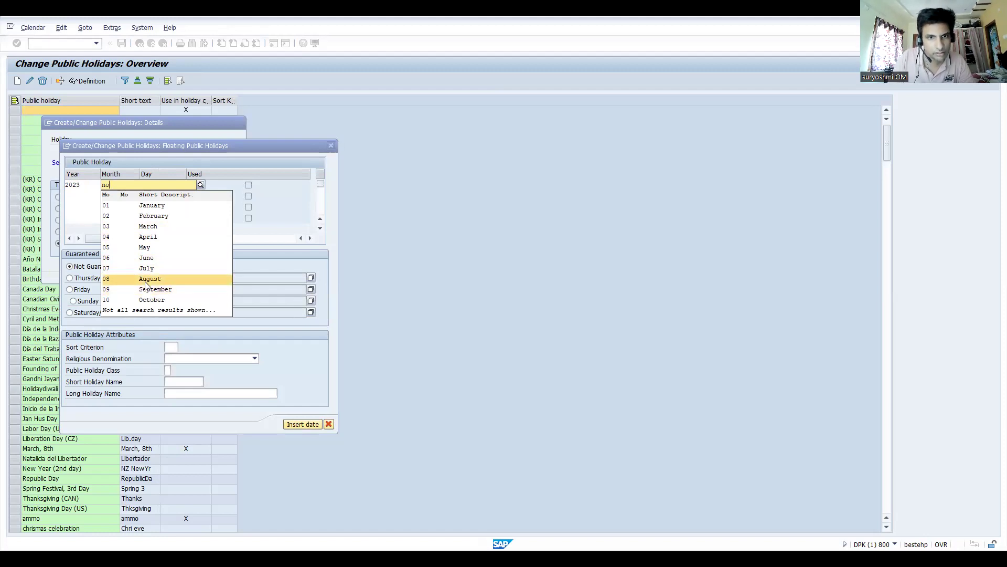
{"action": "left_click", "coordinate": [147, 300]}
{"action": "left_click", "coordinate": [150, 183]}
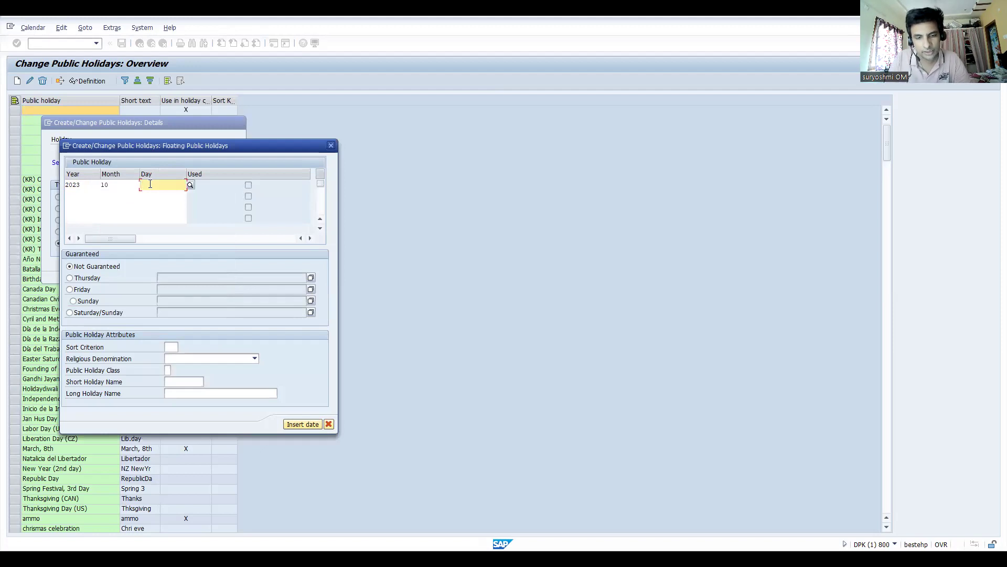
{"action": "type", "text": "27"}
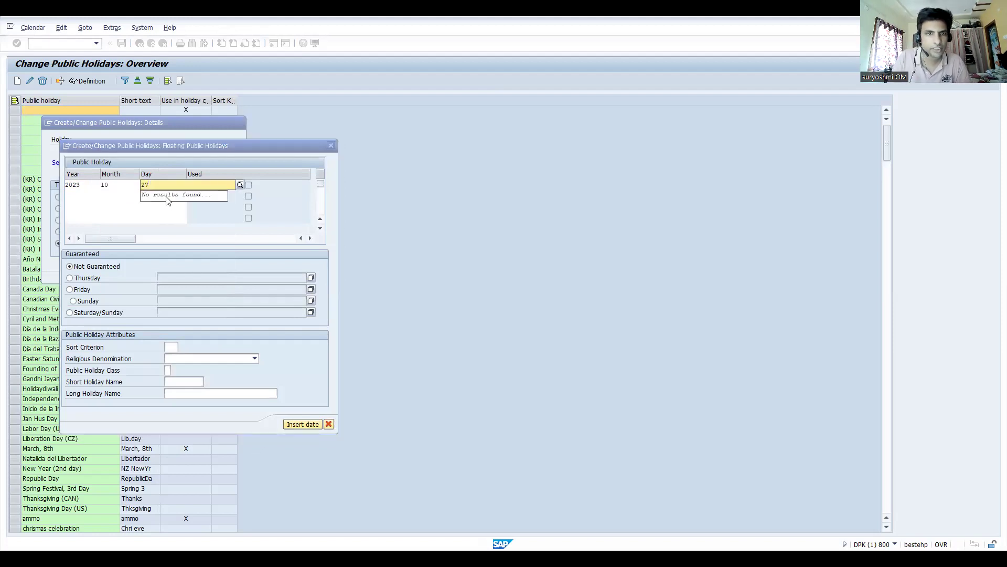
- Choose Thursday as the guaranteed rule and name the floating holiday "diwali" (short) and "Diwali eve" (long)
{"action": "left_click", "coordinate": [134, 283]}
{"action": "left_click", "coordinate": [176, 381]}
{"action": "type", "text": "de"}
{"action": "key", "text": "BackSpace"}
{"action": "type", "text": "iwali"}
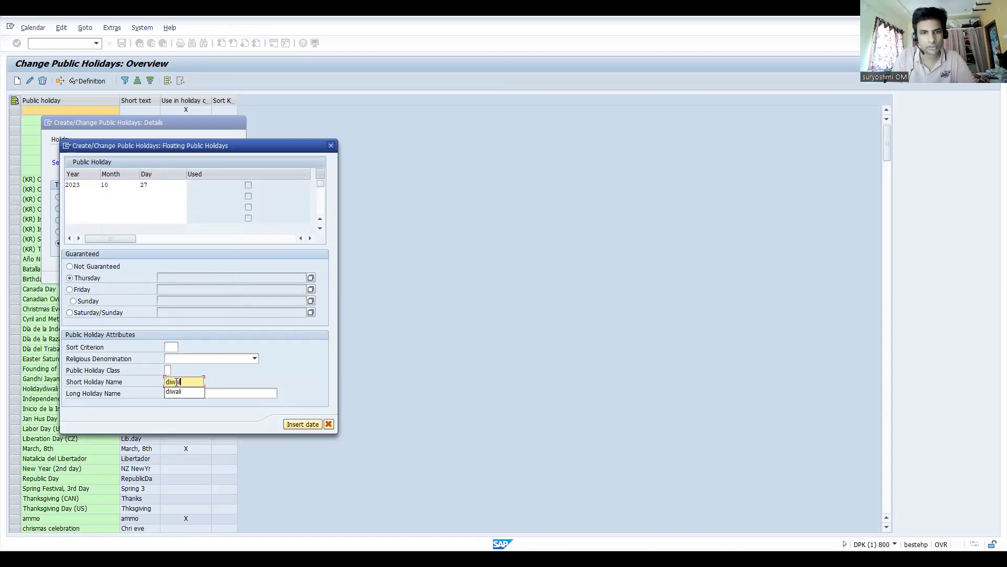
{"action": "key", "text": "Tab"}
{"action": "key", "text": "BackSpace"}
{"action": "type", "text": "Diwali eve"}
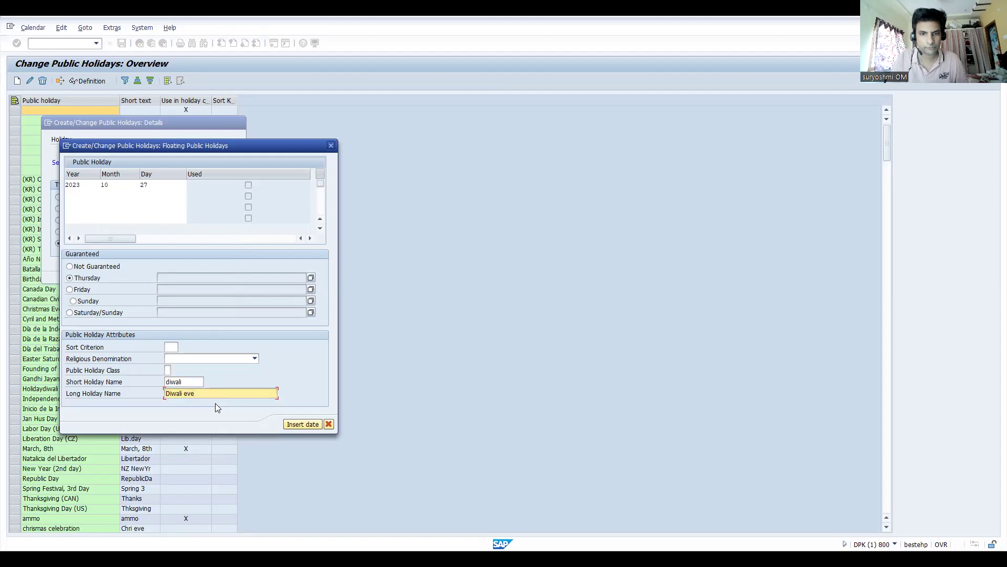
- Switch the floating holiday's guaranteed rule to Not Guaranteed, insert its date and create the holiday
{"action": "left_click", "coordinate": [307, 426]}
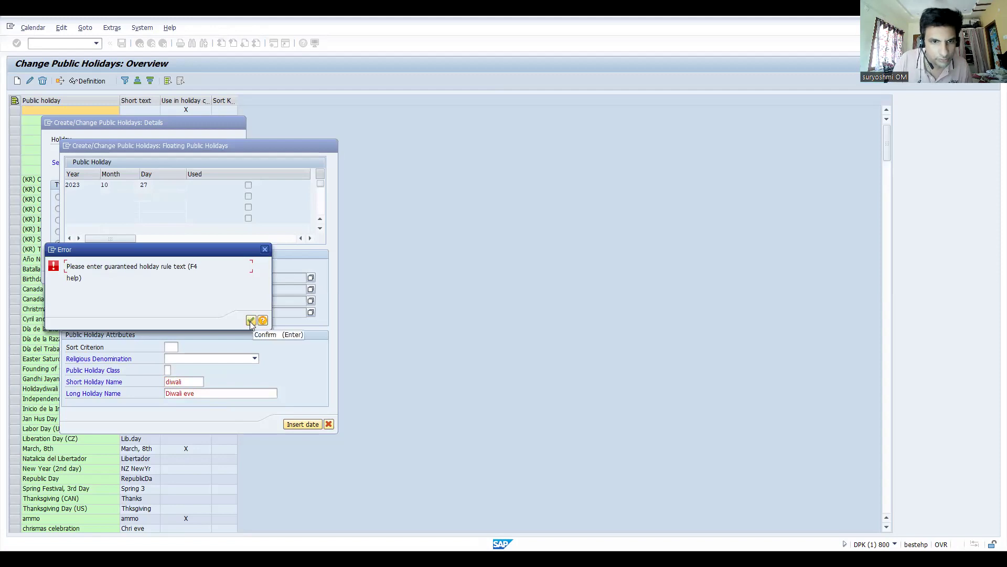
{"action": "left_click", "coordinate": [251, 320]}
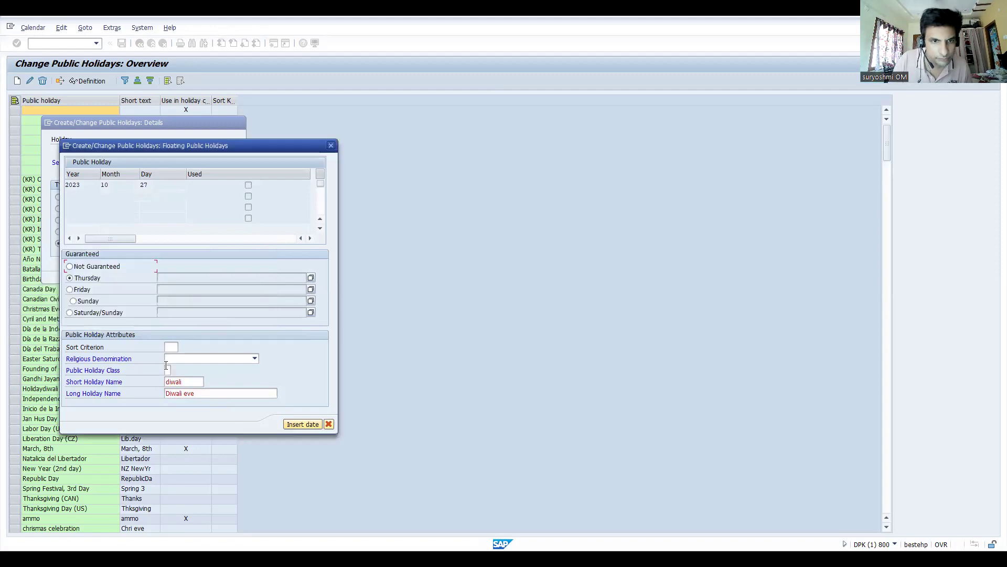
{"action": "left_click", "coordinate": [74, 268]}
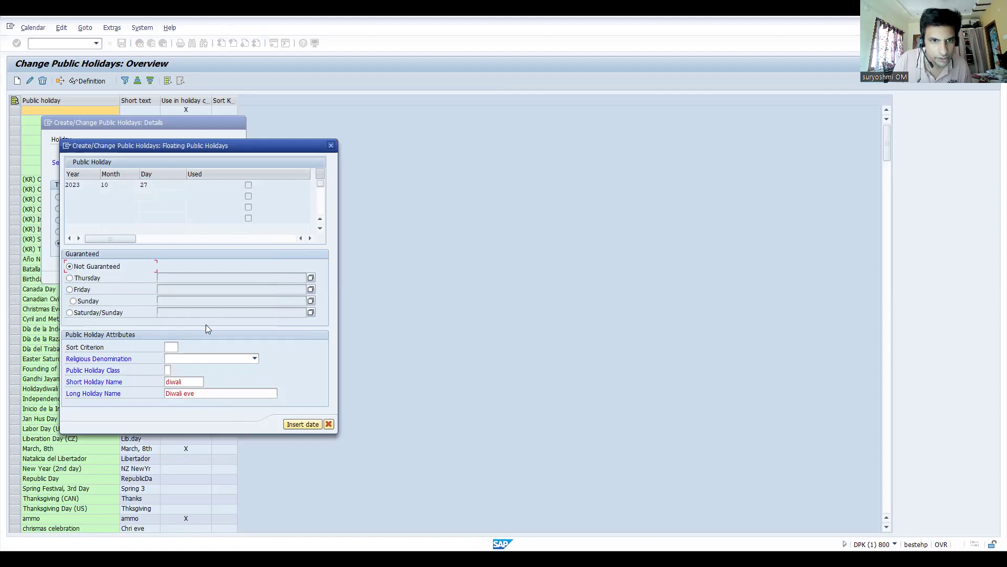
{"action": "left_click", "coordinate": [302, 423]}
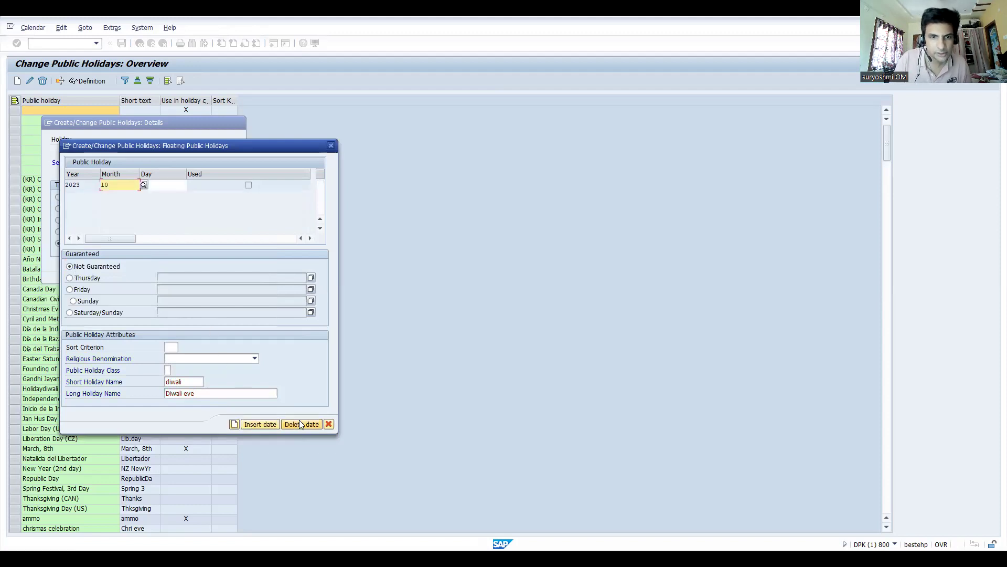
{"action": "left_click", "coordinate": [232, 423]}
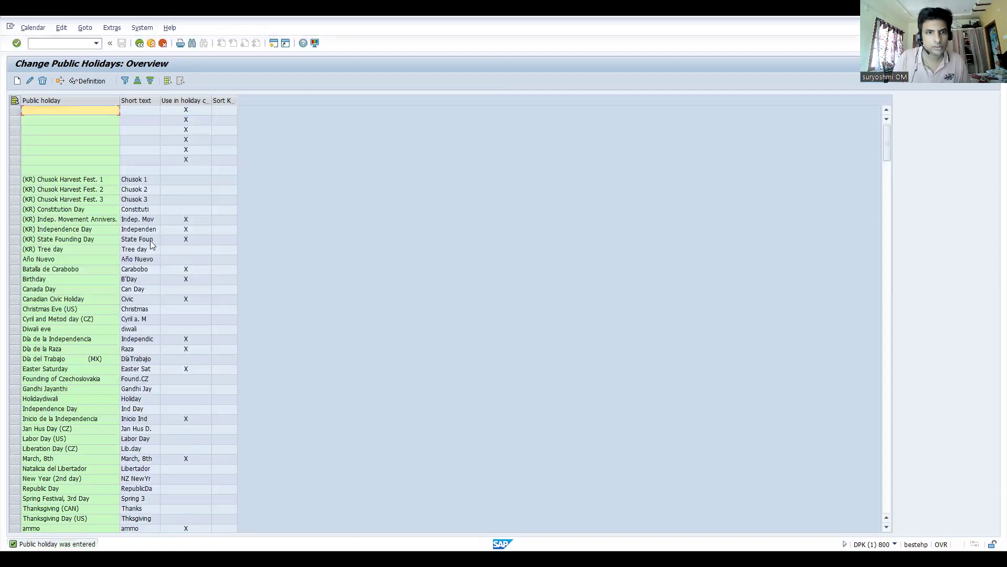
- Return to the calendar main menu, open the holiday calendar overview in change mode and start a new holiday calendar
{"action": "left_click", "coordinate": [140, 44]}
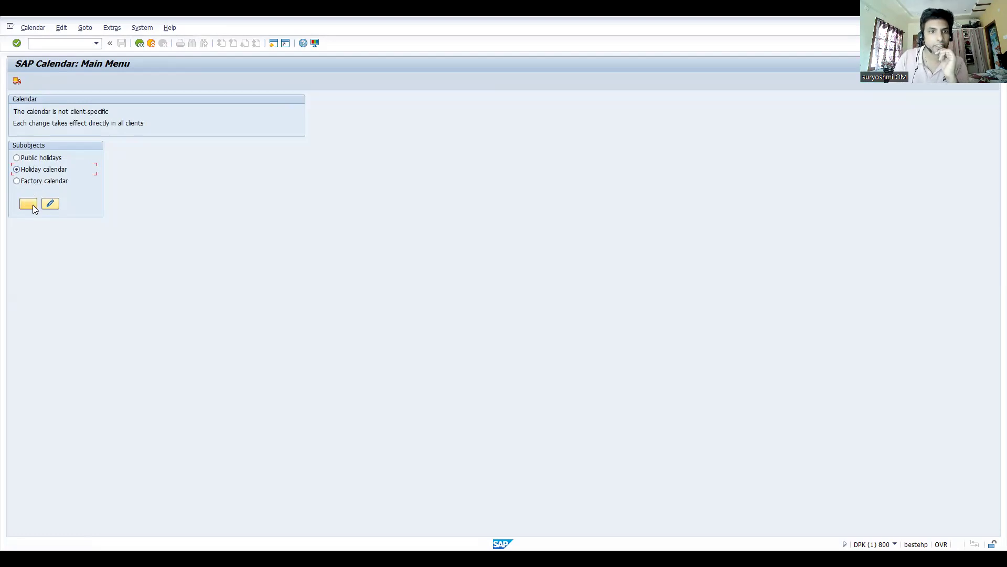
{"action": "left_click", "coordinate": [49, 204]}
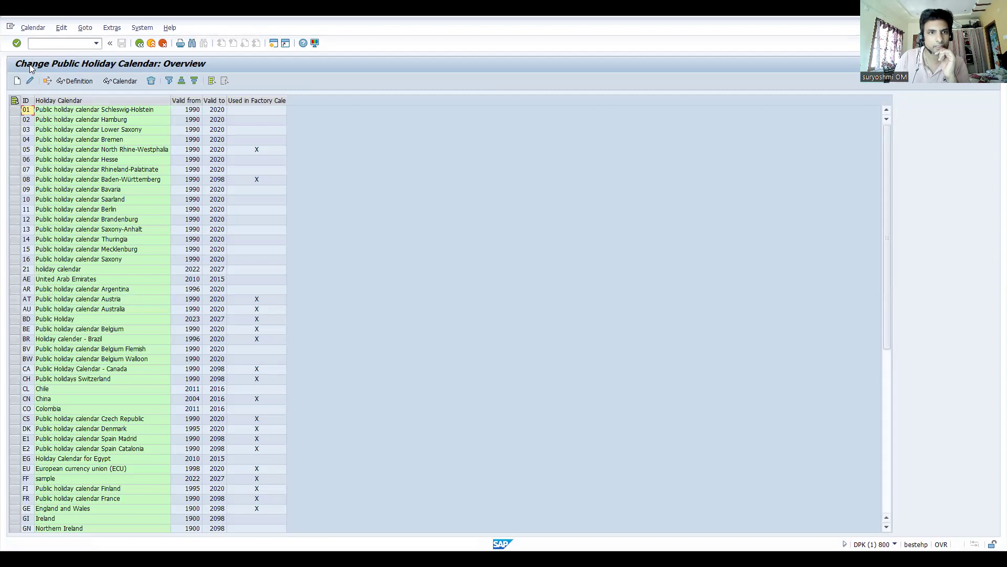
{"action": "left_click", "coordinate": [18, 82]}
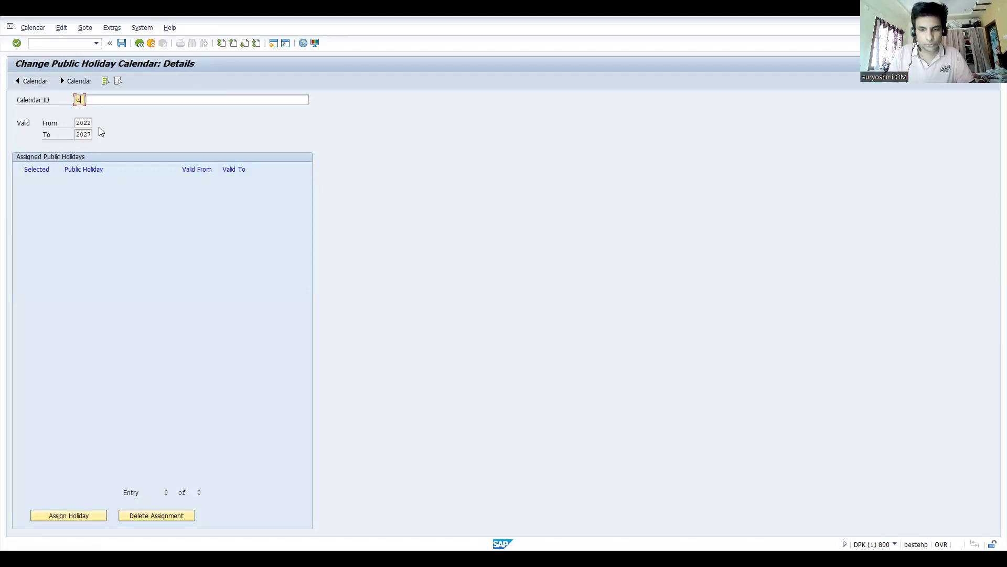
- Give the new holiday calendar the ID "uf" and the description "Holiday calendar for UN01"
{"action": "key", "text": "Tab"}
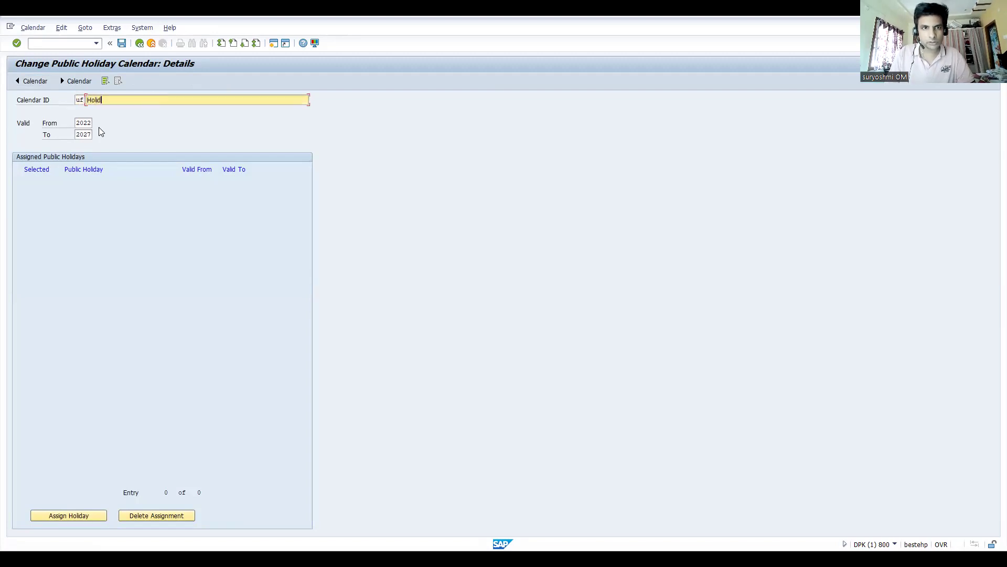
{"action": "type", "text": "Holiday calenedar"}
{"action": "key", "text": "BackSpace"}
{"action": "key", "text": "BackSpace"}
{"action": "key", "text": "BackSpace"}
{"action": "key", "text": "BackSpace"}
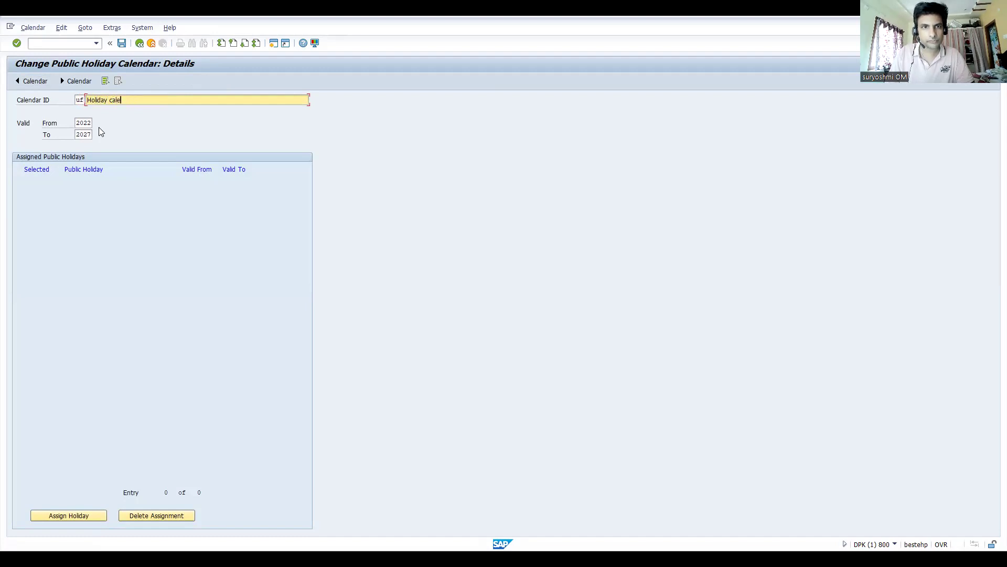
{"action": "type", "text": "N"}
{"action": "type", "text": "ndar f"}
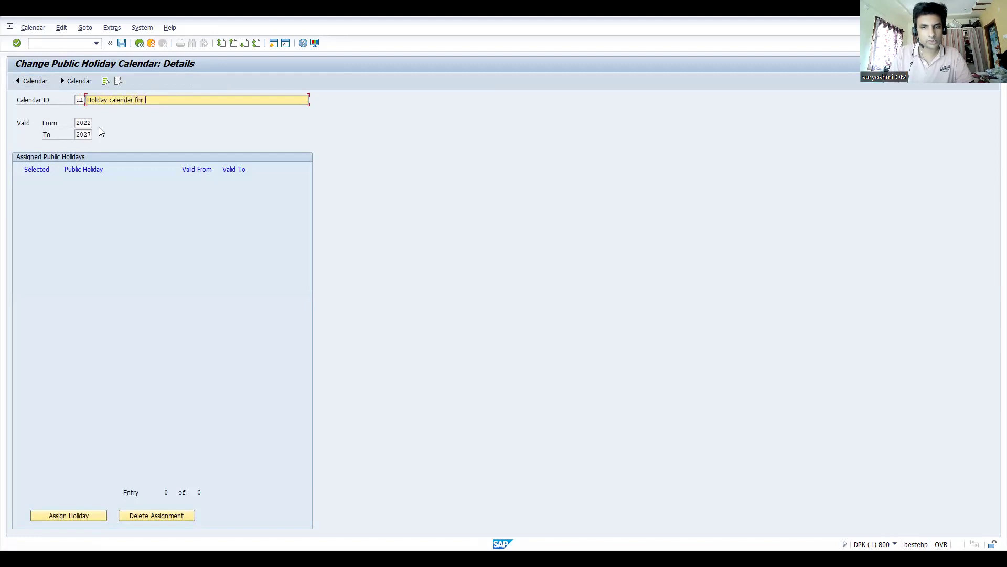
{"action": "type", "text": "or UN01"}
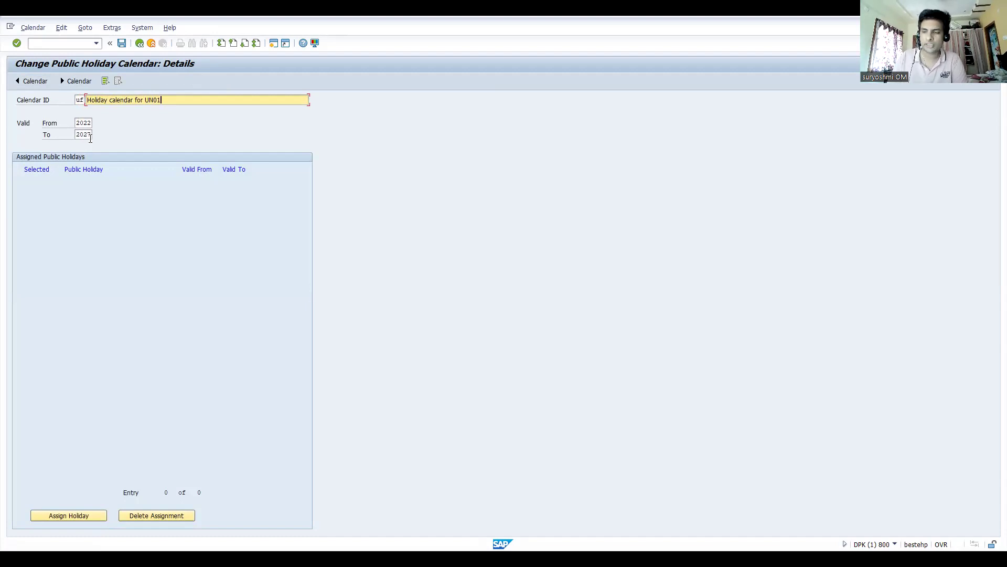
- Try to save the new holiday calendar, and try to assign the Diwali eve public holiday to it
{"action": "key", "text": "Return"}
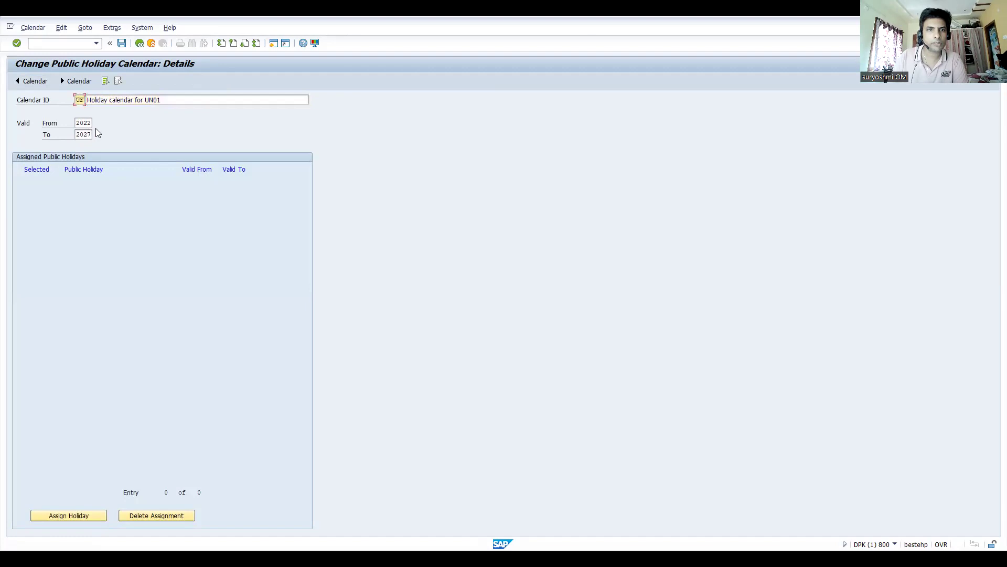
{"action": "left_click", "coordinate": [122, 43]}
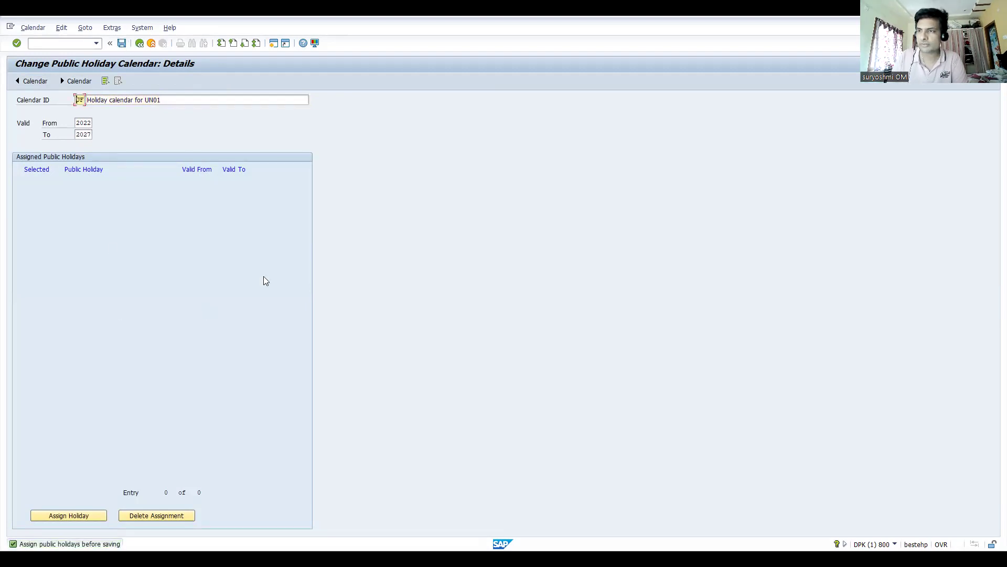
{"action": "left_click", "coordinate": [63, 517]}
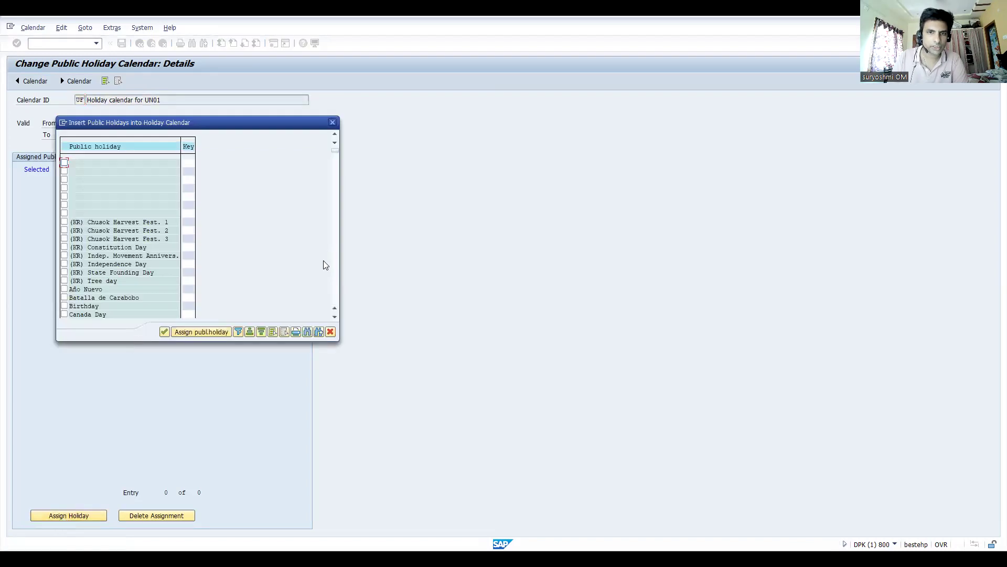
{"action": "left_click", "coordinate": [335, 283]}
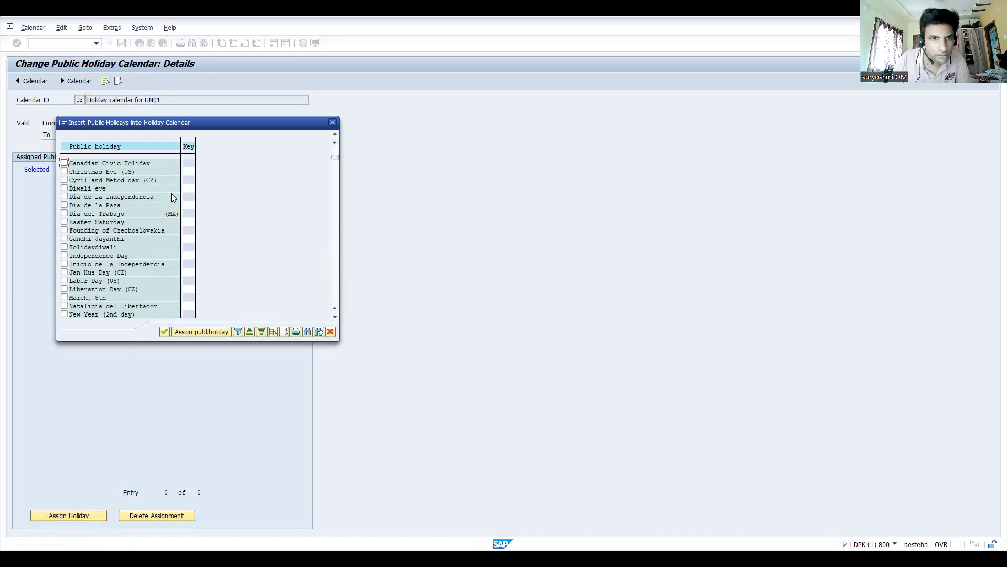
{"action": "left_click", "coordinate": [334, 137]}
{"action": "left_click", "coordinate": [334, 138]}
{"action": "left_click", "coordinate": [334, 137]}
{"action": "left_click", "coordinate": [334, 138]}
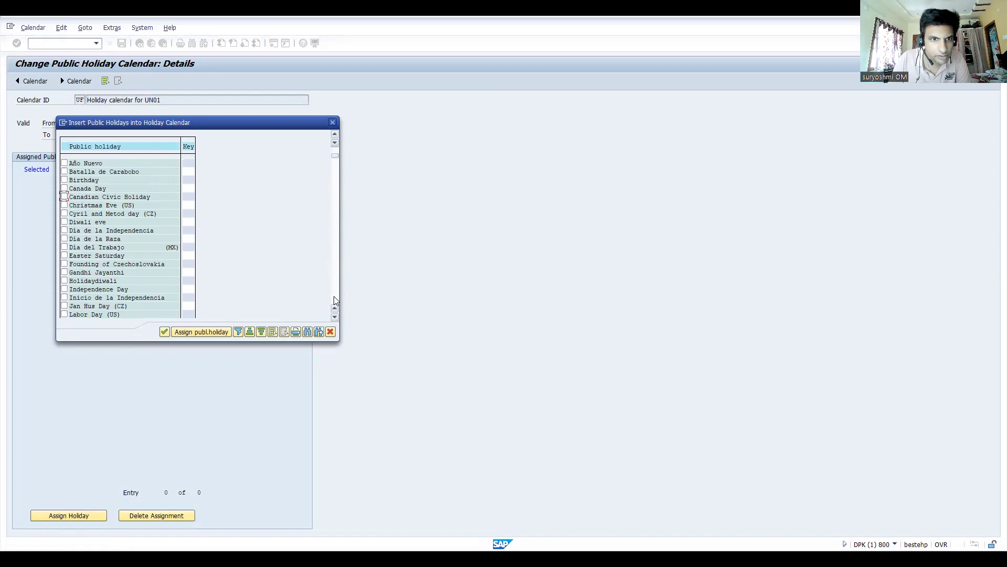
{"action": "left_click", "coordinate": [64, 222]}
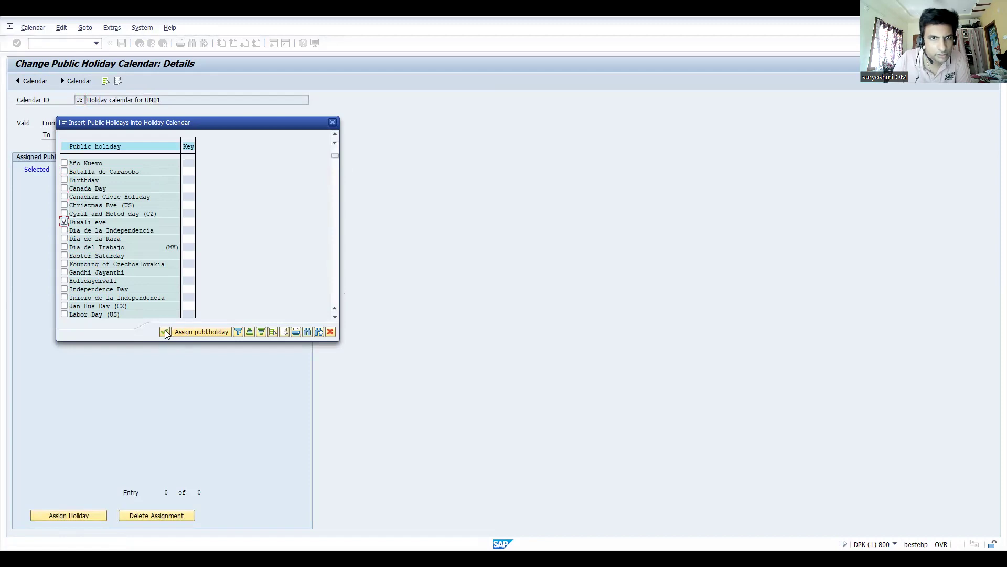
{"action": "left_click", "coordinate": [164, 332]}
- Assign the Christmas Eve public holiday with key 180 to the new holiday calendar
{"action": "left_click", "coordinate": [76, 517]}
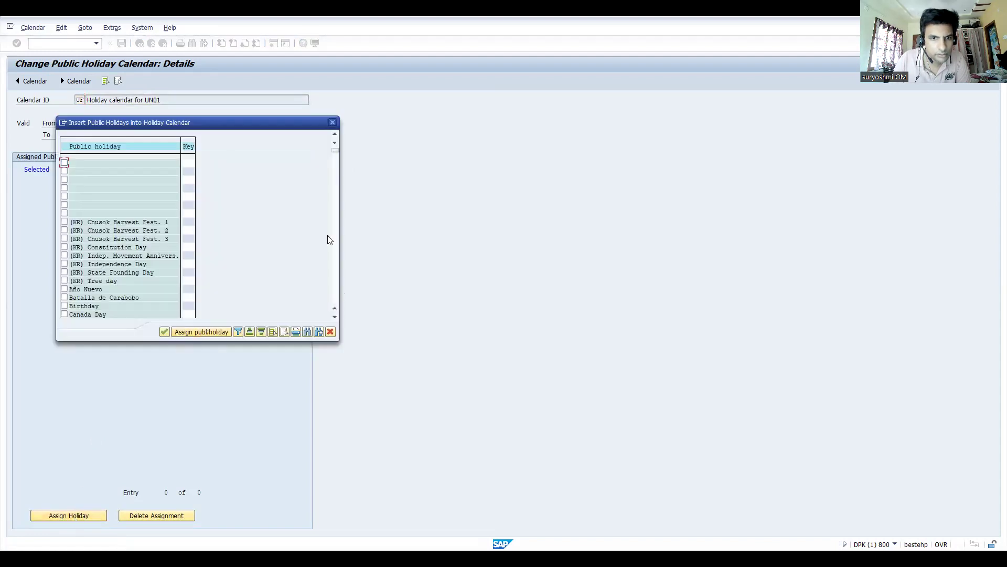
{"action": "left_click", "coordinate": [335, 299]}
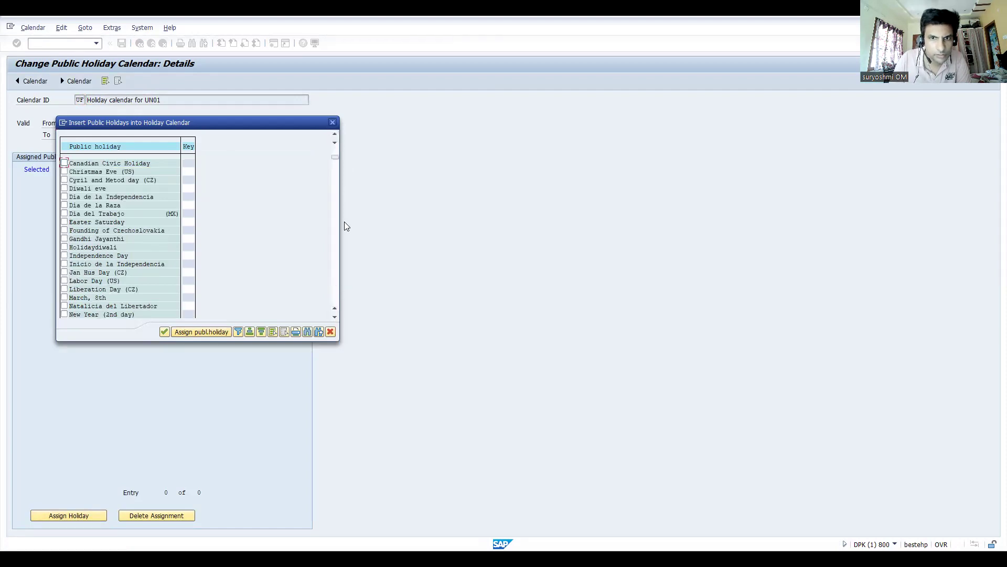
{"action": "left_click", "coordinate": [333, 292]}
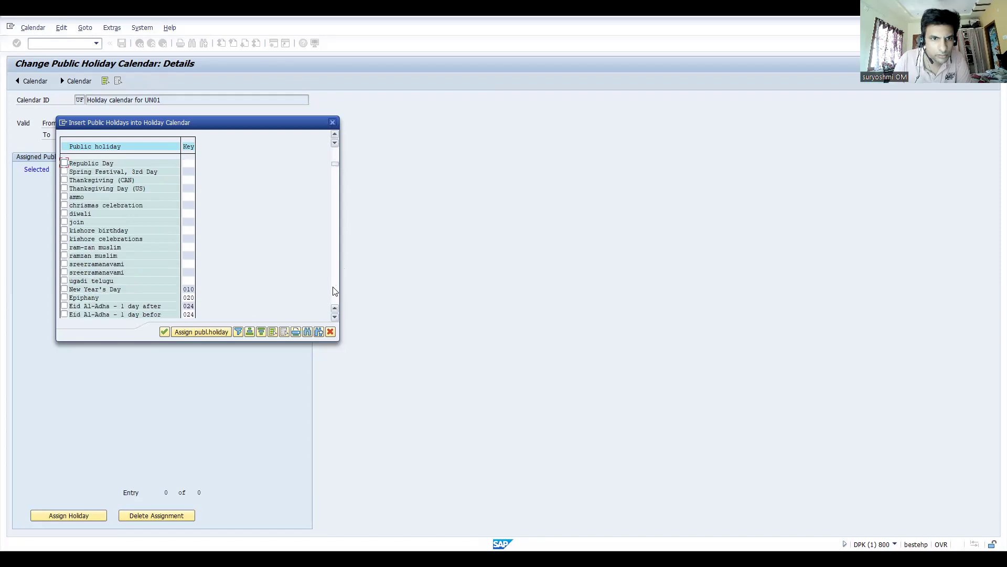
{"action": "left_click", "coordinate": [335, 291]}
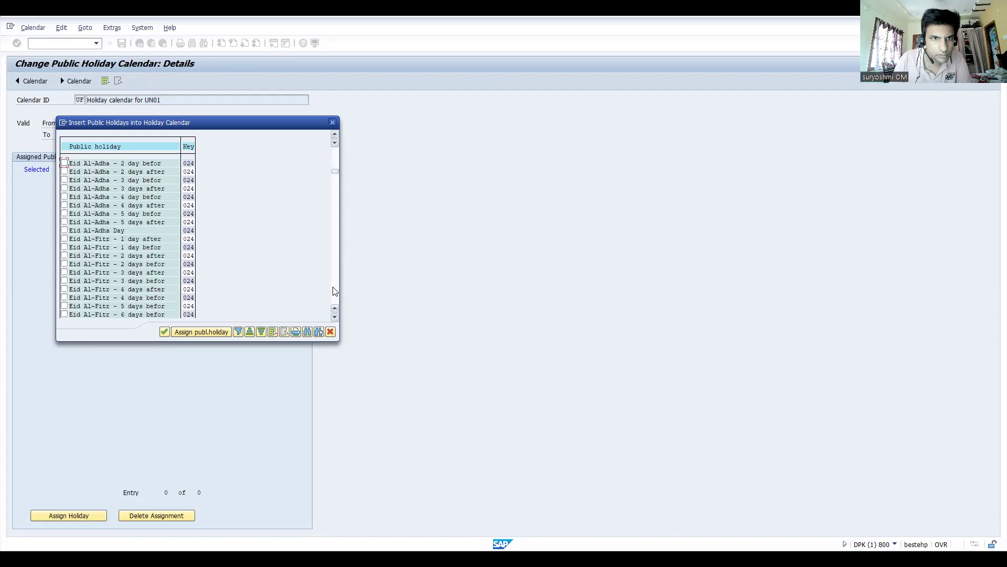
{"action": "left_click", "coordinate": [335, 164]}
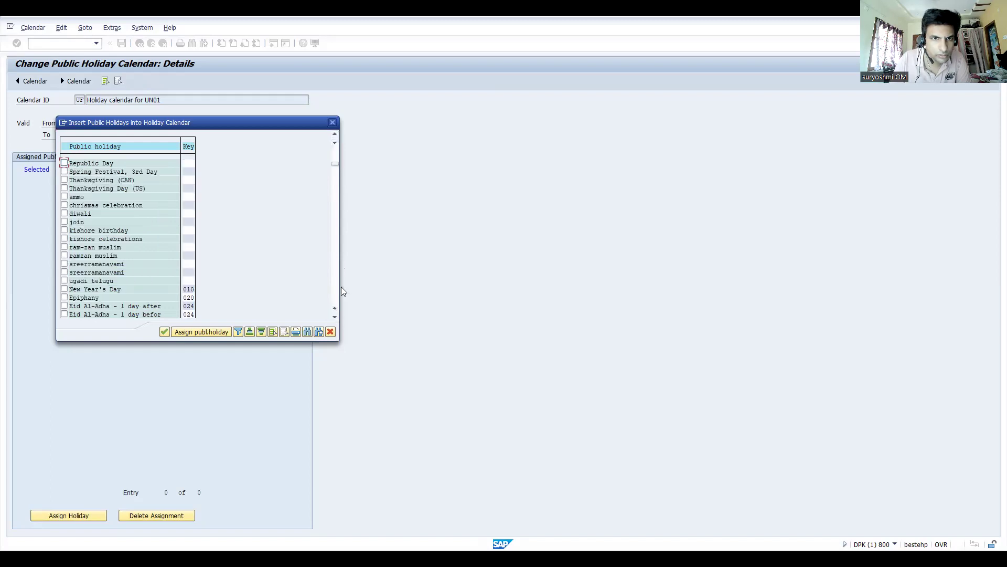
{"action": "double_click", "coordinate": [332, 297]}
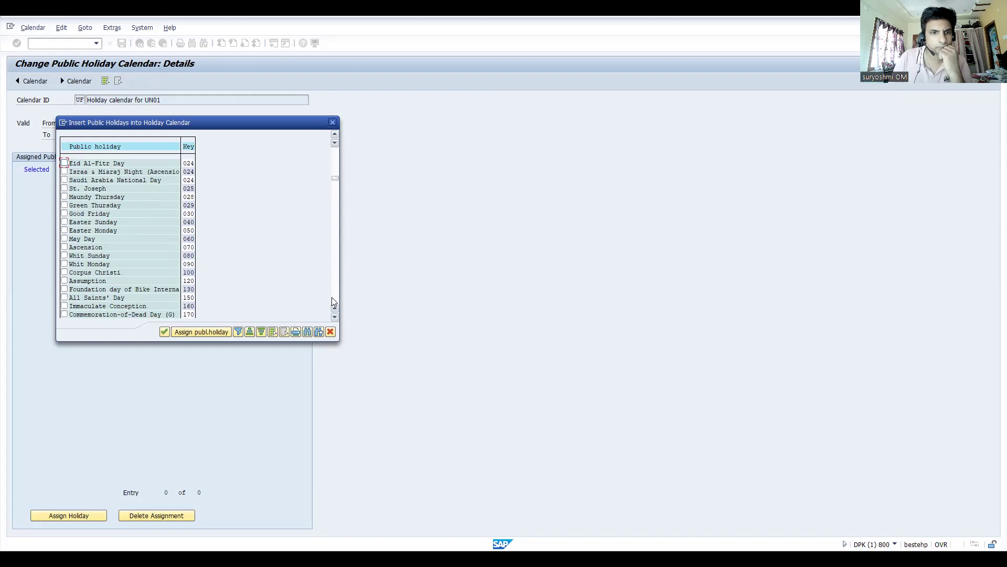
{"action": "left_click", "coordinate": [332, 297]}
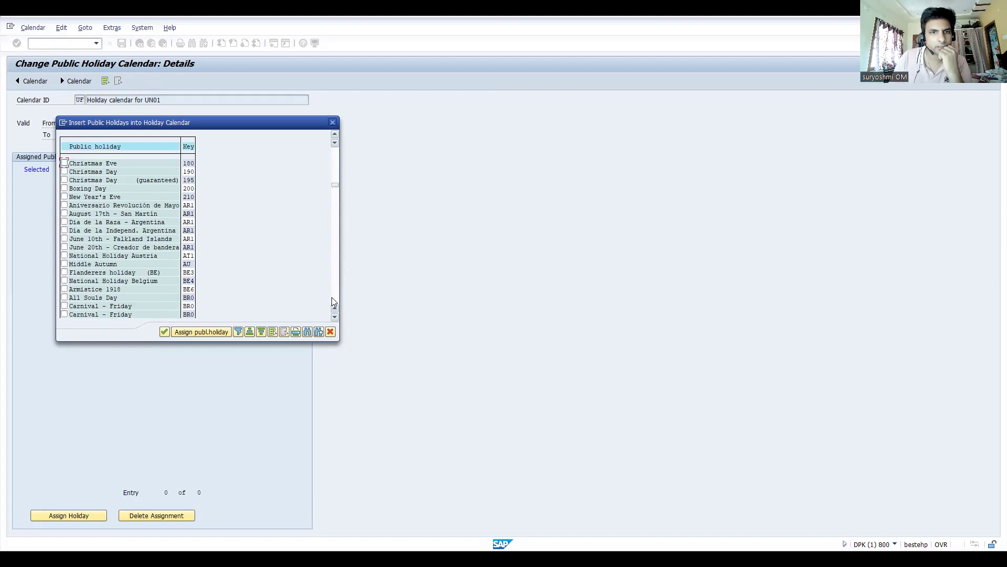
{"action": "left_click", "coordinate": [64, 164]}
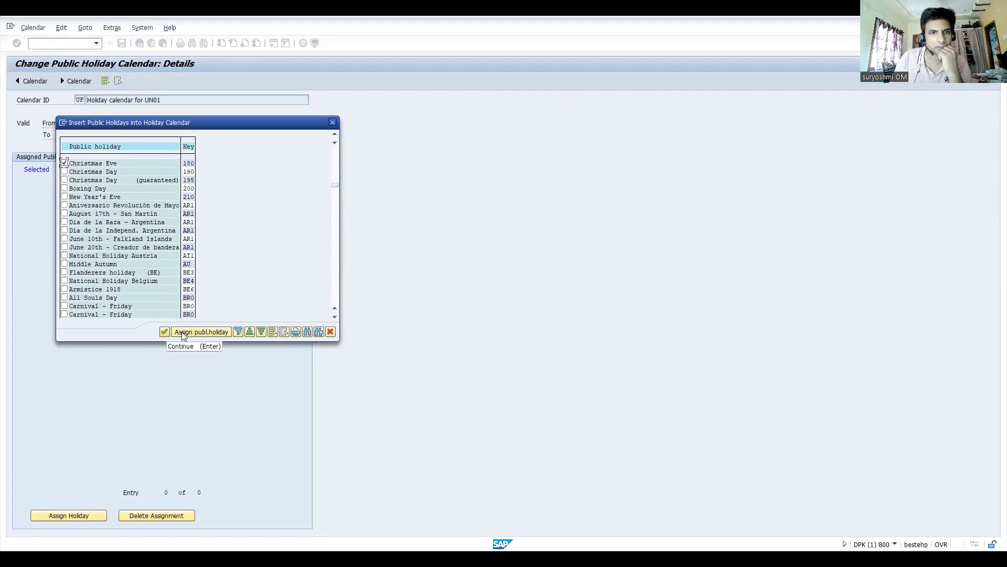
{"action": "left_click", "coordinate": [183, 333]}
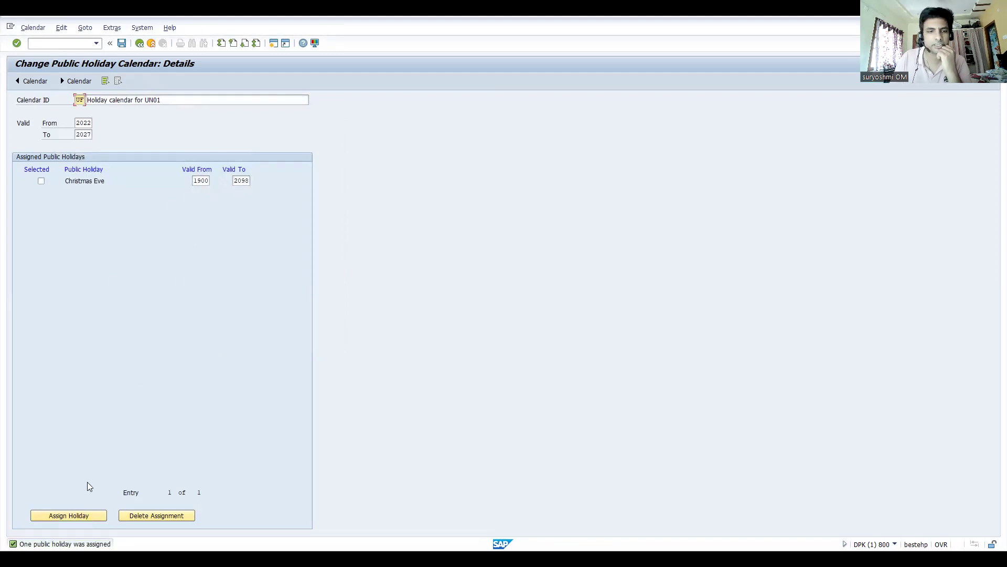
- Open the list of assignable public holidays and search it for "chri"
{"action": "left_click", "coordinate": [80, 515]}
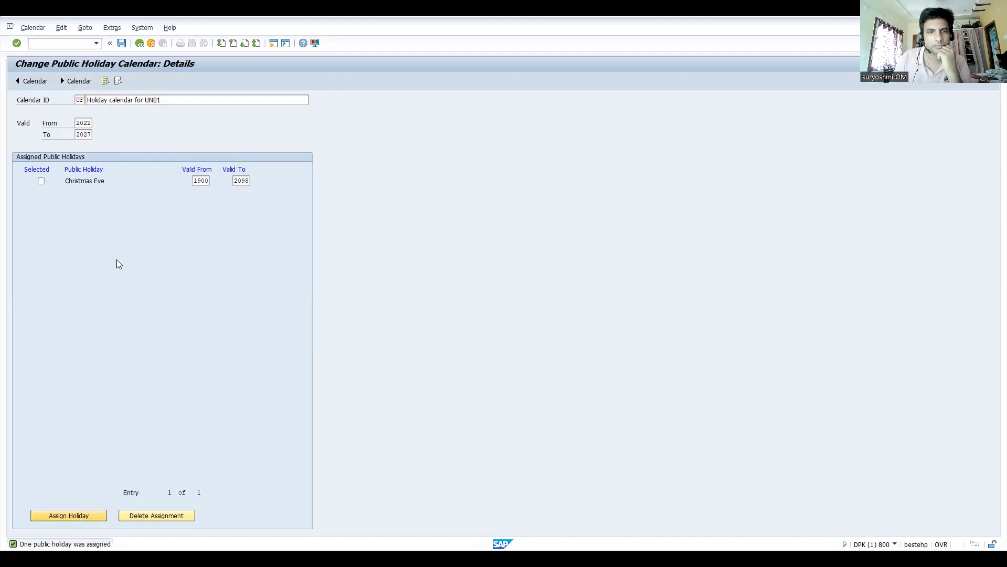
{"action": "left_click", "coordinate": [333, 289]}
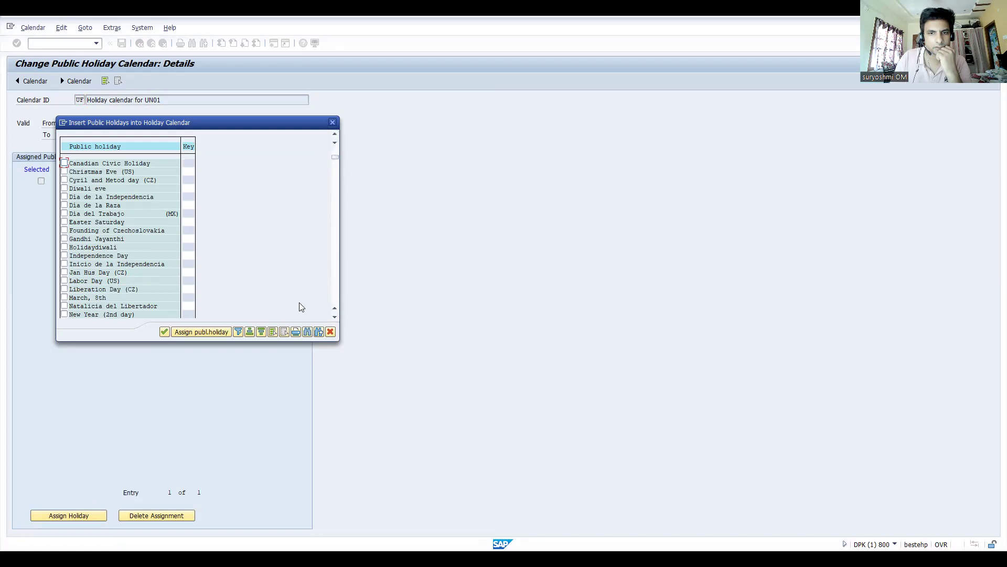
{"action": "left_click", "coordinate": [306, 333]}
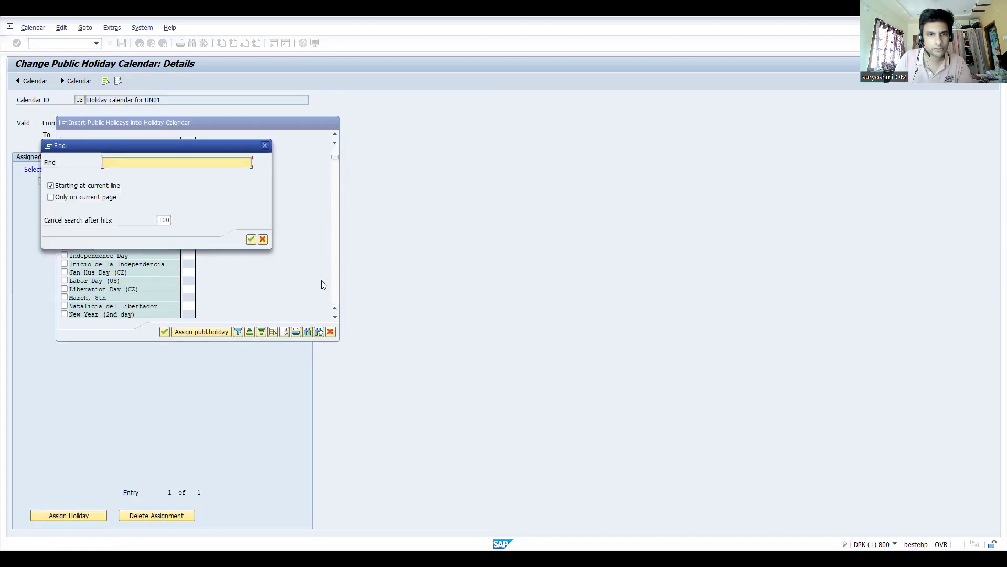
{"action": "type", "text": "chr"}
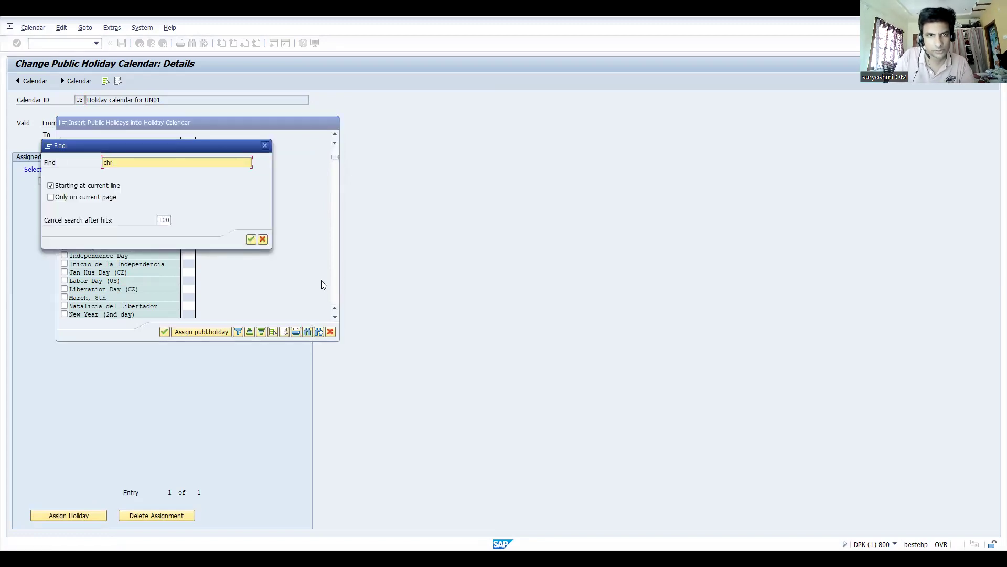
{"action": "type", "text": "i"}
{"action": "key", "text": "Return"}
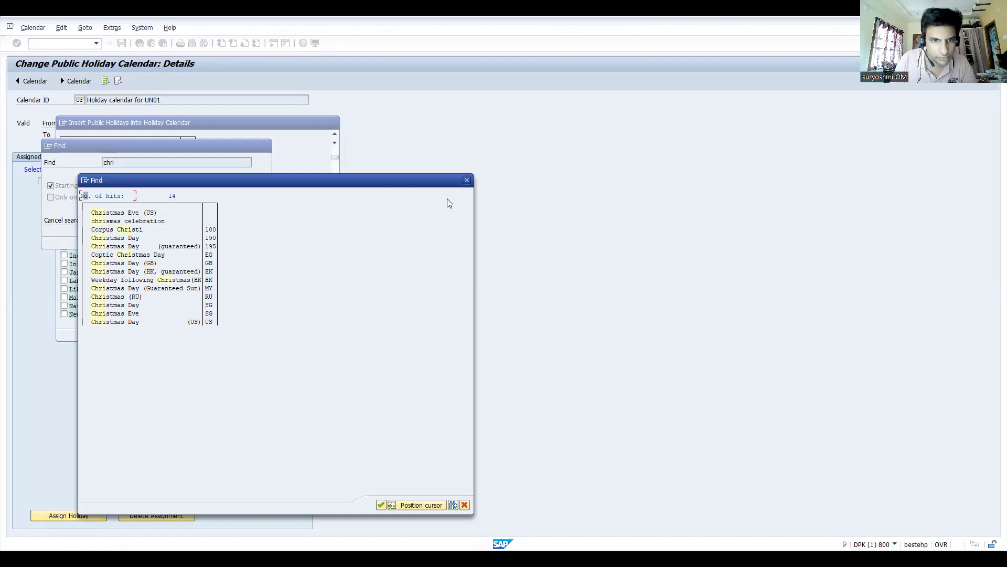
{"action": "left_click", "coordinate": [467, 181]}
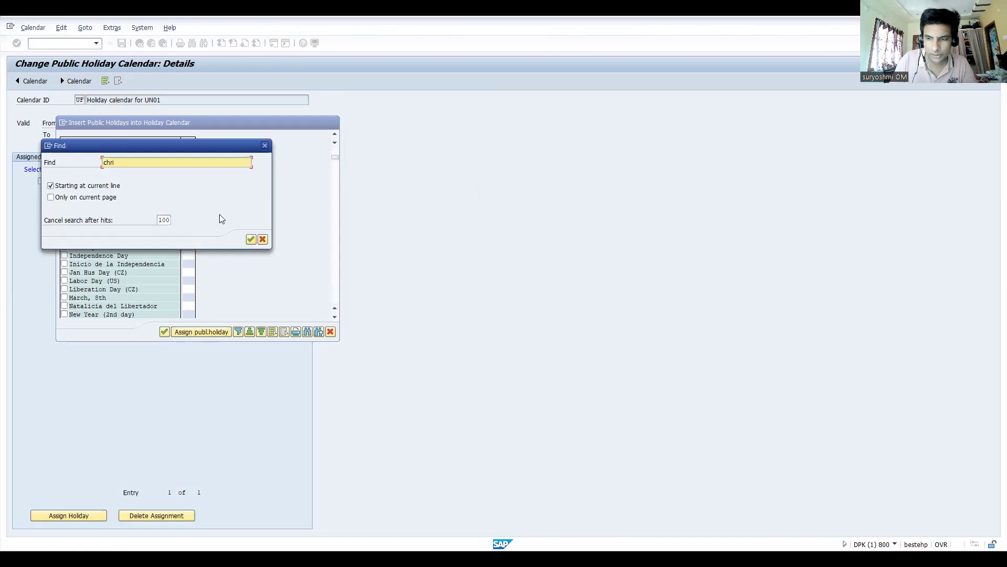
- Search the public holidays for "diw" and assign Diwali eve to the holiday calendar
{"action": "key", "text": "BackSpace"}
{"action": "key", "text": "BackSpace"}
{"action": "key", "text": "BackSpace"}
{"action": "key", "text": "BackSpace"}
{"action": "type", "text": "diw"}
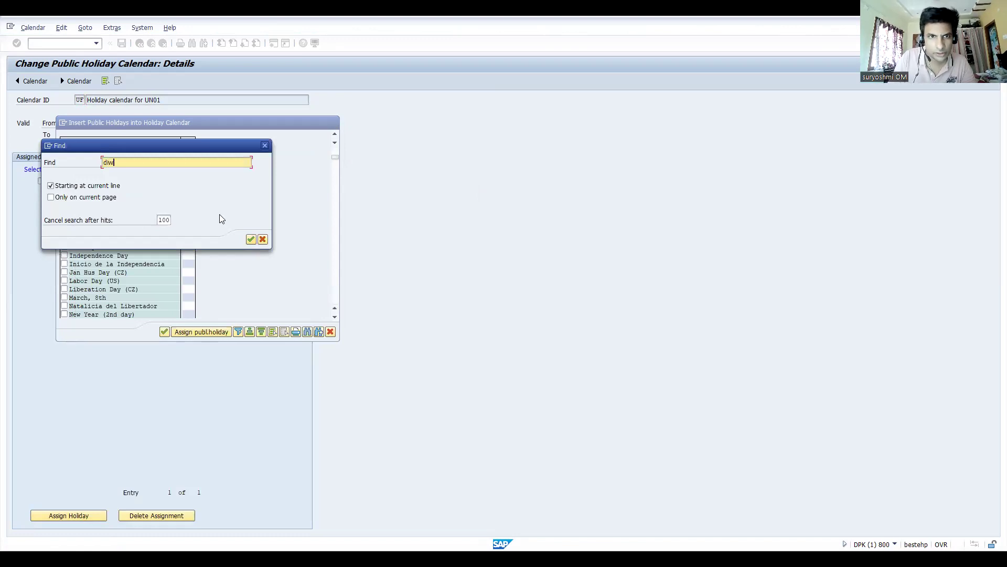
{"action": "left_click", "coordinate": [251, 240]}
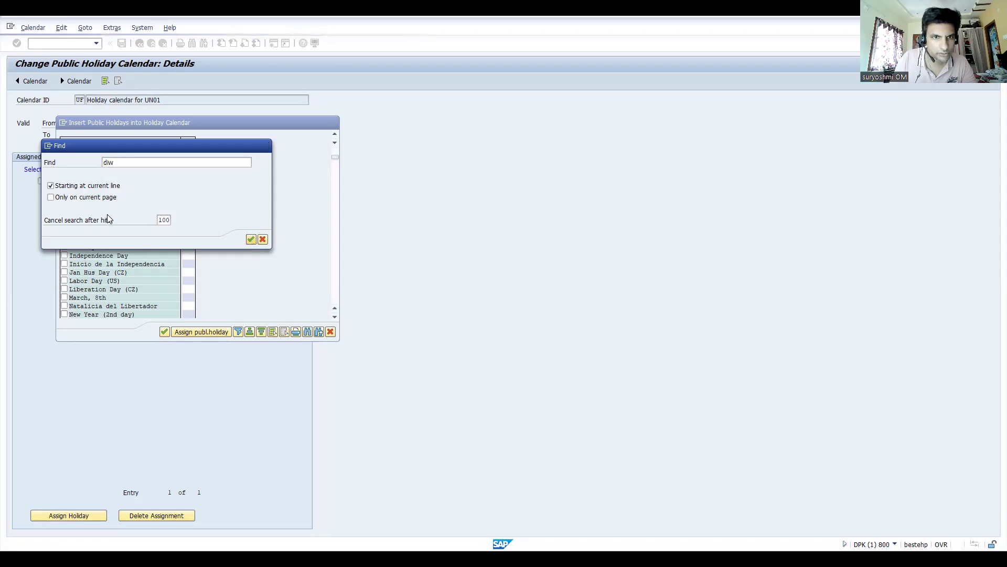
{"action": "key", "text": "Return"}
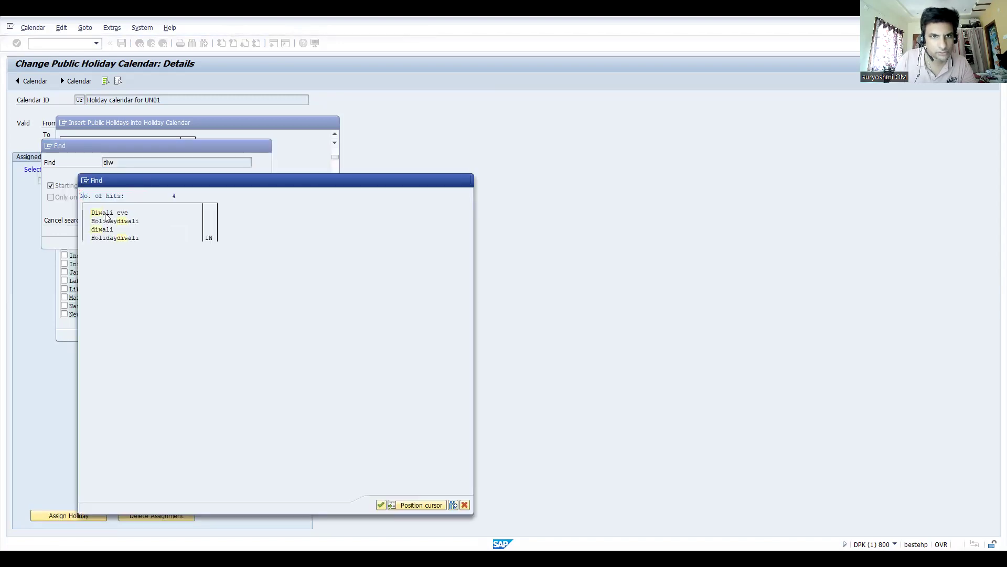
{"action": "double_click", "coordinate": [106, 214]}
{"action": "left_click", "coordinate": [64, 188]}
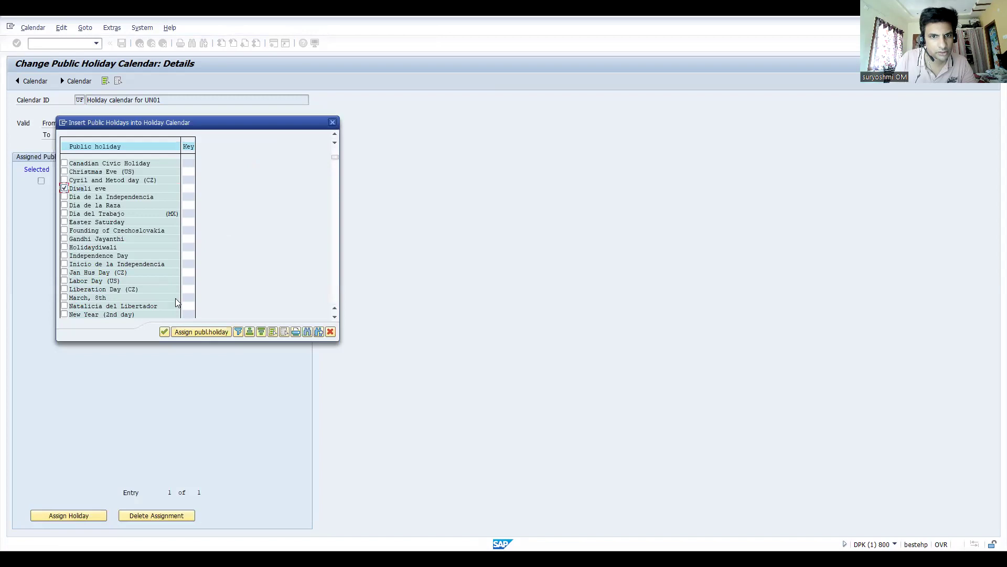
{"action": "left_click", "coordinate": [195, 331]}
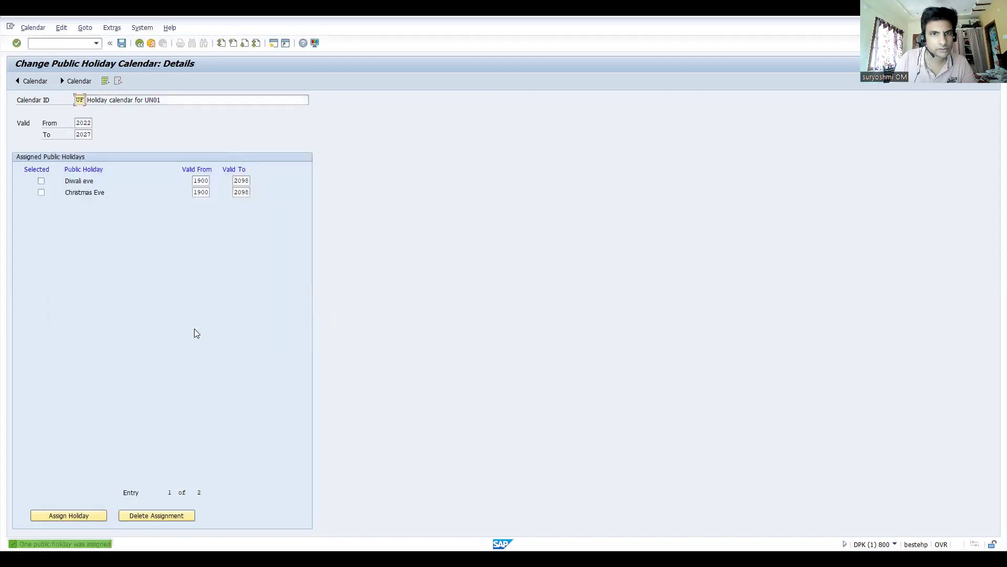
- Select the assigned Diwali eve and Christmas Eve holidays and save the holiday calendar, accepting the years without a floating date
{"action": "left_click", "coordinate": [40, 182]}
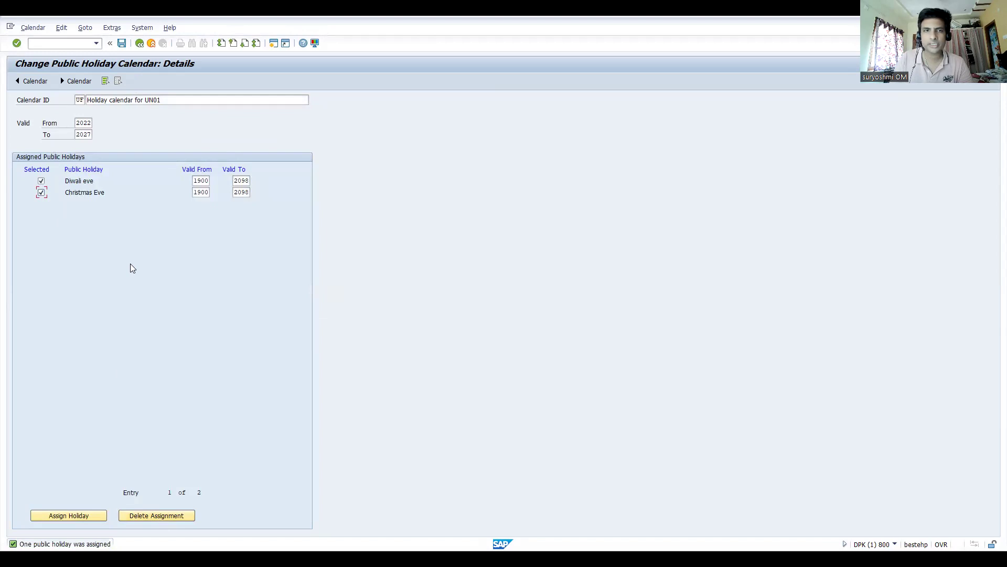
{"action": "left_click", "coordinate": [121, 44]}
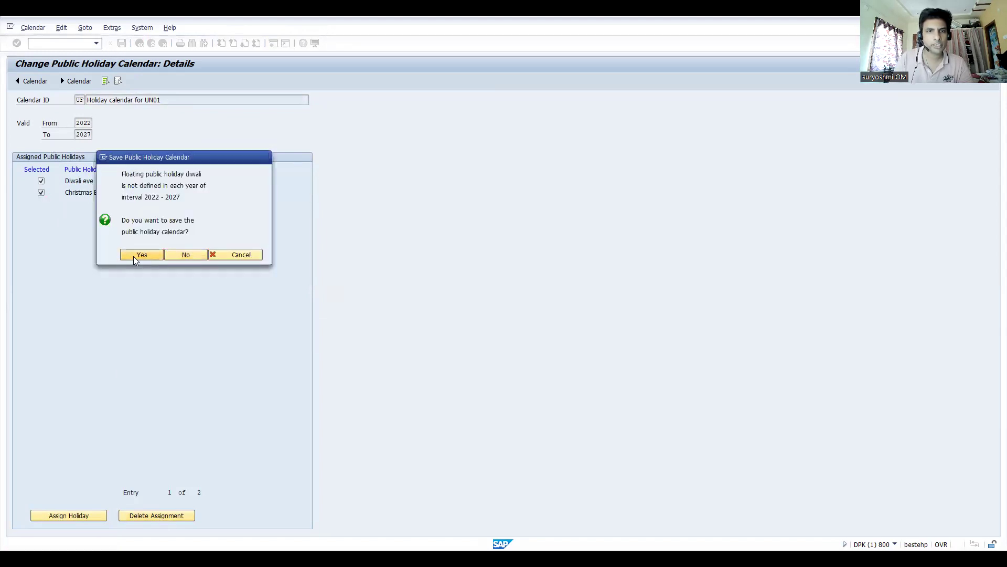
{"action": "left_click", "coordinate": [133, 256]}
{"action": "key", "text": "Return"}
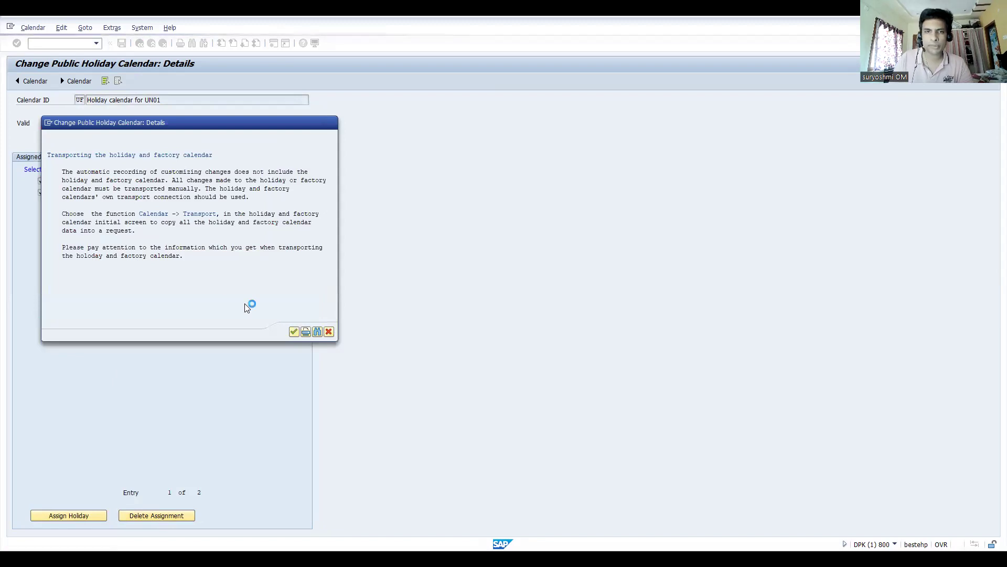
- Return to the calendar main menu, open the factory calendar overview in change mode and start a new factory calendar
{"action": "left_click", "coordinate": [140, 44]}
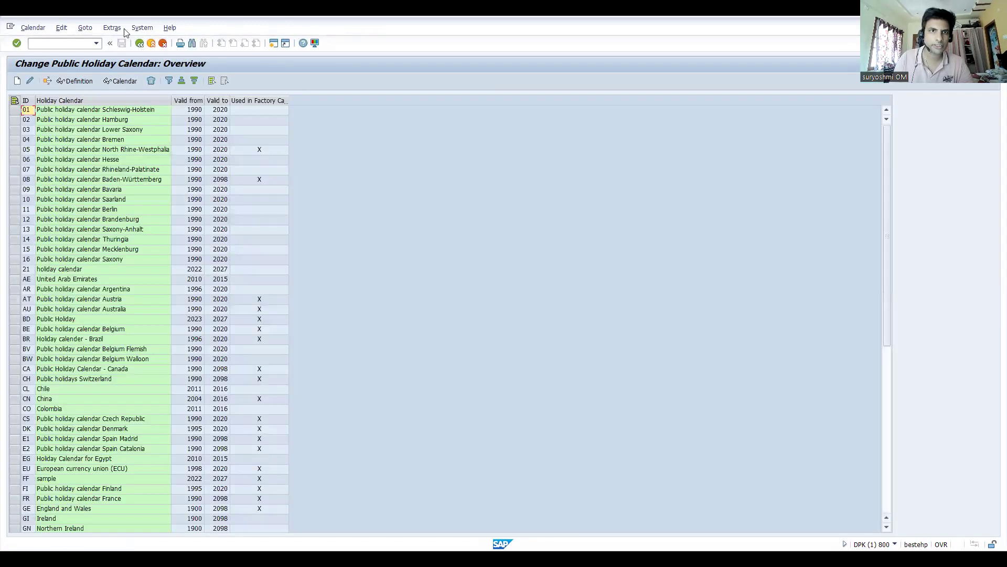
{"action": "left_click", "coordinate": [138, 43]}
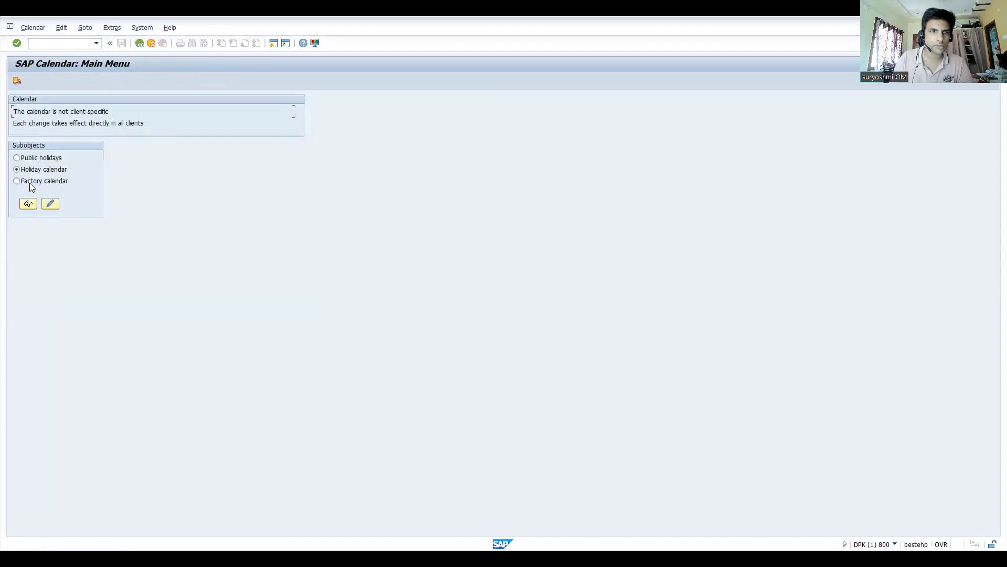
{"action": "left_click", "coordinate": [49, 204]}
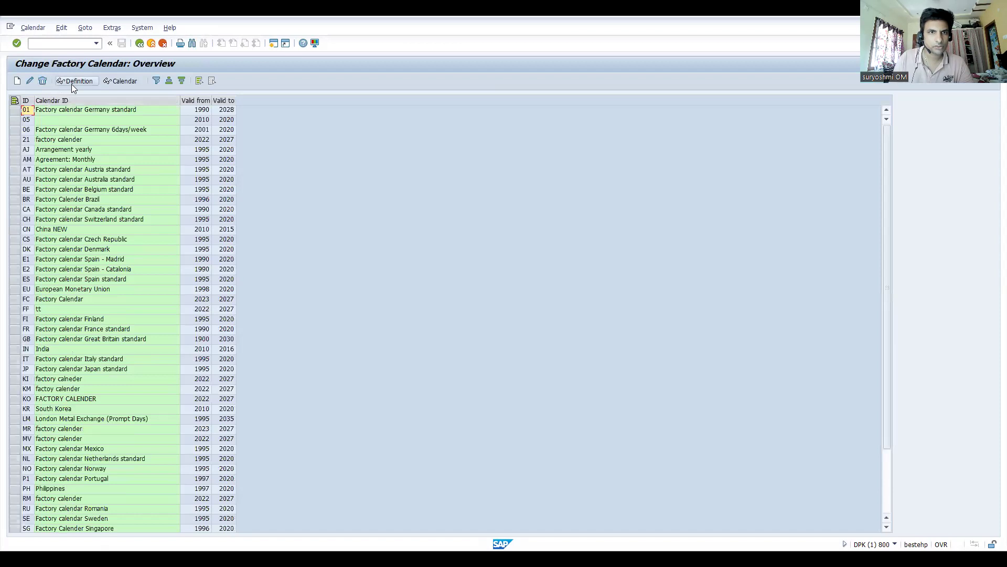
{"action": "left_click", "coordinate": [18, 81]}
- Give the new factory calendar the ID "uu" and the description "UN01 factory calender"
{"action": "type", "text": "uu"}
{"action": "key", "text": "Tab"}
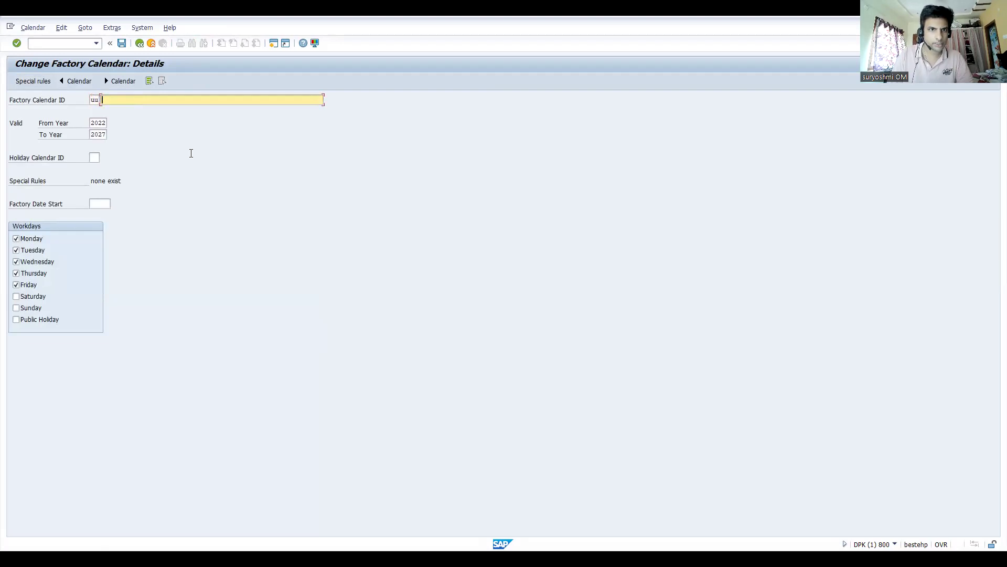
{"action": "type", "text": "UN01 f"}
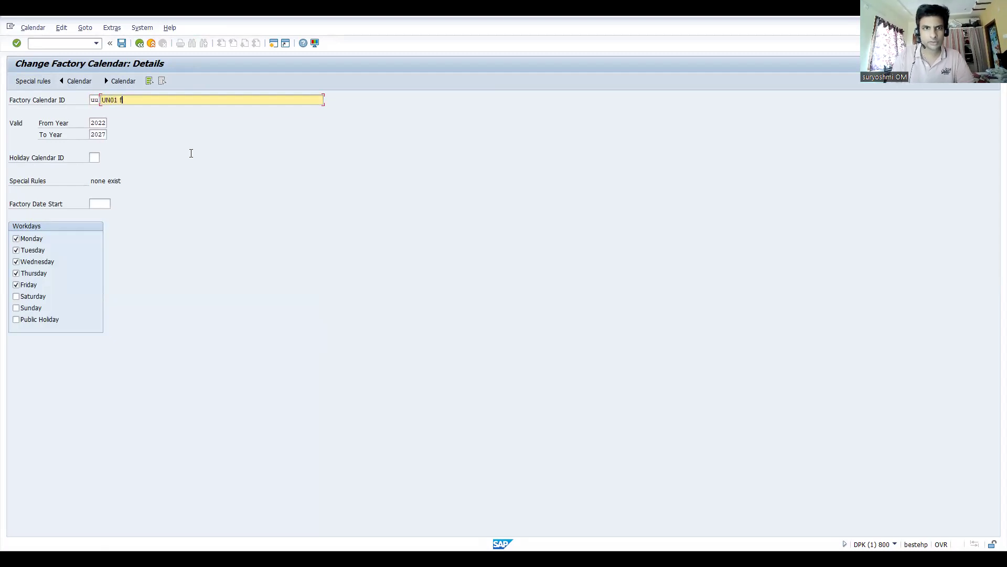
{"action": "type", "text": "actory calender"}
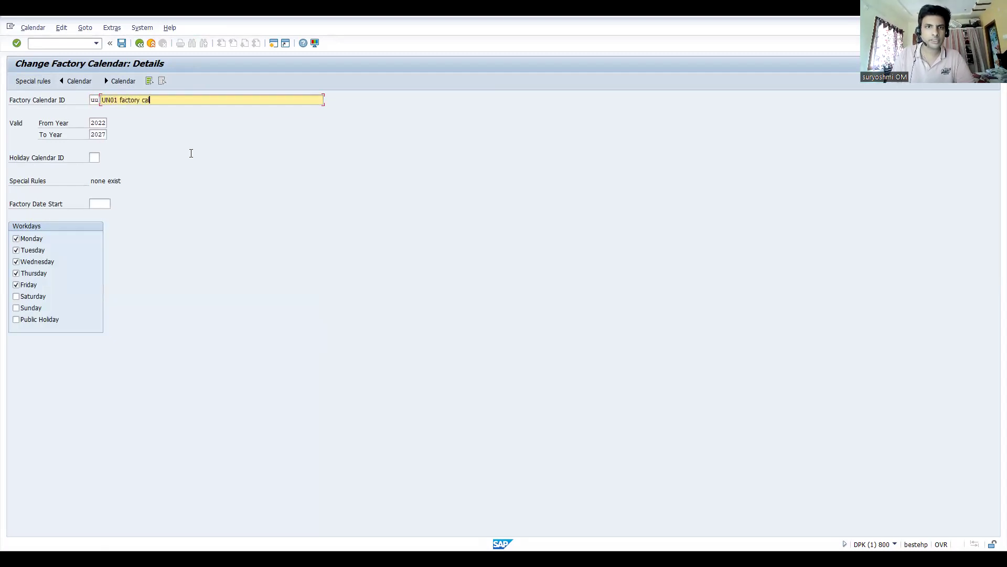
- Assign the holiday calendar UF, "Holiday calendar for UN01", to the factory calendar and save it, accepting the transport notice
{"action": "left_click", "coordinate": [95, 159]}
{"action": "left_click", "coordinate": [103, 158]}
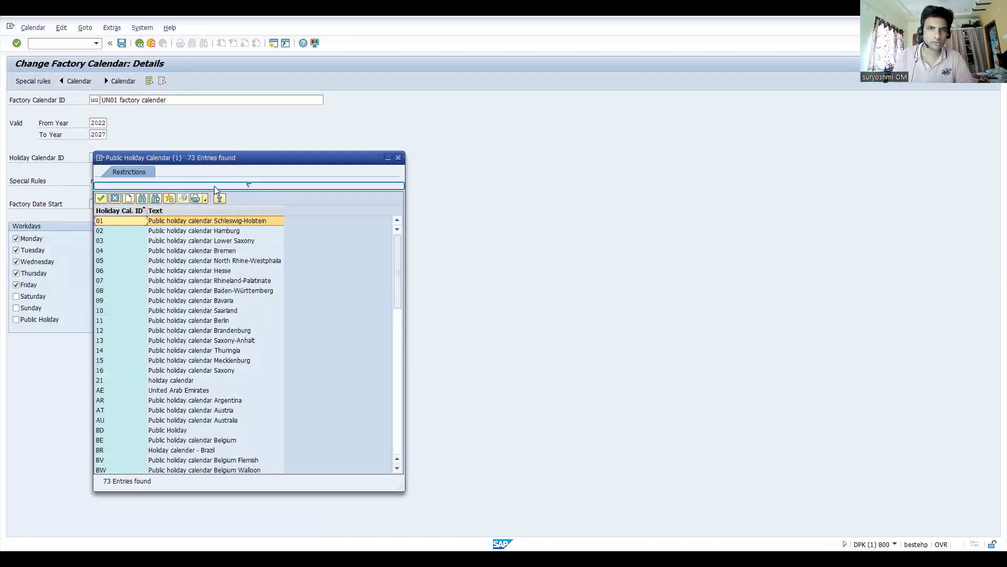
{"action": "left_click", "coordinate": [214, 186]}
{"action": "type", "text": "u*"}
{"action": "key", "text": "Return"}
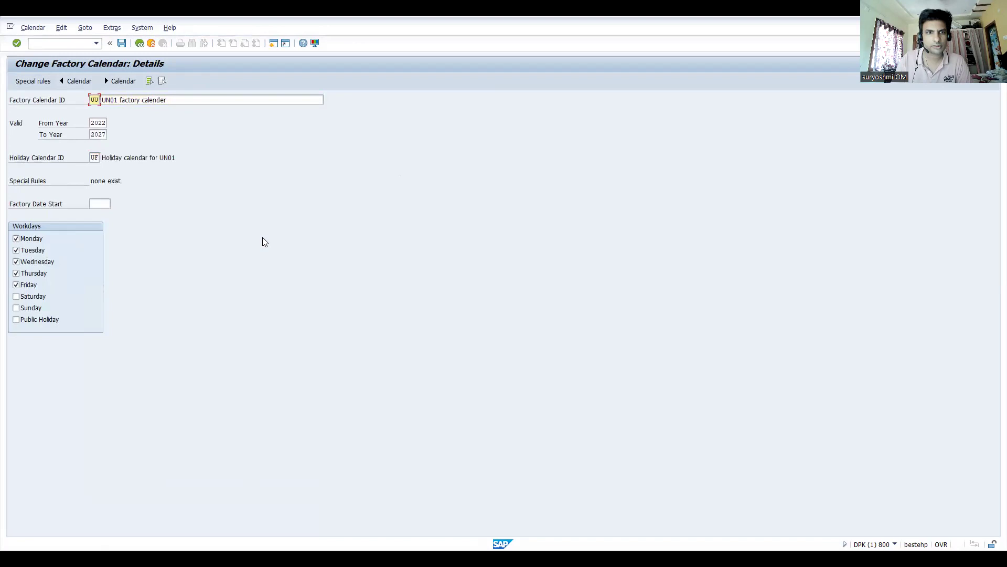
{"action": "key", "text": "ctrl+s"}
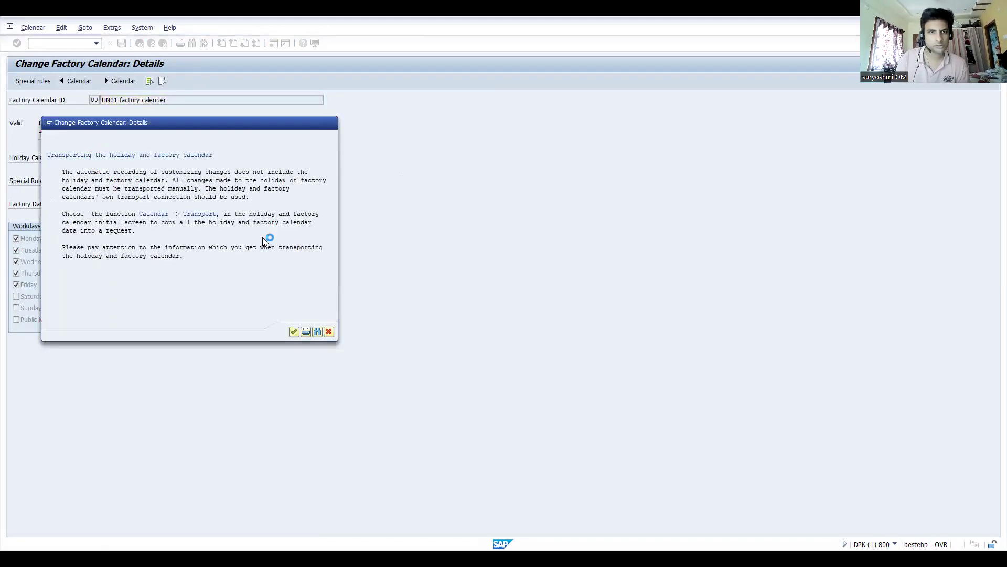
{"action": "key", "text": "Return"}
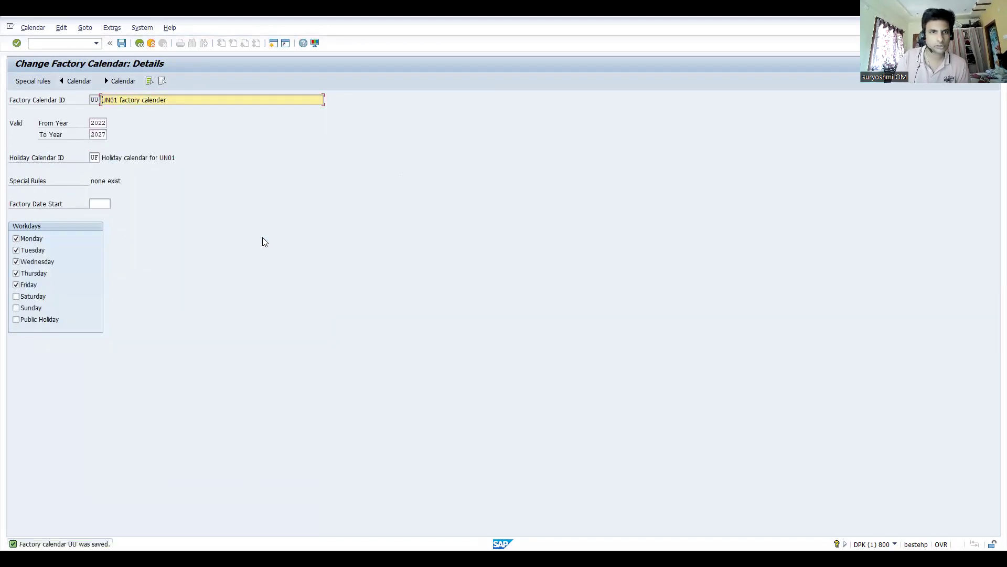
- View the factory calendar's special rules and the entry form for a new rule, and return to the details without adding one
{"action": "left_click", "coordinate": [106, 203]}
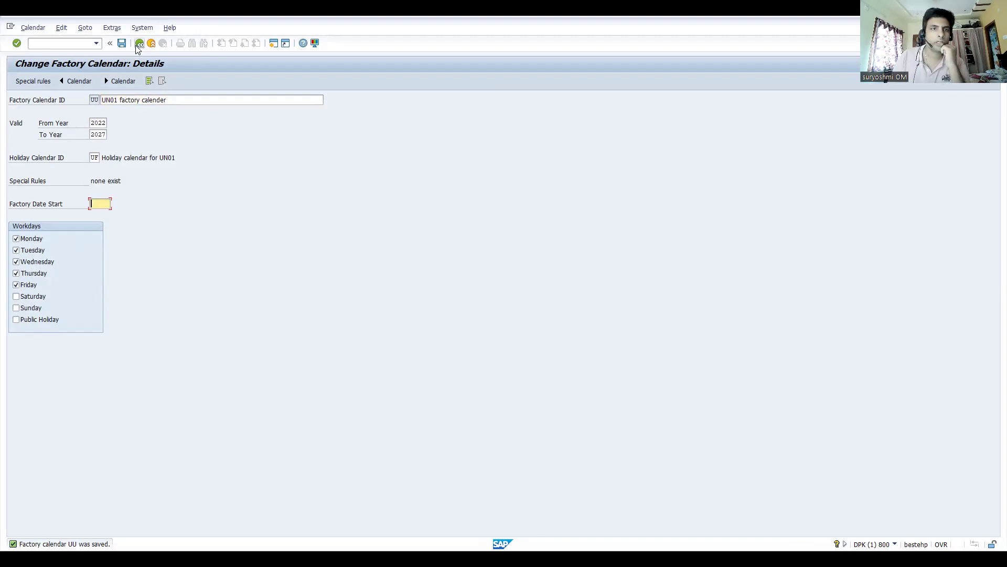
{"action": "left_click", "coordinate": [35, 82]}
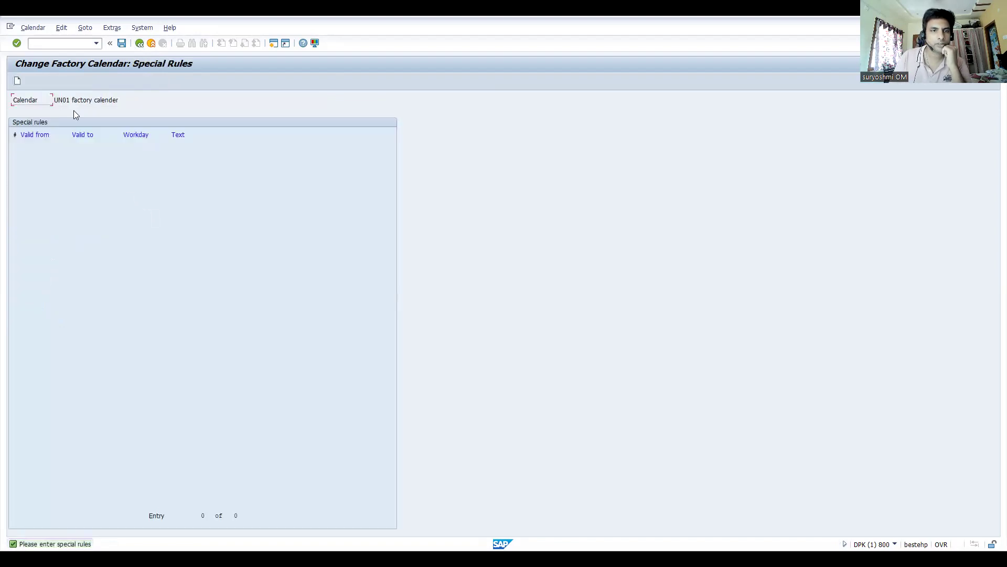
{"action": "left_click", "coordinate": [18, 81]}
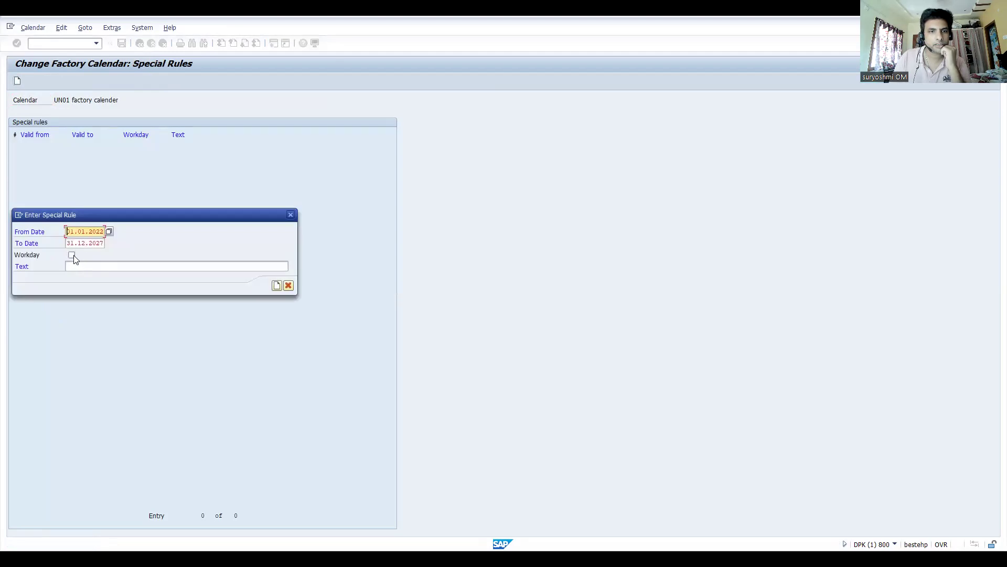
{"action": "left_click", "coordinate": [289, 286]}
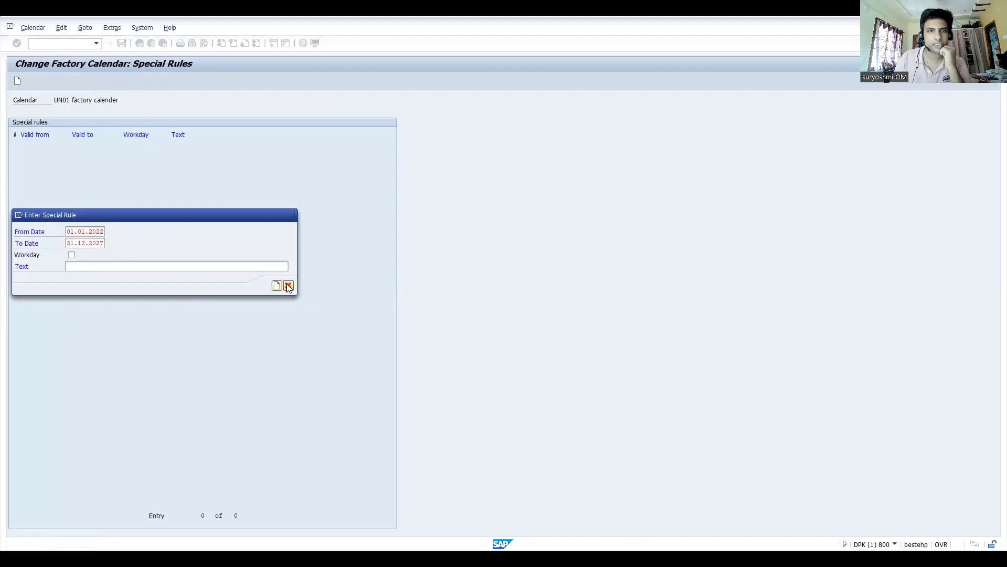
{"action": "left_click", "coordinate": [140, 43]}
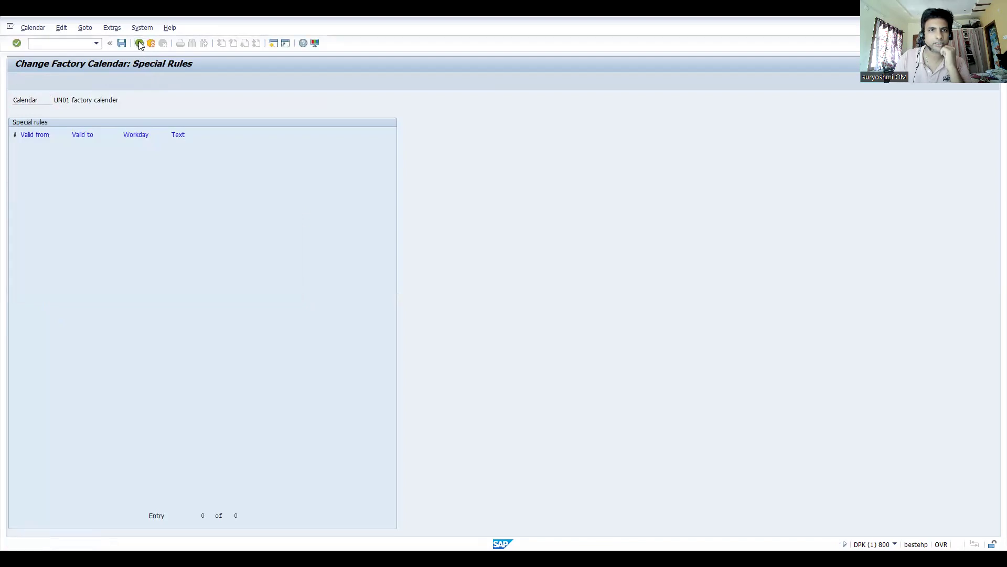
{"action": "left_click", "coordinate": [122, 44]}
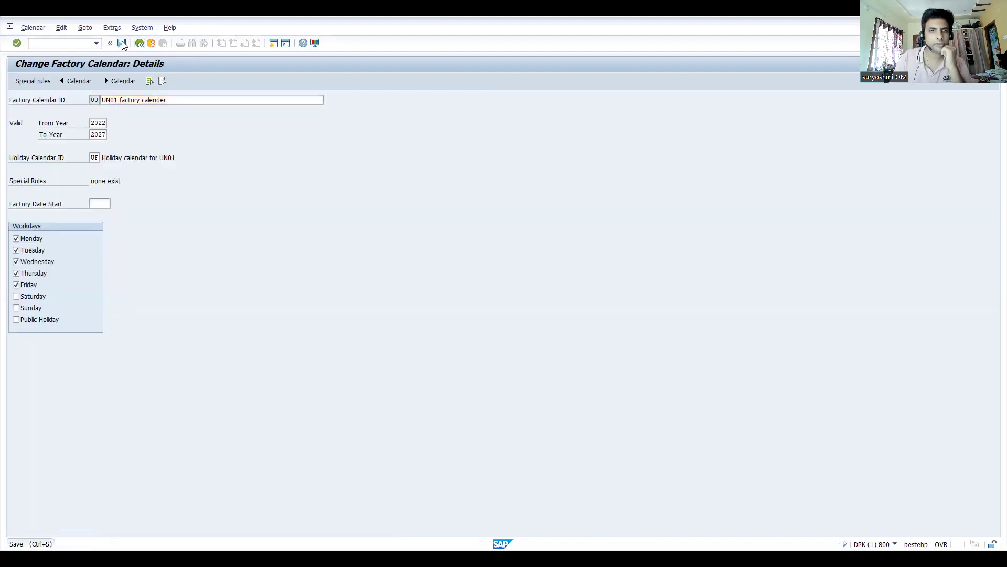
{"action": "left_click", "coordinate": [73, 41]}
{"action": "type", "text": "/nspro"}
{"action": "key", "text": "Return"}
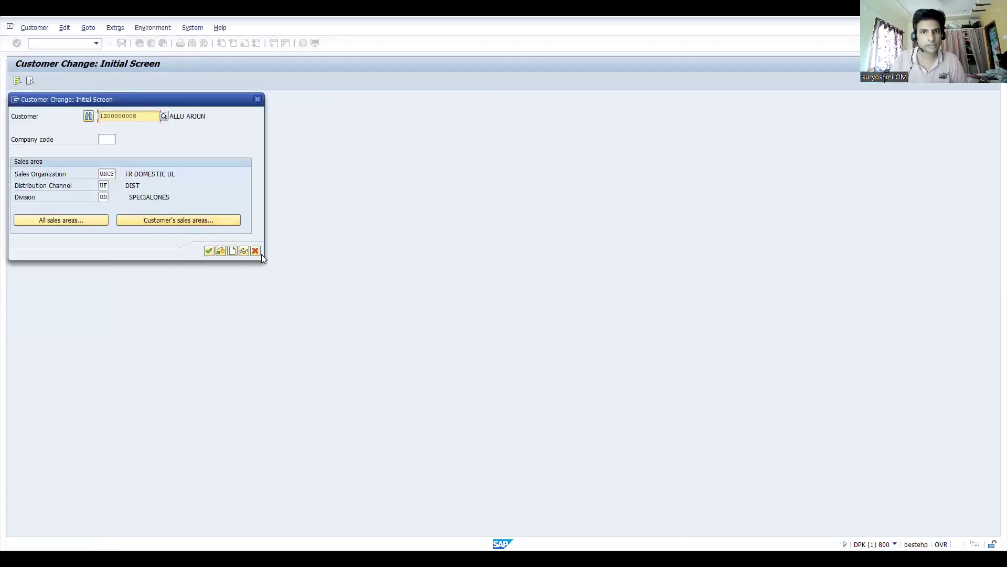
{"action": "left_click", "coordinate": [260, 254]}
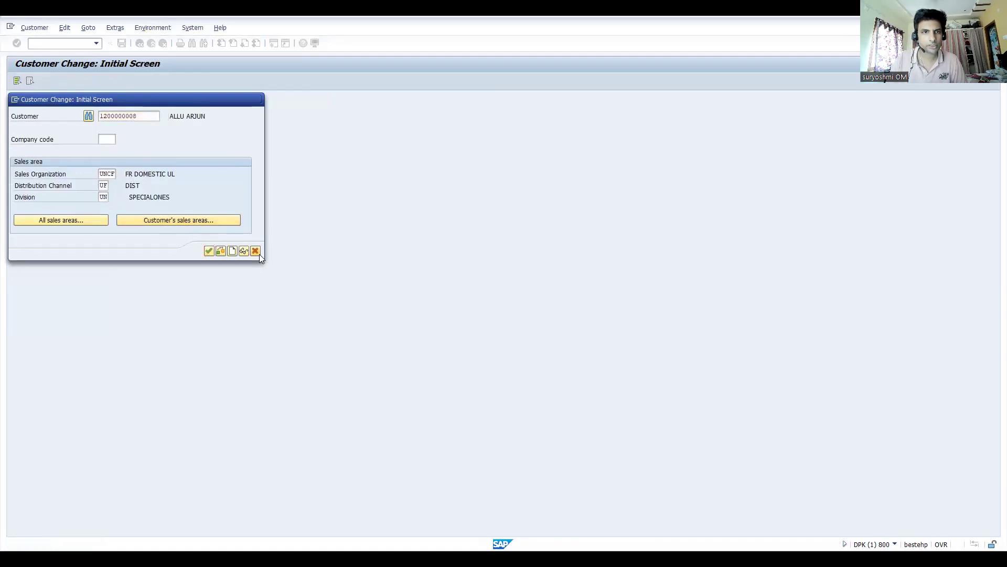
- Open transaction VA01 and start a sales order with the UN CREDIT SALES order type
{"action": "left_click", "coordinate": [77, 47]}
{"action": "type", "text": "/nva"}
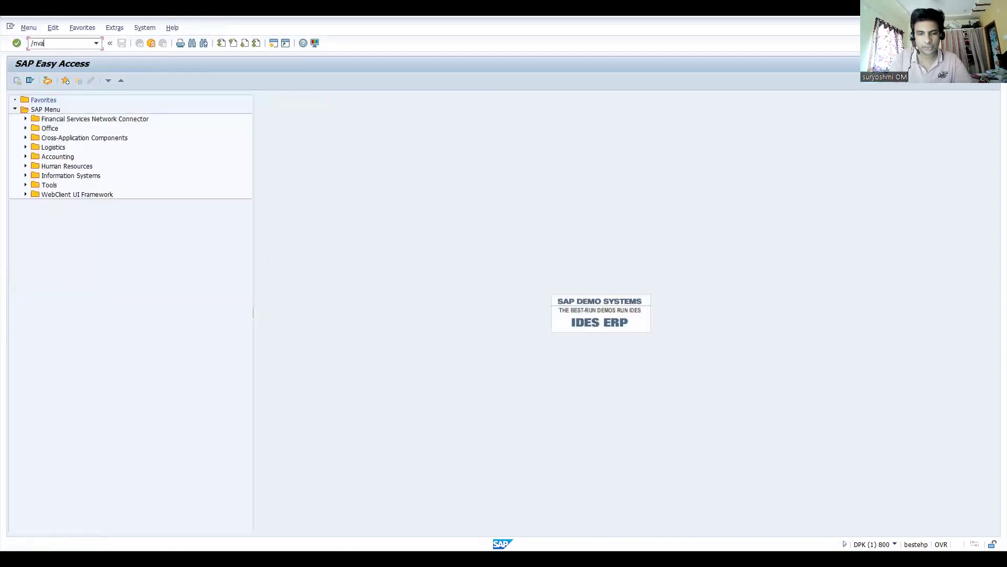
{"action": "type", "text": "01"}
{"action": "key", "text": "Return"}
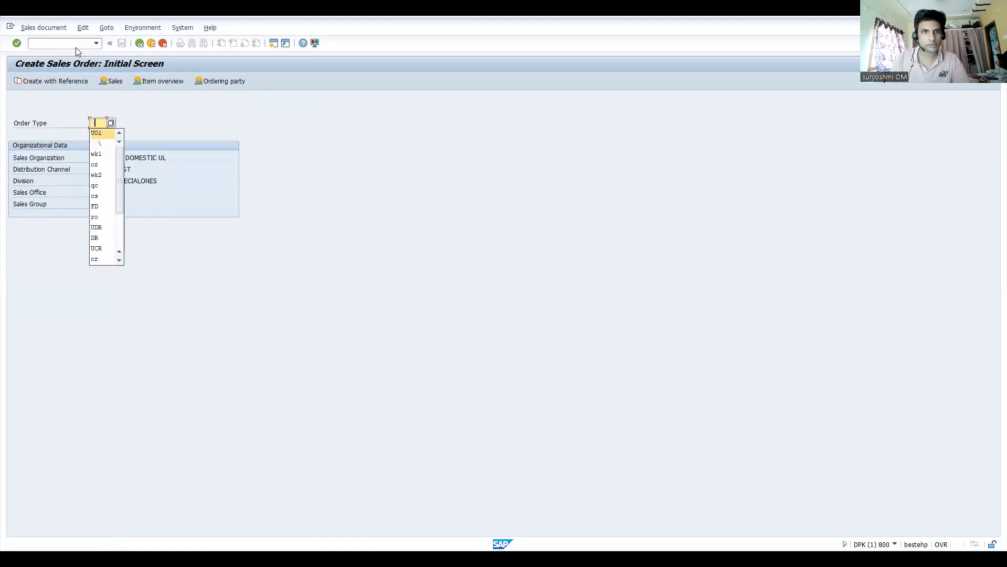
{"action": "key", "text": "Return"}
{"action": "key", "text": "Return"}
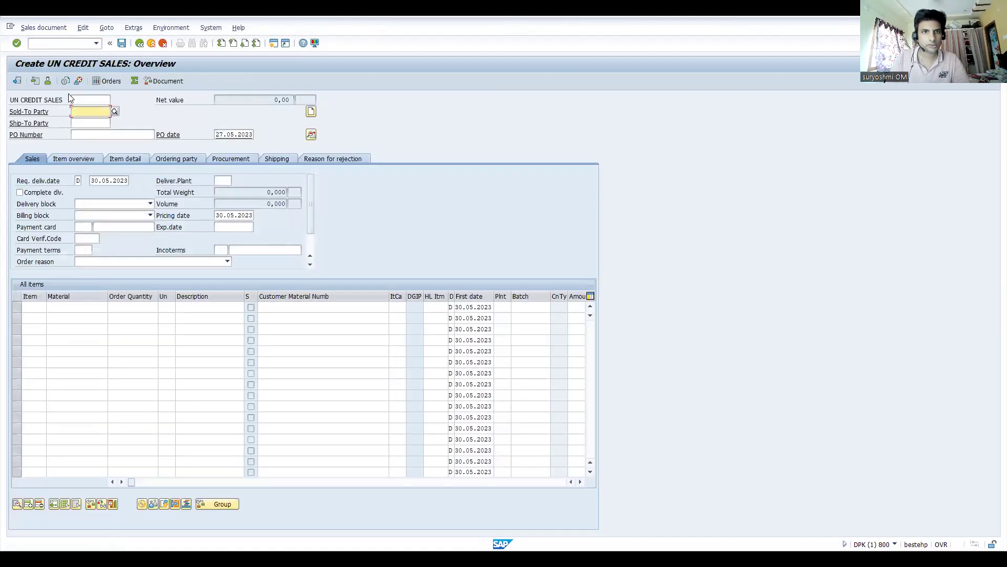
- Try a previously used customer number as the sold-to party of the sales order
{"action": "key", "text": "Down"}
{"action": "key", "text": "Down"}
{"action": "key", "text": "Return"}
{"action": "key", "text": "Return"}
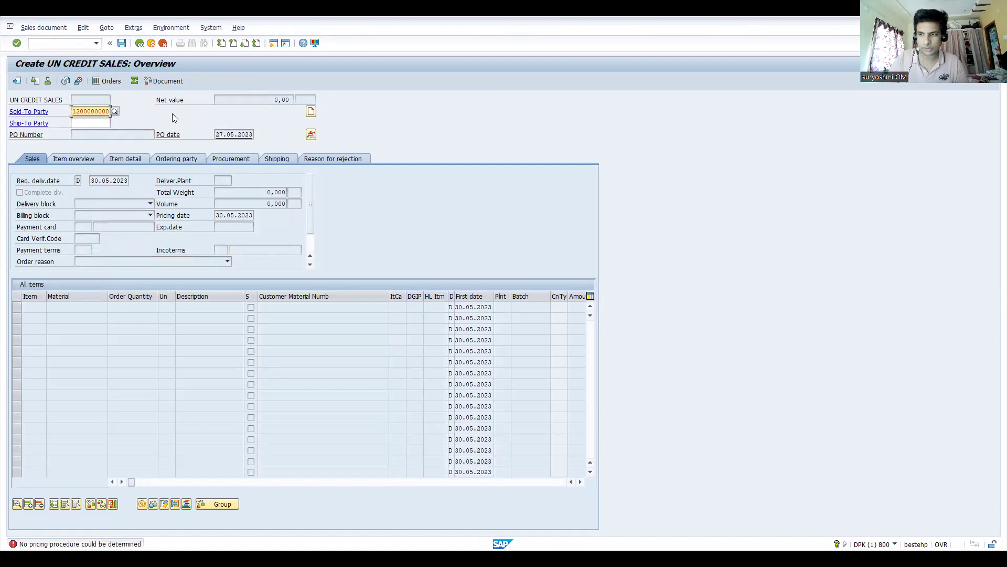
- Replace the sold-to party with another customer number and set the PO number to "rere"
{"action": "type", "text": "4"}
{"action": "key", "text": "Return"}
{"action": "key", "text": "Return"}
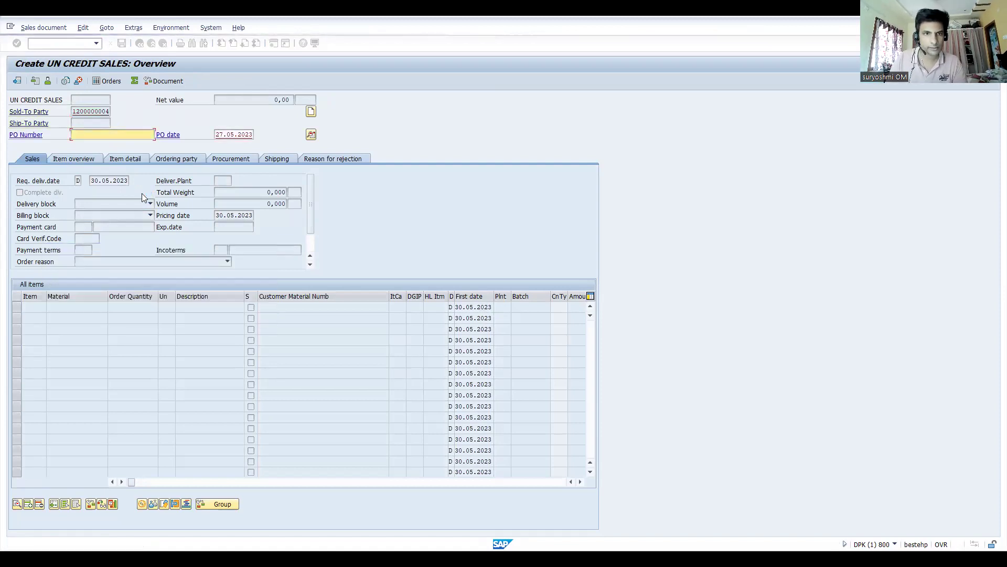
{"action": "type", "text": "rere"}
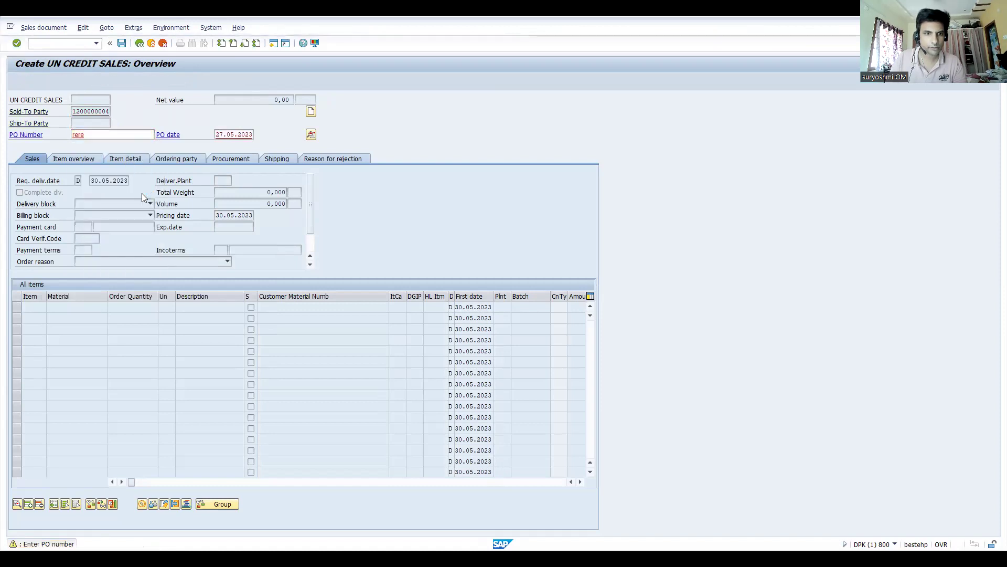
- Add material 50065573 with an order quantity of 1 as the first order item
{"action": "key", "text": "Down"}
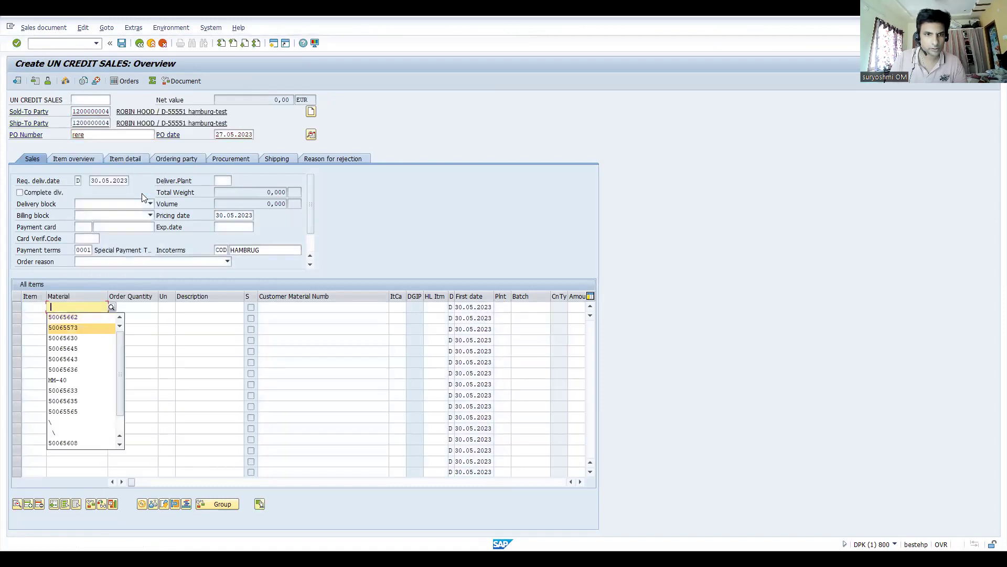
{"action": "key", "text": "Return"}
{"action": "key", "text": "Tab"}
{"action": "type", "text": "1"}
{"action": "key", "text": "Return"}
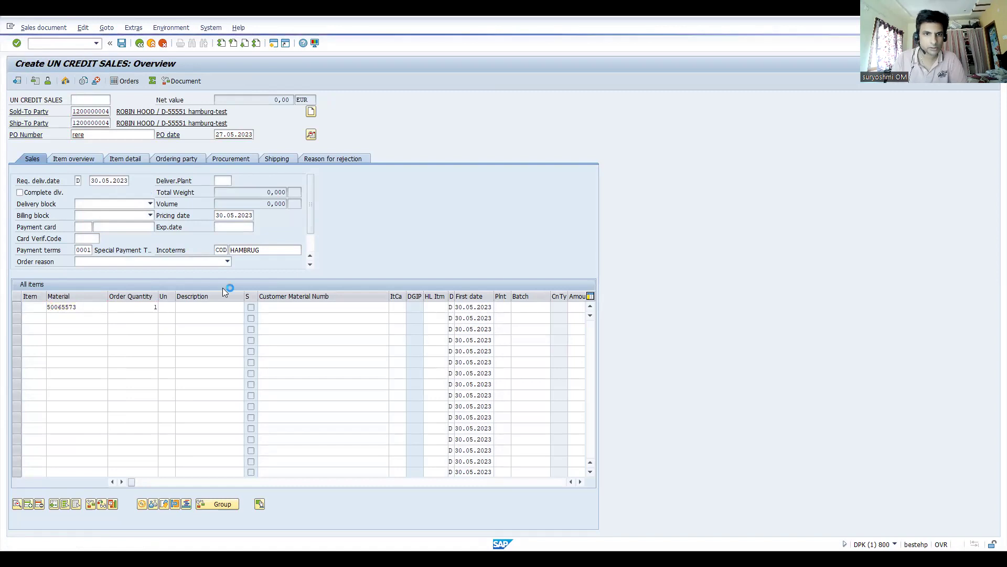
- Examine the delivery dates in the schedule lines of the strawberry ice cream item and return to the order overview
{"action": "double_click", "coordinate": [279, 309]}
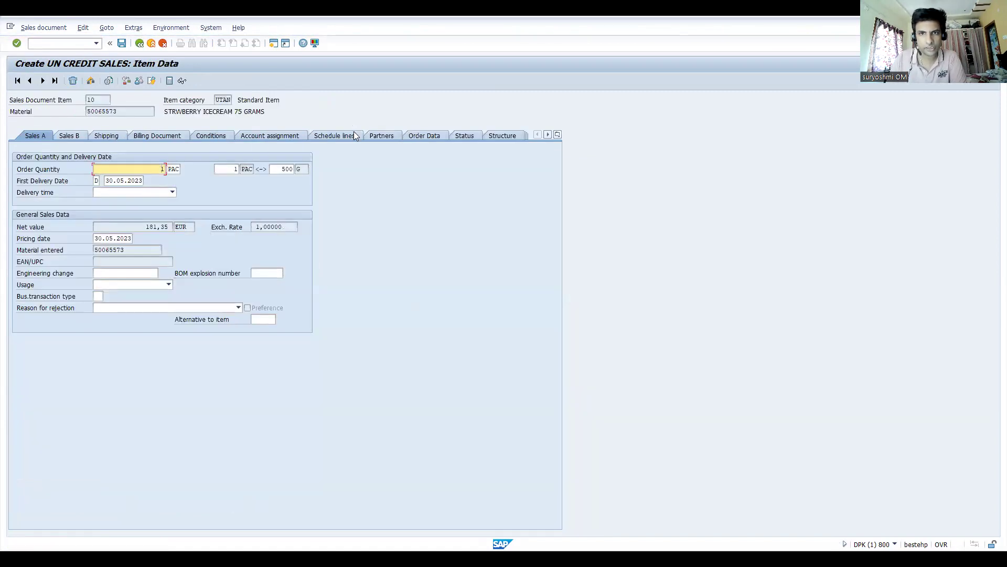
{"action": "left_click", "coordinate": [347, 135]}
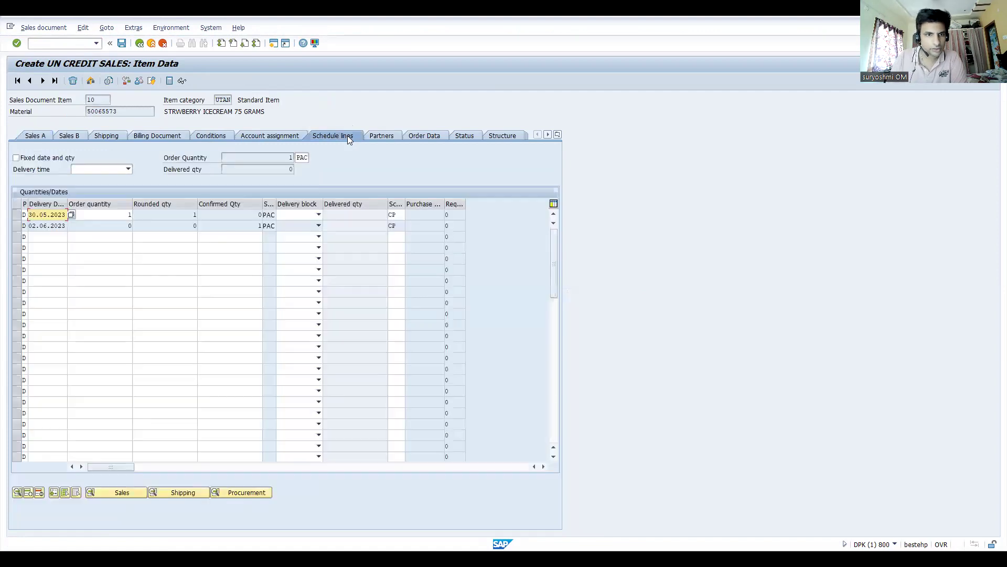
{"action": "left_click", "coordinate": [44, 227]}
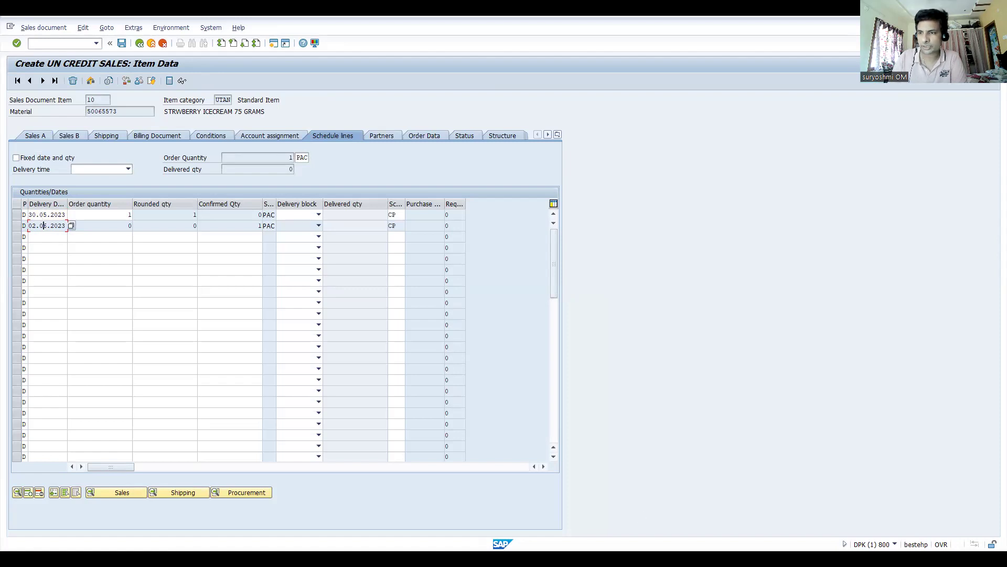
{"action": "key", "text": "alt+Tab"}
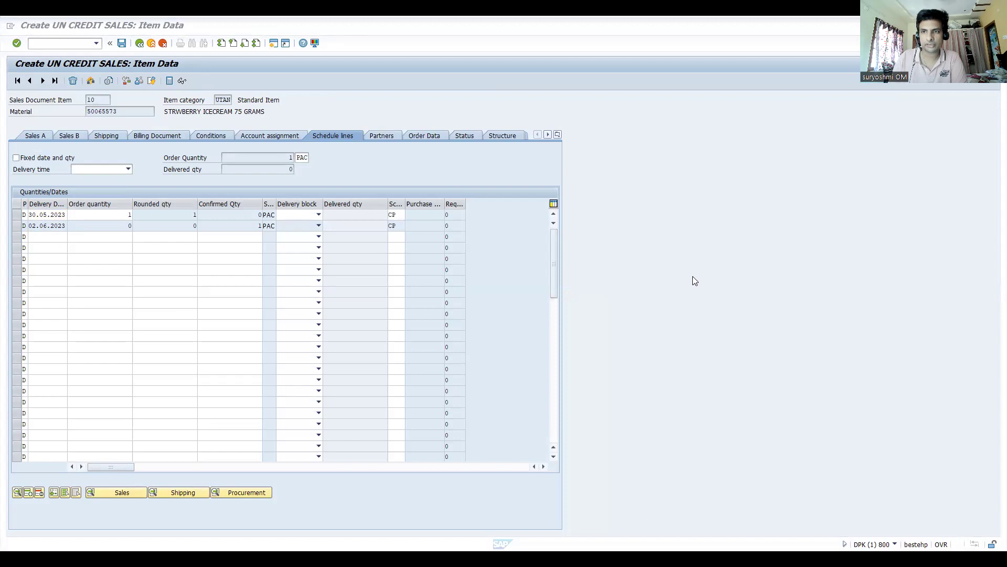
{"action": "left_click", "coordinate": [139, 44]}
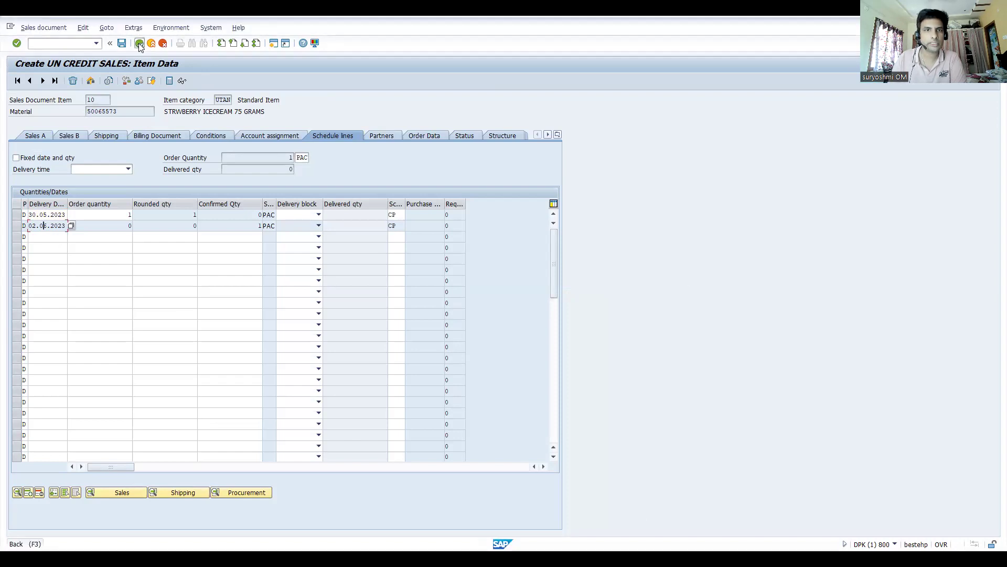
- Open the order's customer for changes in transaction XD02, selecting its sales area UNCD, U1, UU
{"action": "left_click", "coordinate": [49, 44]}
{"action": "type", "text": "/nxd02"}
{"action": "key", "text": "Return"}
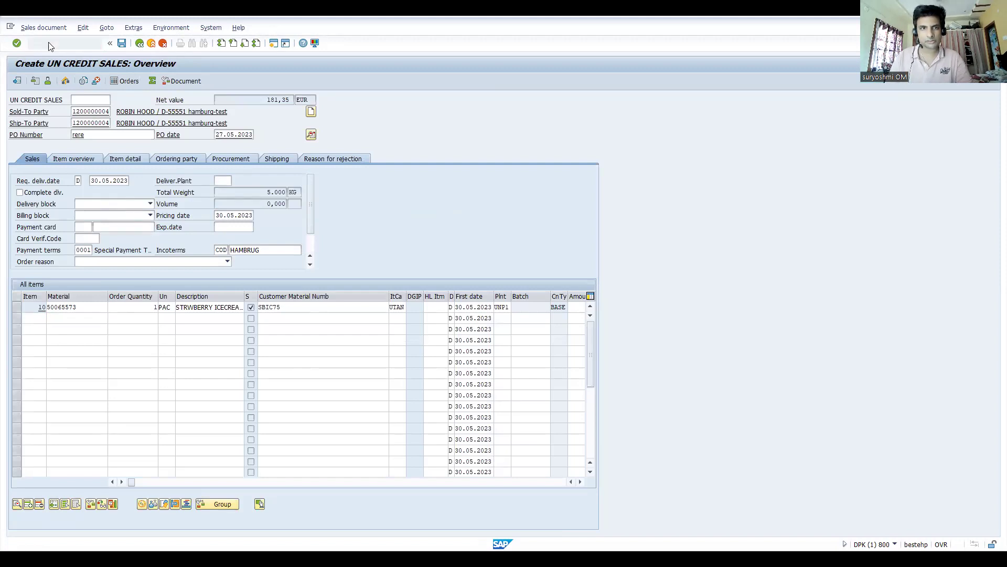
{"action": "left_click", "coordinate": [195, 219]}
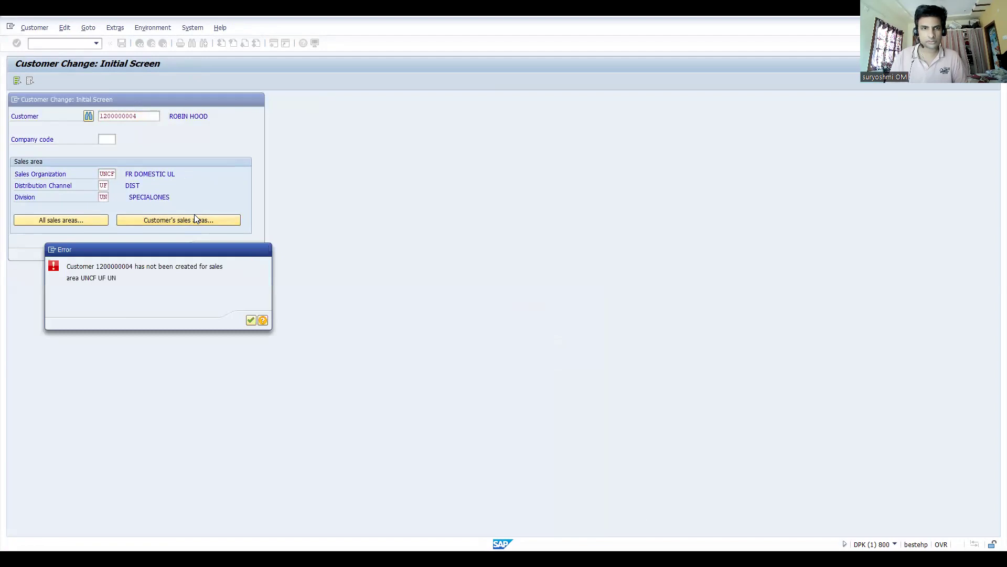
{"action": "key", "text": "Return"}
{"action": "left_click", "coordinate": [191, 218]}
{"action": "left_click", "coordinate": [89, 173]}
{"action": "double_click", "coordinate": [90, 174]}
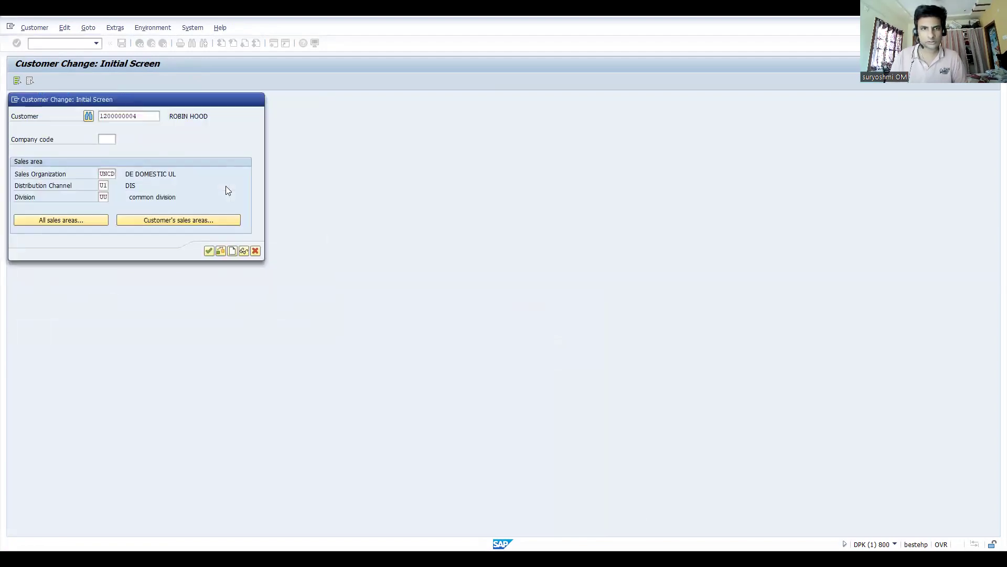
{"action": "key", "text": "Return"}
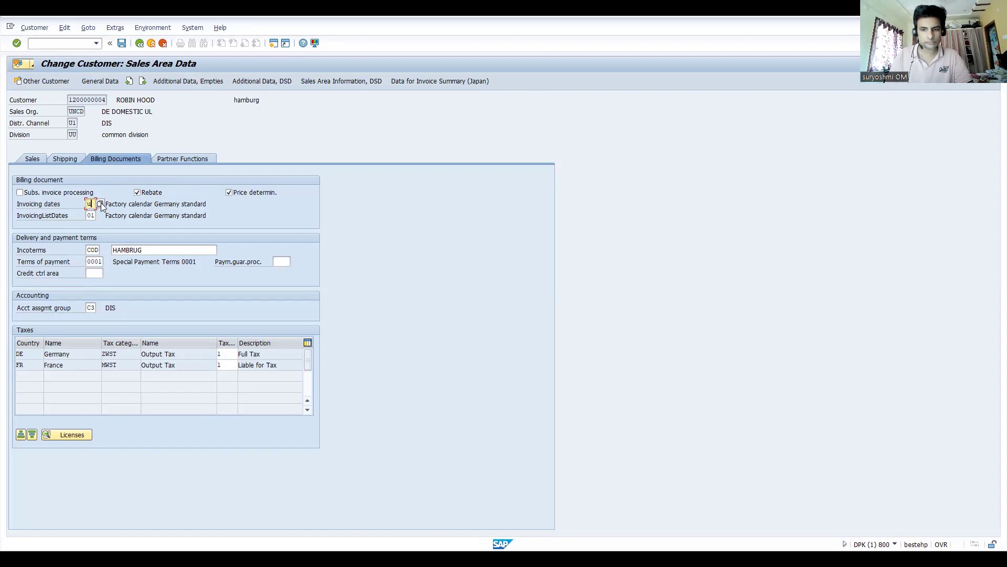
- Set the customer's invoicing dates and invoicing list dates to factory calendar UU, save the changes and leave customer maintenance
{"action": "key", "text": "Return"}
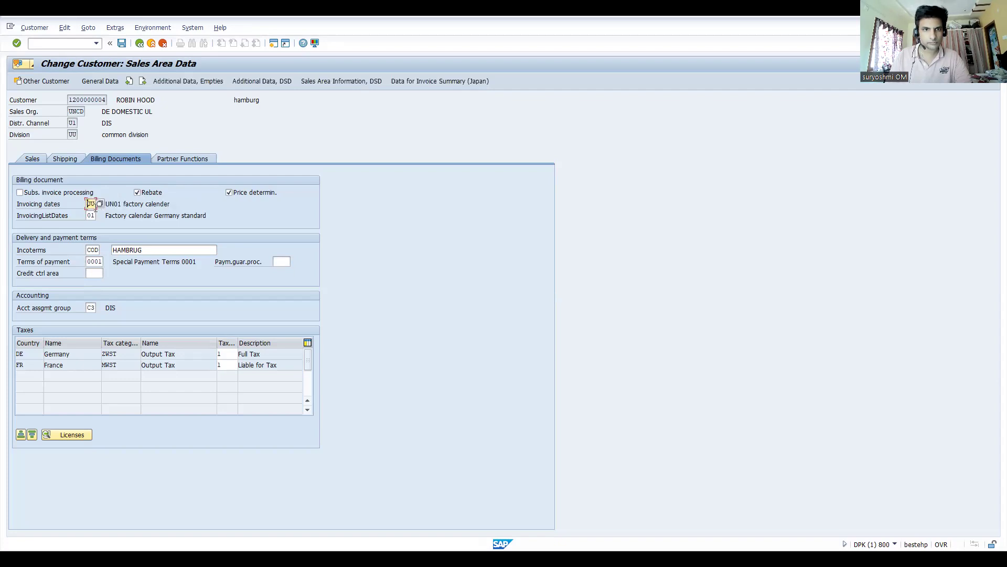
{"action": "left_click", "coordinate": [90, 215]}
{"action": "type", "text": "uu"}
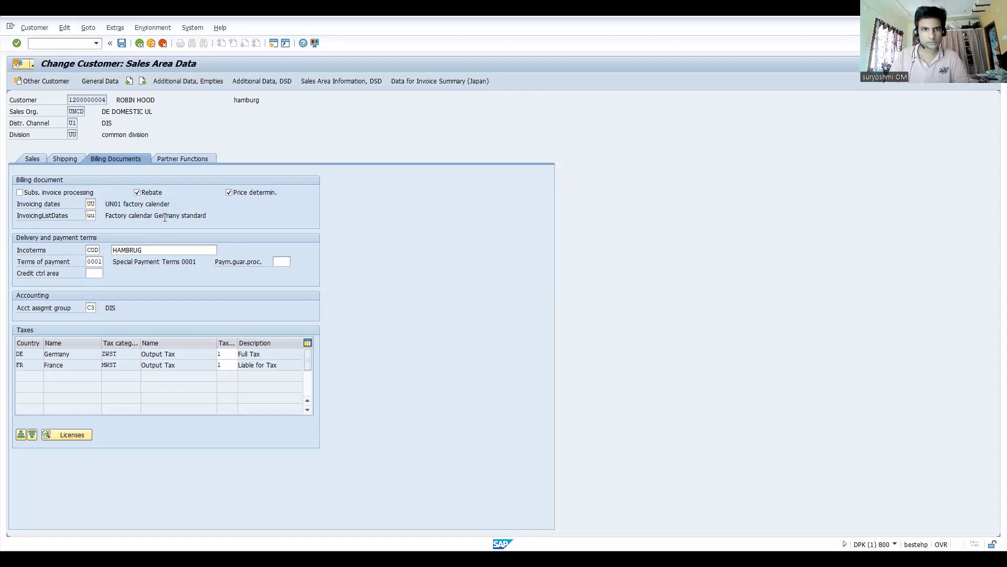
{"action": "key", "text": "Return"}
{"action": "key", "text": "ctrl+s"}
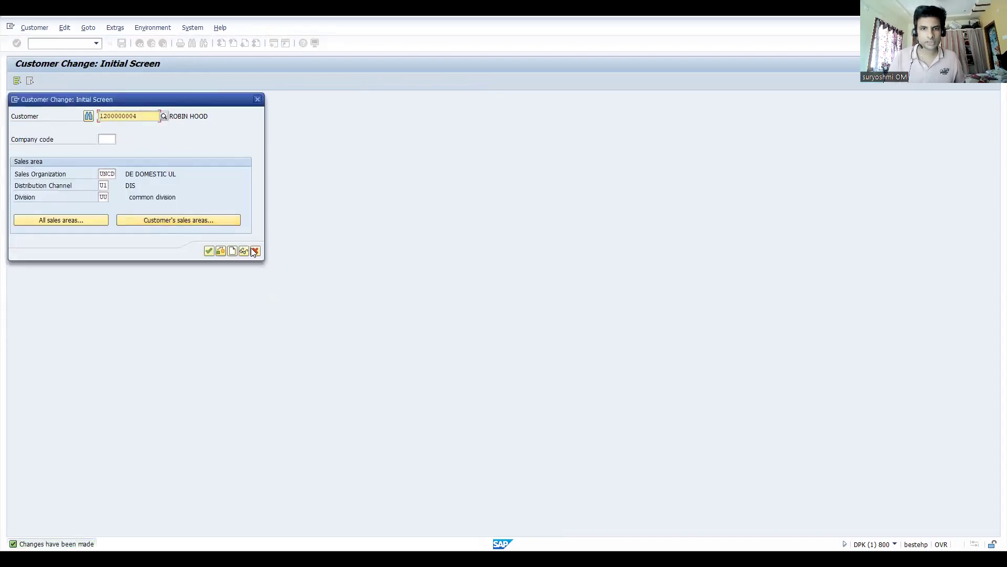
{"action": "left_click", "coordinate": [256, 251]}
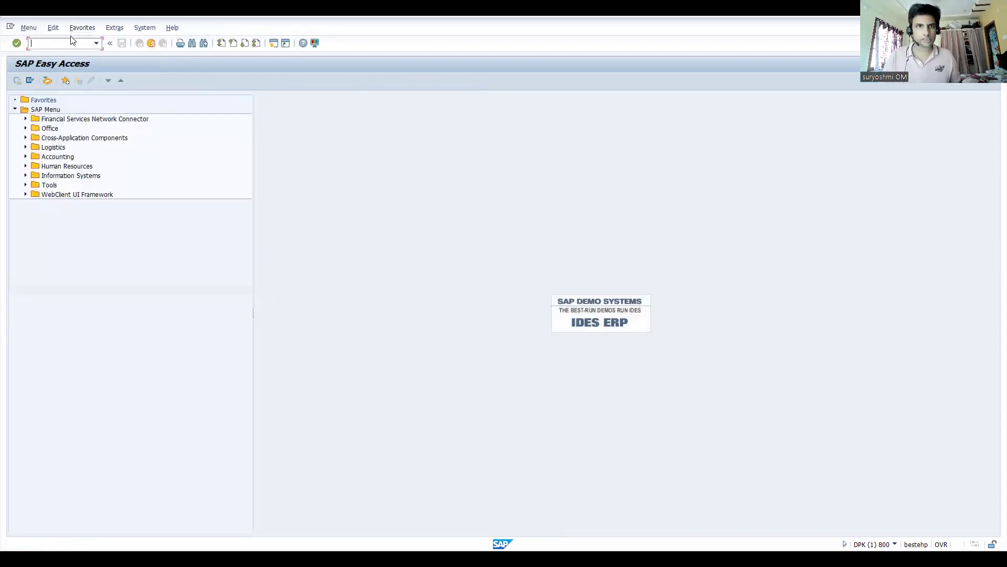
- Open the customizing transaction SPRO and display the SAP Reference IMG
{"action": "type", "text": "/nspro"}
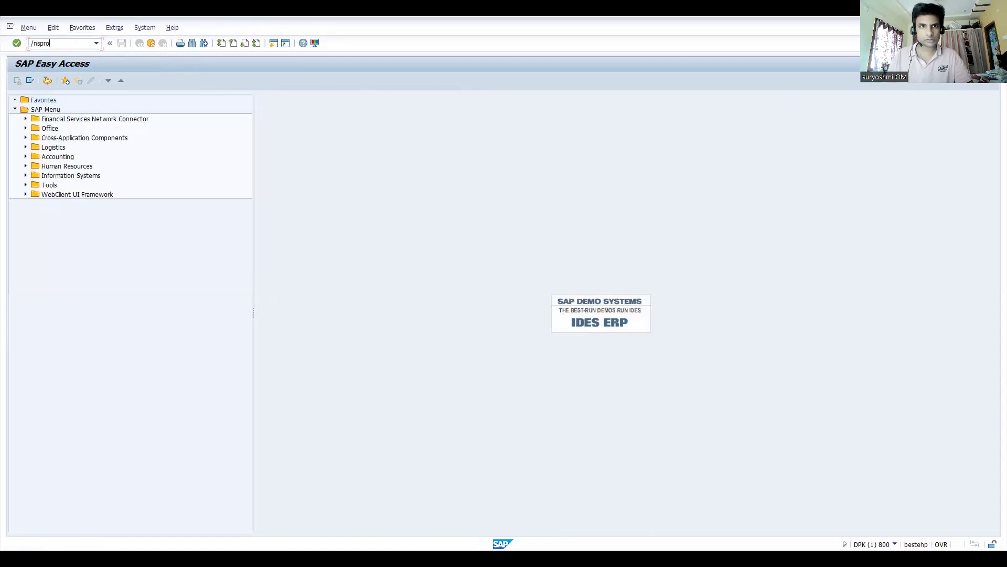
{"action": "key", "text": "Return"}
{"action": "left_click", "coordinate": [57, 82]}
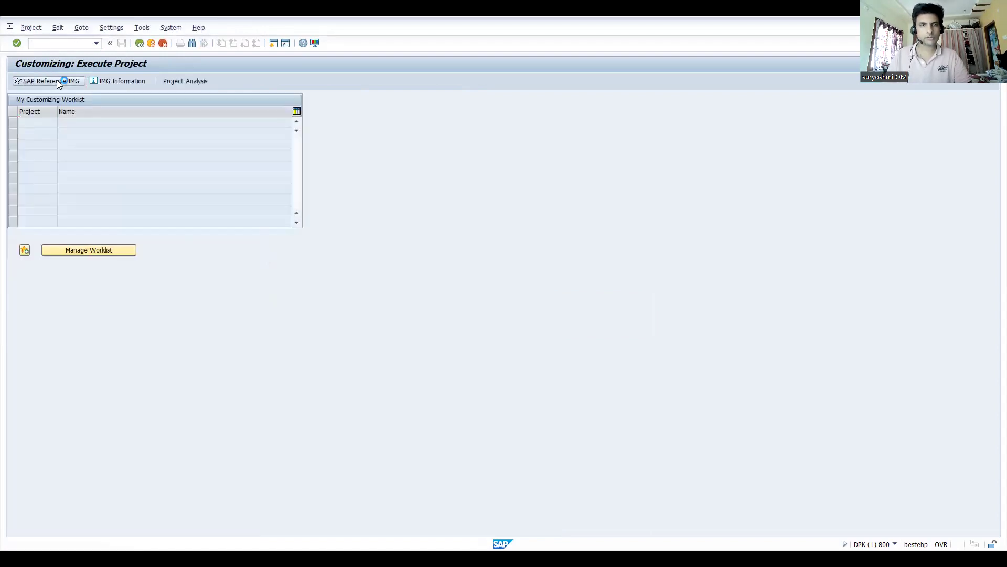
- Open the Define Sales Organization activity under Enterprise Structure, Definition, Sales and Distribution
{"action": "left_click", "coordinate": [77, 204]}
{"action": "double_click", "coordinate": [77, 204]}
{"action": "key", "text": "Down"}
{"action": "key", "text": "Down"}
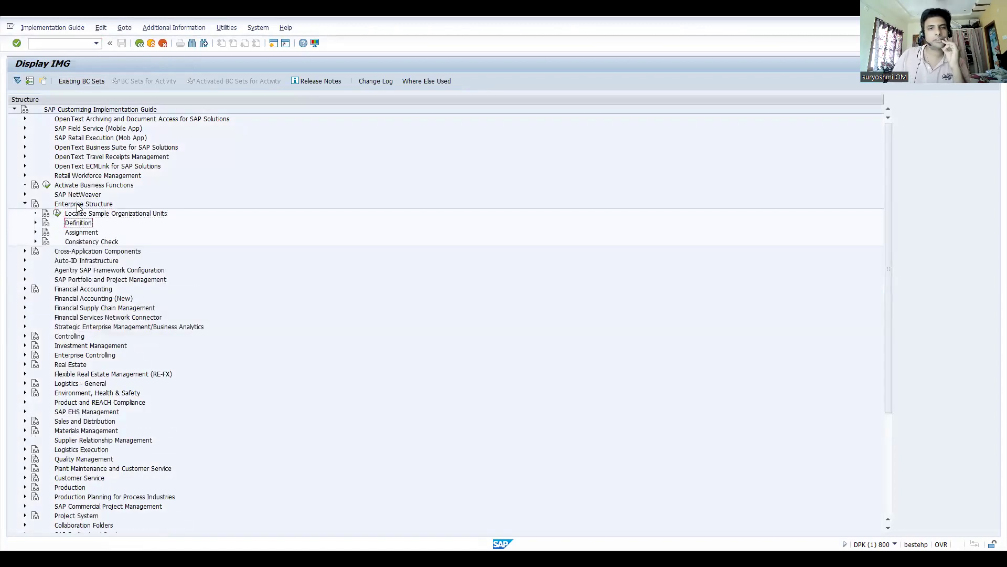
{"action": "key", "text": "Down"}
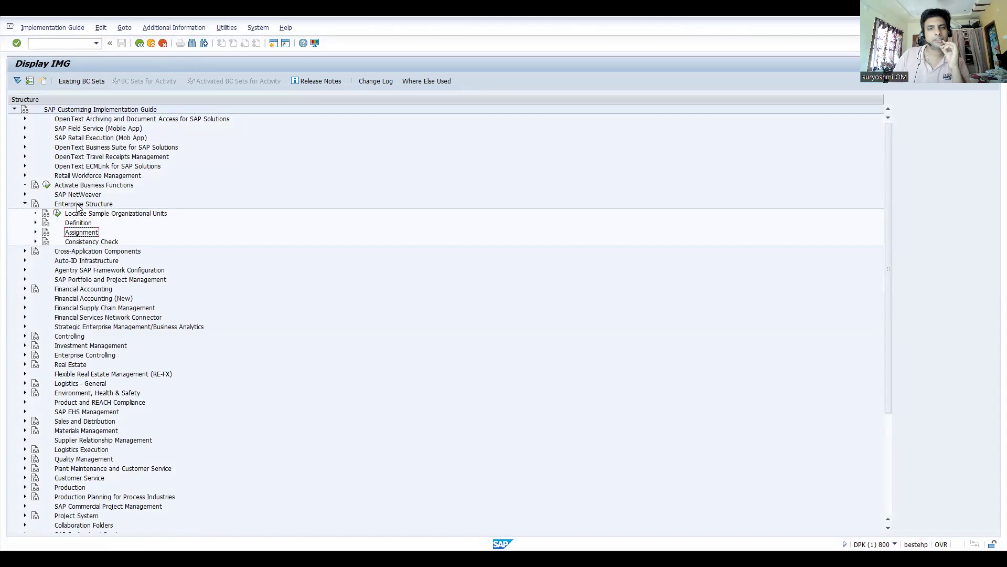
{"action": "key", "text": "Up"}
{"action": "key", "text": "Right"}
{"action": "key", "text": "Down"}
{"action": "key", "text": "Down"}
{"action": "key", "text": "Down"}
{"action": "key", "text": "Down"}
{"action": "key", "text": "Right"}
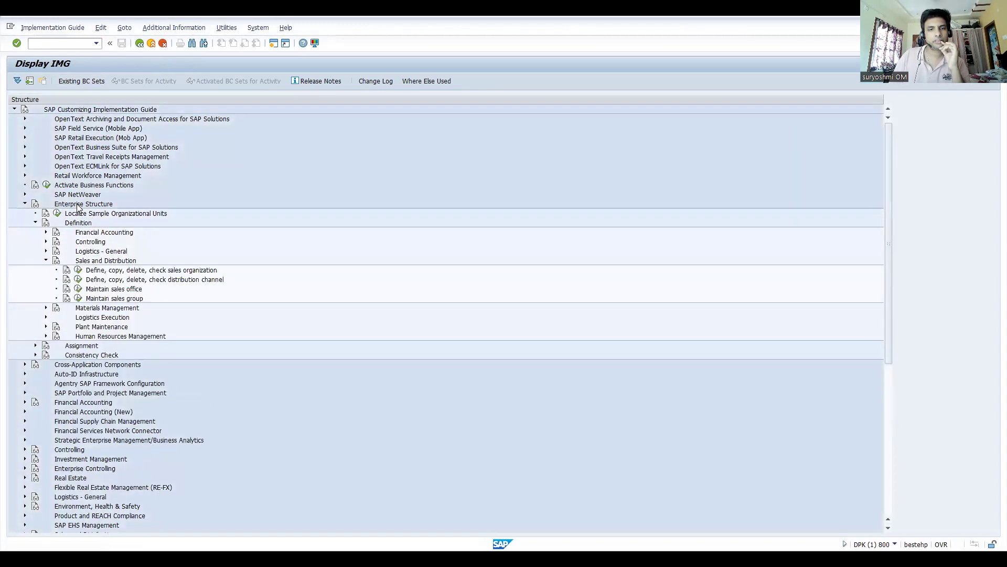
{"action": "key", "text": "Down"}
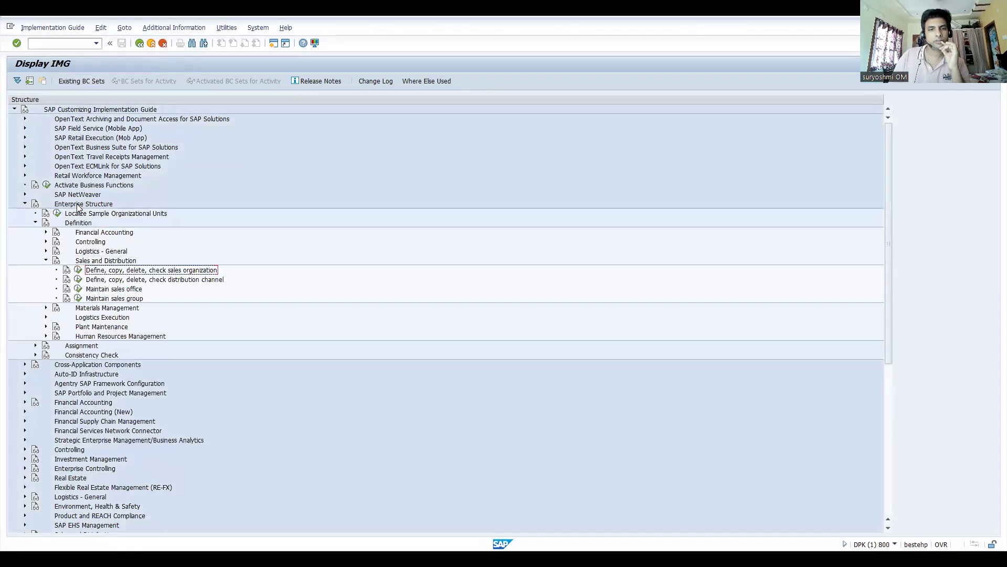
{"action": "left_click", "coordinate": [79, 270]}
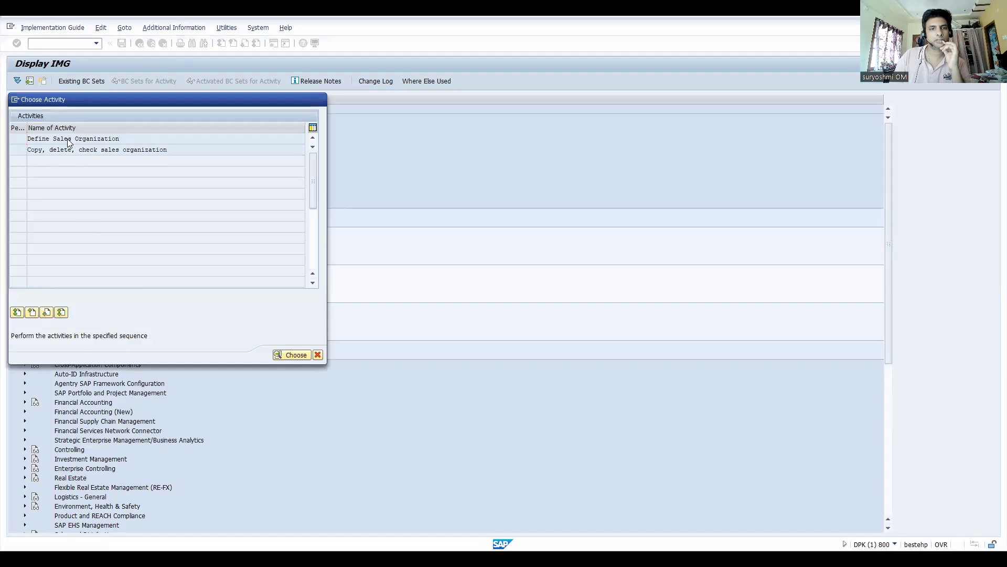
{"action": "double_click", "coordinate": [68, 139]}
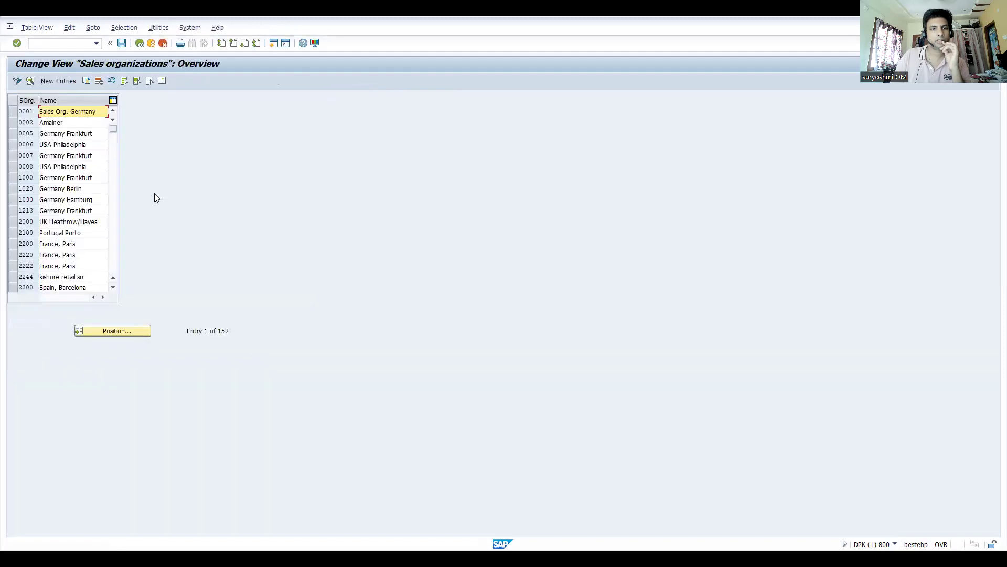
- Locate sales organization UNCD in the overview and open its details
{"action": "left_click", "coordinate": [134, 329]}
{"action": "type", "text": "uncd"}
{"action": "key", "text": "Return"}
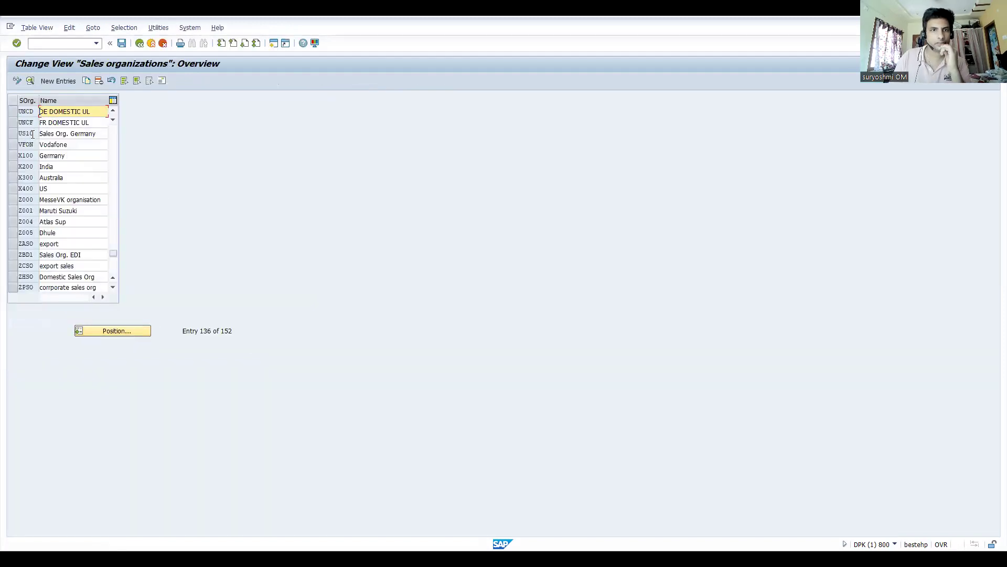
{"action": "double_click", "coordinate": [24, 112]}
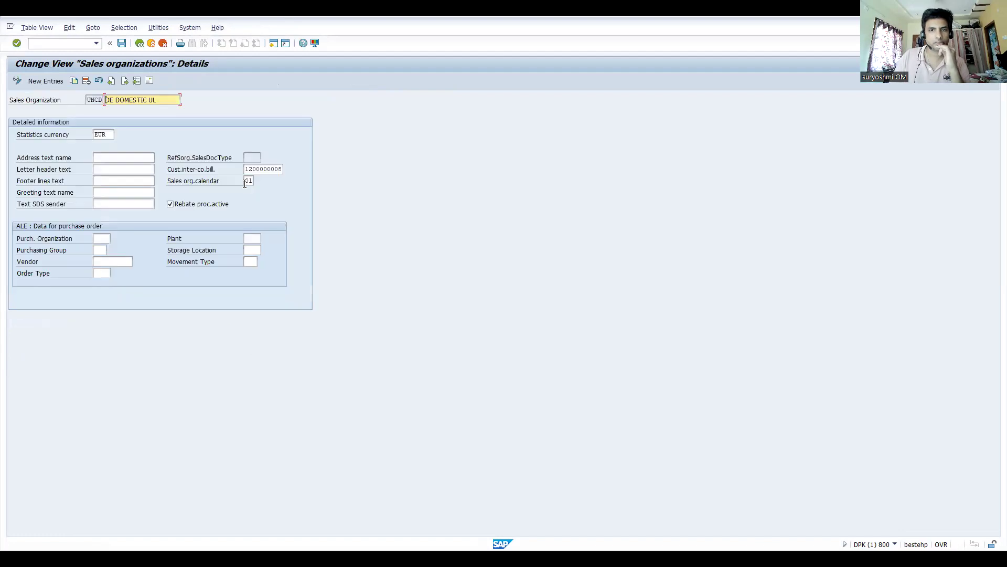
- Set the sales organization's calendar to UU, save it with the proposed customizing request and return to the IMG structure
{"action": "left_click", "coordinate": [252, 181]}
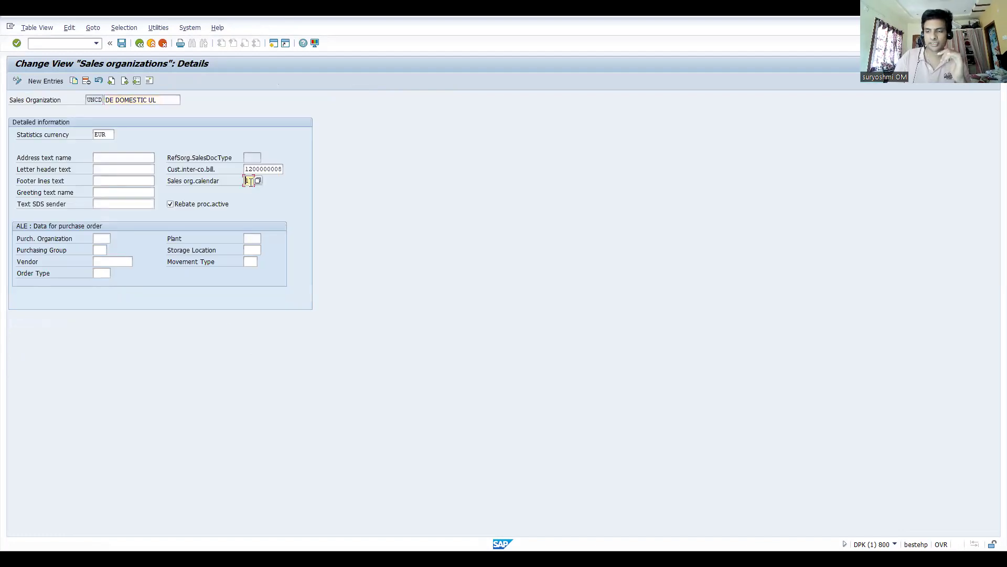
{"action": "type", "text": "uu"}
{"action": "key", "text": "Return"}
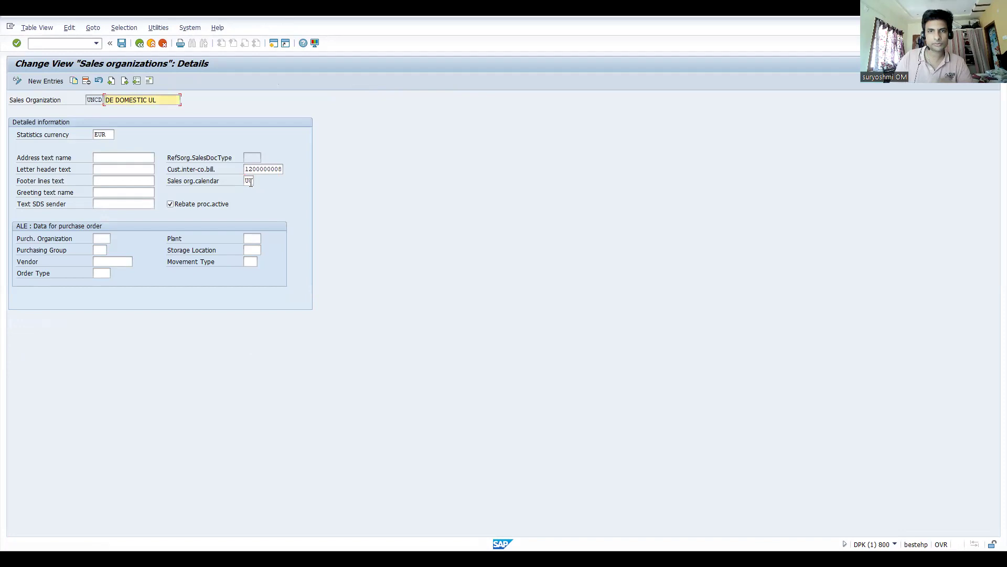
{"action": "left_click", "coordinate": [139, 43]}
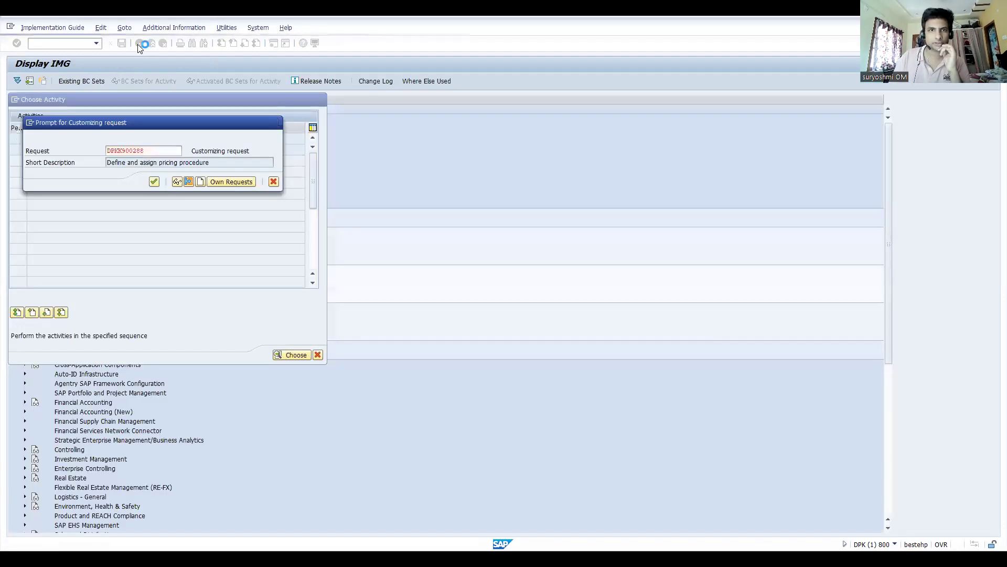
{"action": "key", "text": "Return"}
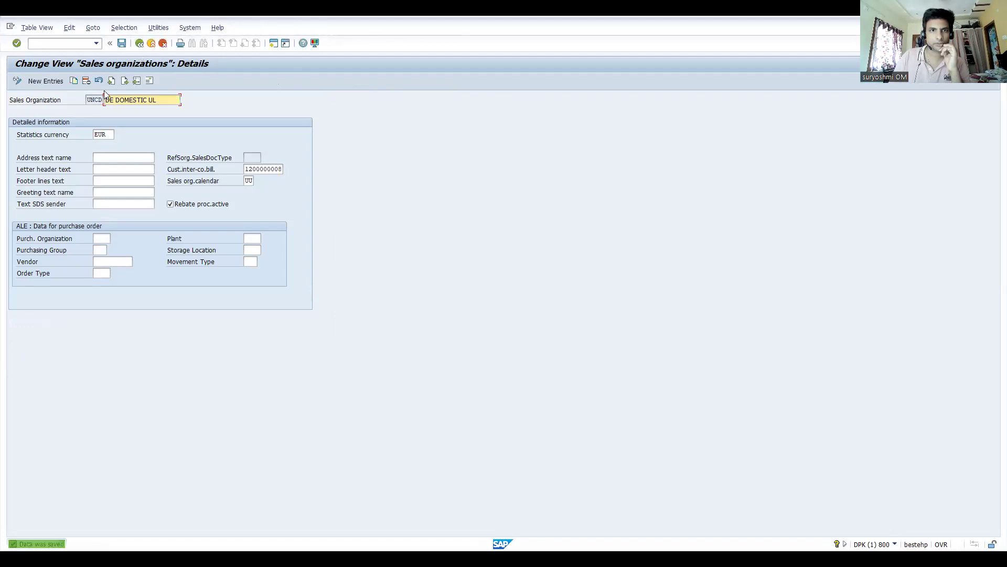
{"action": "left_click", "coordinate": [139, 42]}
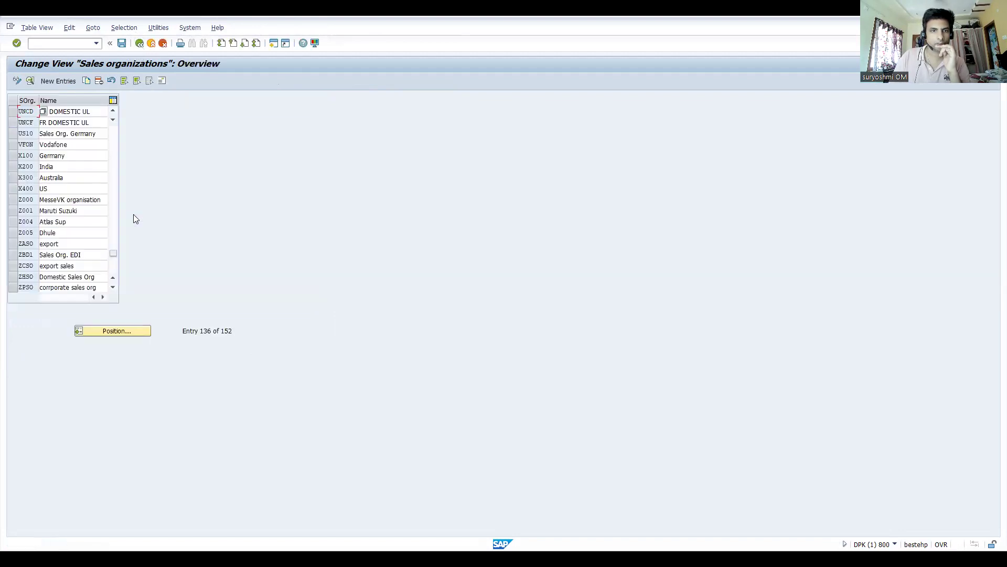
{"action": "left_click", "coordinate": [140, 44]}
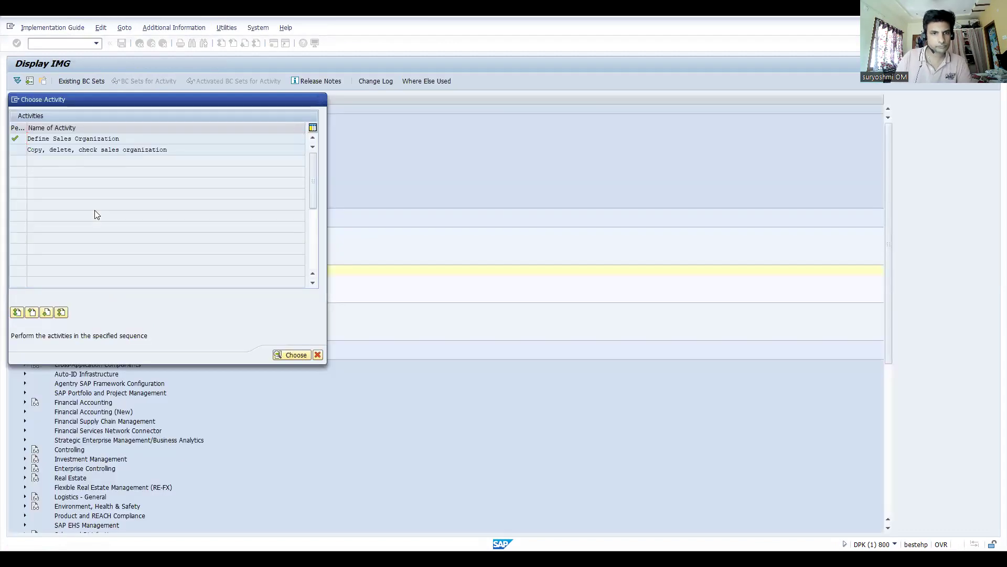
{"action": "key", "text": "Escape"}
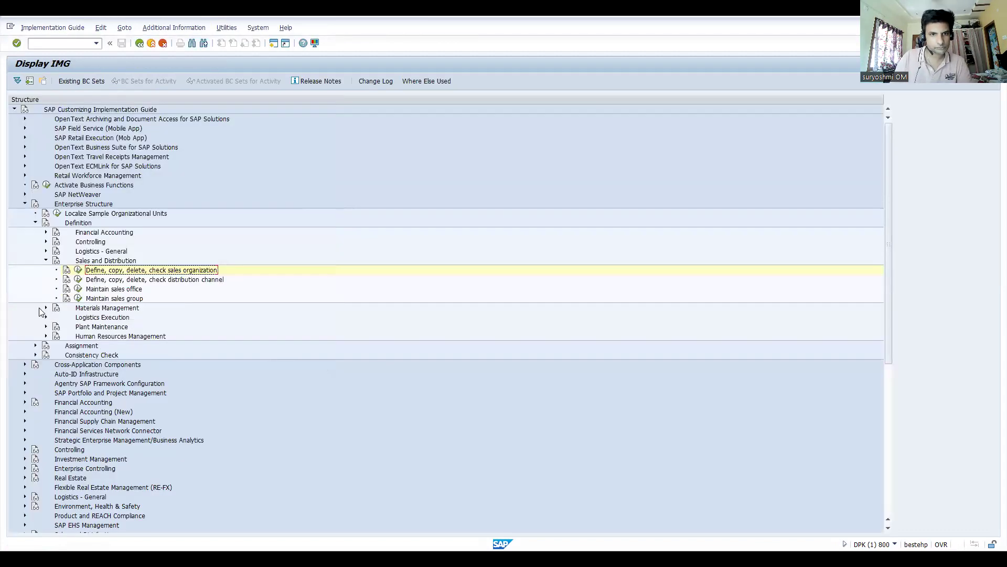
- Open the shipping point definition under Logistics Execution and display the details of shipping point UNG1
{"action": "left_click", "coordinate": [47, 318]}
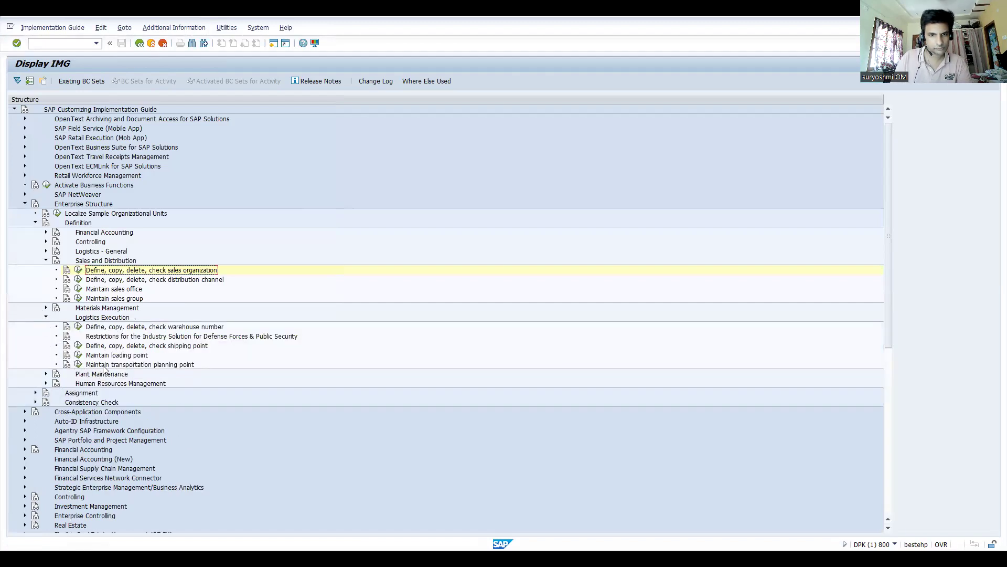
{"action": "left_click", "coordinate": [79, 346]}
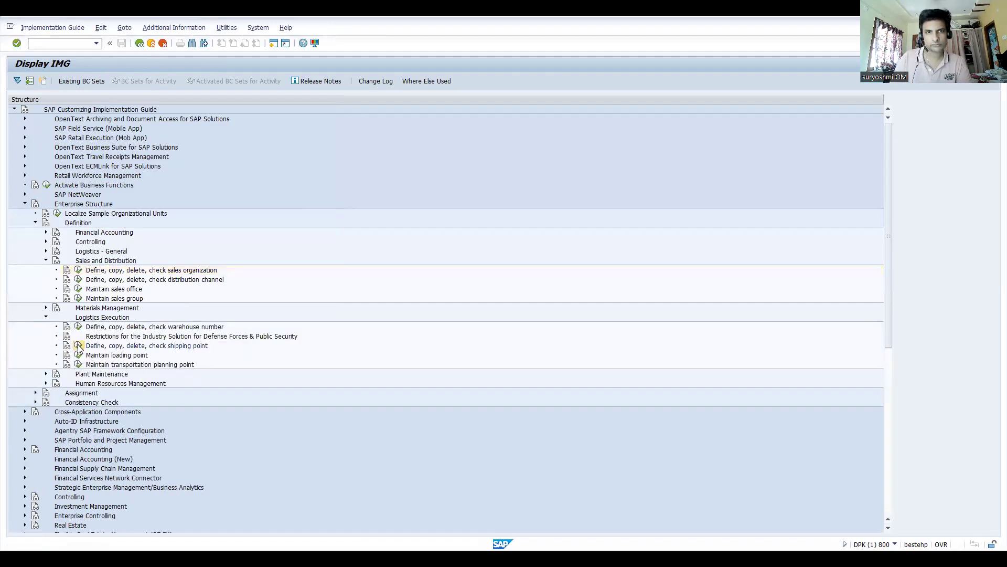
{"action": "double_click", "coordinate": [75, 139]}
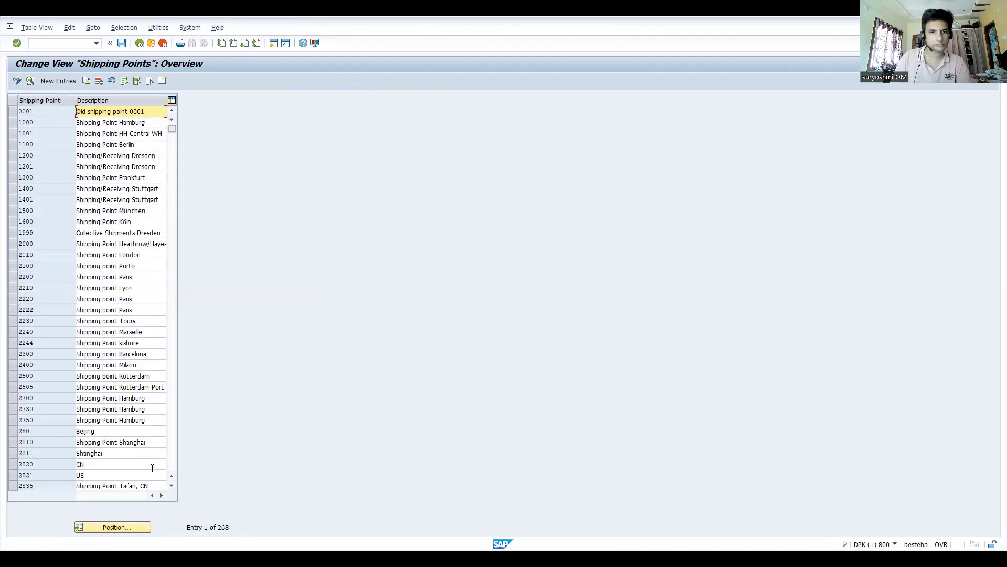
{"action": "left_click", "coordinate": [120, 527]}
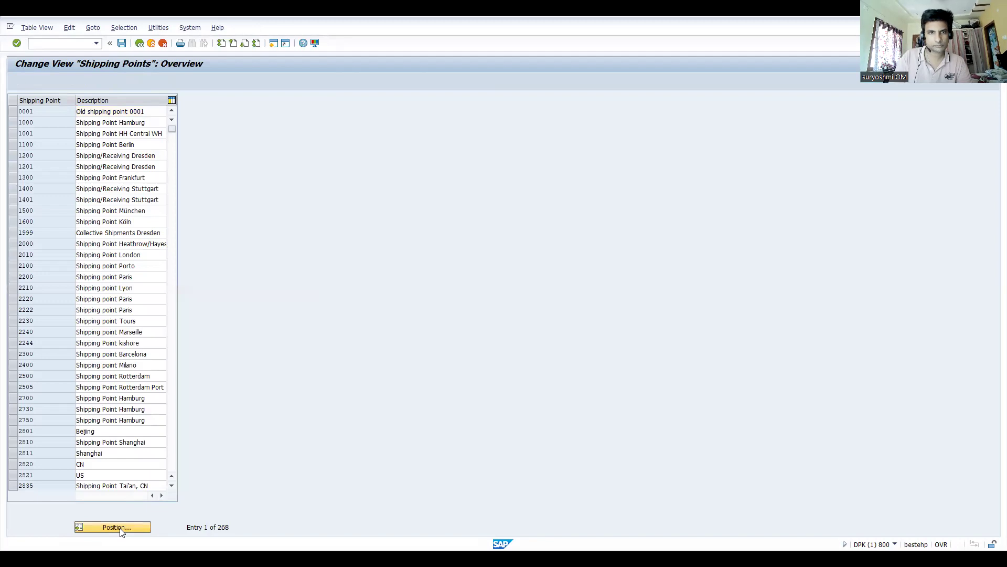
{"action": "type", "text": "ung1"}
{"action": "key", "text": "Return"}
{"action": "double_click", "coordinate": [34, 110]}
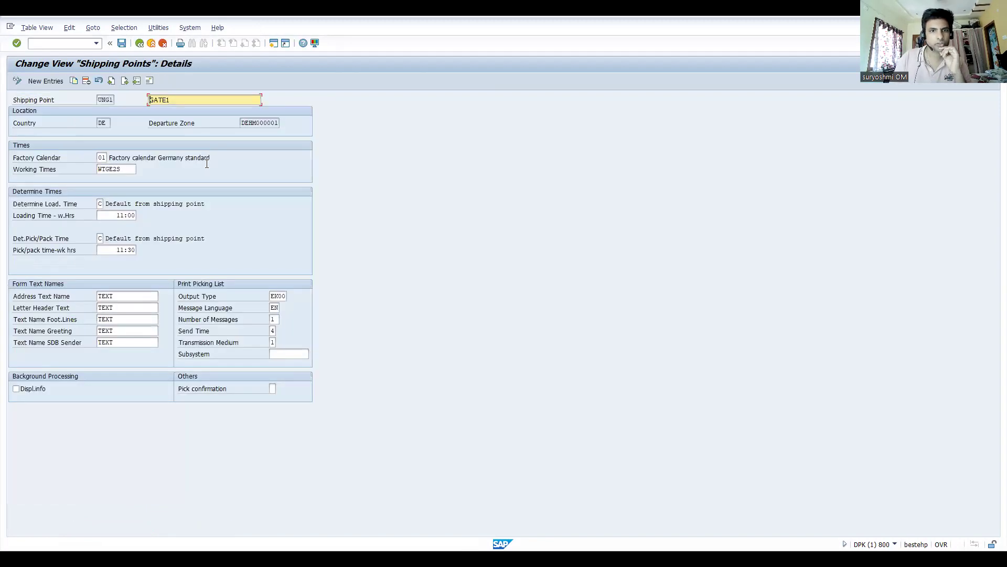
- Set the shipping point's factory calendar to UU, clear its working times and save with the customizing request
{"action": "left_click", "coordinate": [100, 157]}
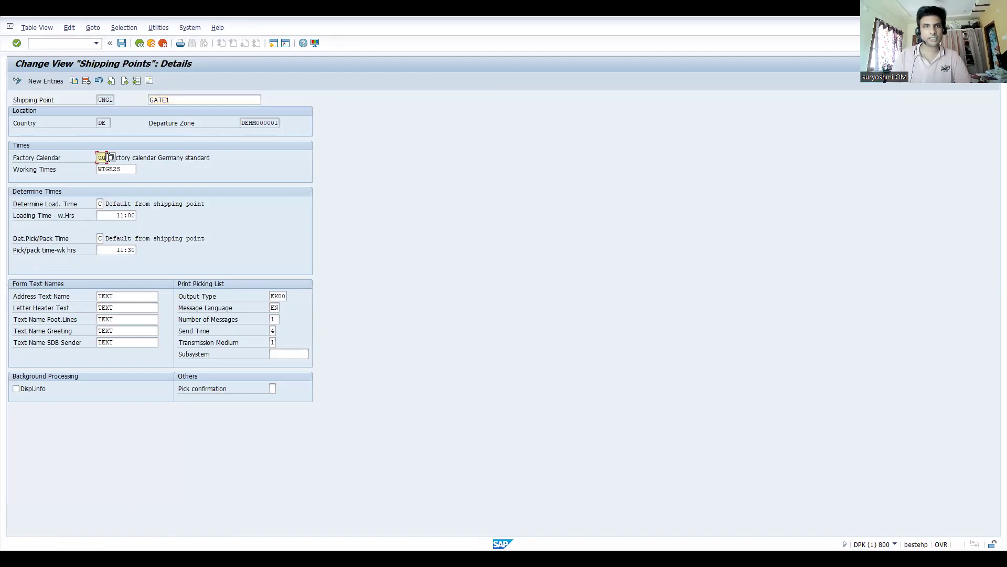
{"action": "key", "text": "Return"}
{"action": "left_click", "coordinate": [141, 170]}
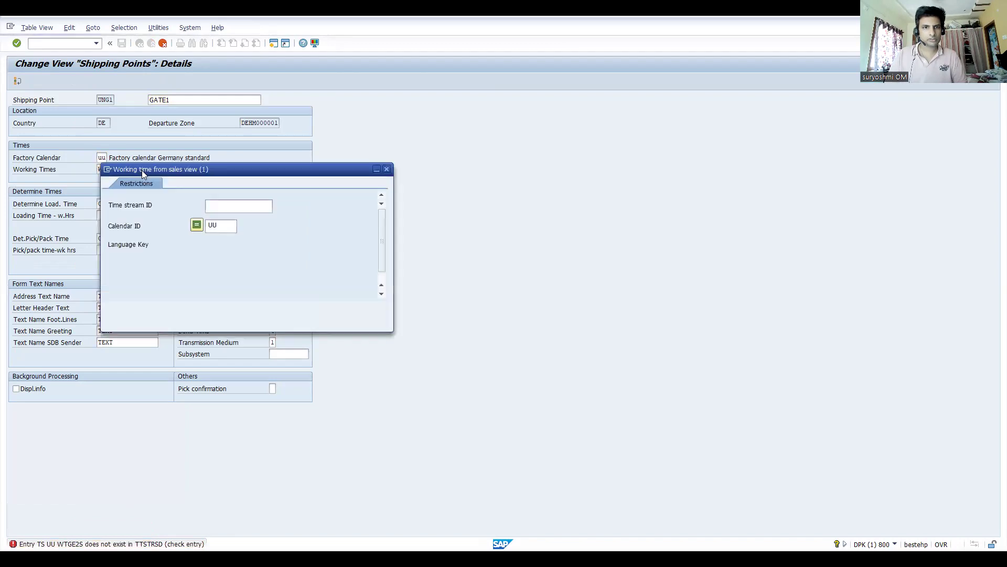
{"action": "key", "text": "Return"}
{"action": "left_click_drag", "start_coordinate": [128, 168], "coordinate": [51, 170]}
{"action": "key", "text": "BackSpace"}
{"action": "key", "text": "Return"}
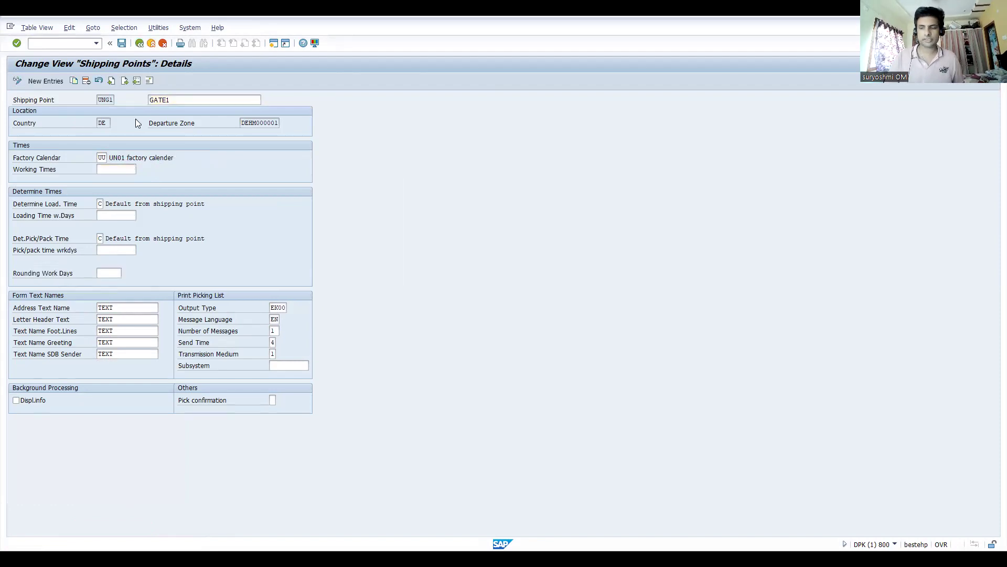
{"action": "key", "text": "ctrl+s"}
{"action": "key", "text": "Return"}
- Start a new UN CREDIT SALES order in transaction VA01 with the preset sales area UNCD, U1, UU
{"action": "left_click", "coordinate": [48, 44]}
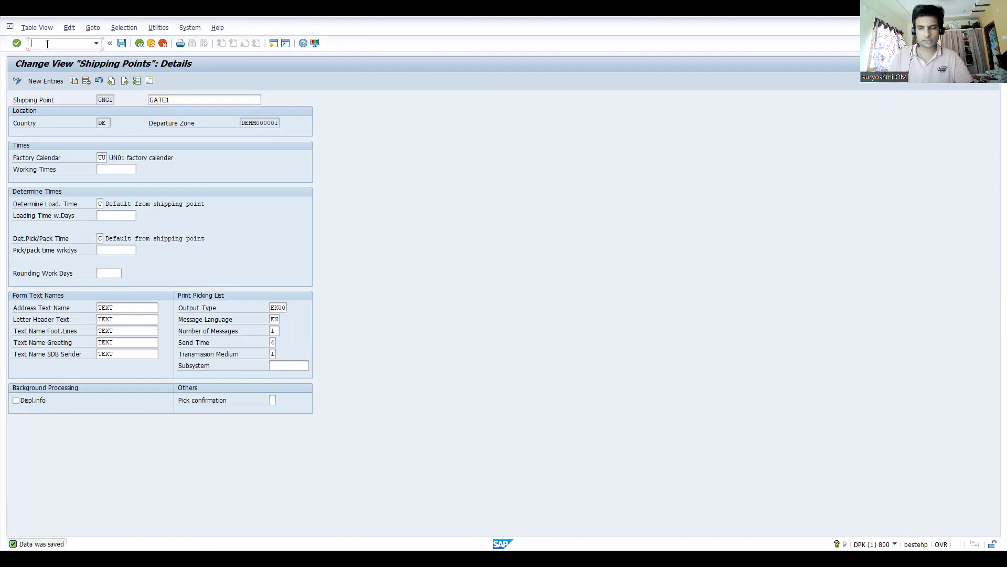
{"action": "type", "text": "/nva01"}
{"action": "key", "text": "Return"}
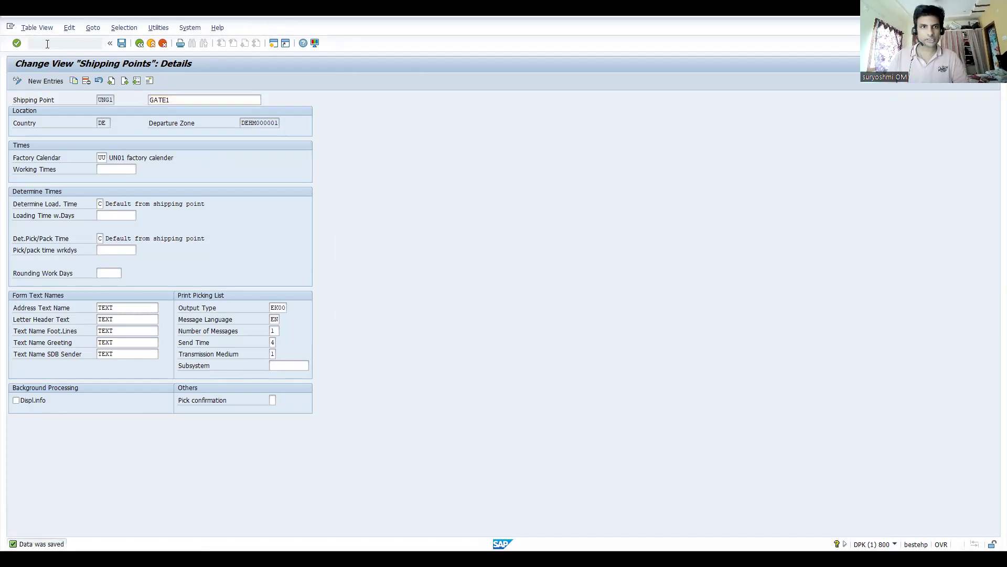
{"action": "key", "text": "Return"}
- Enter the sold-to and ship-to customer, a PO number and material 50065573 with order quantity 1
{"action": "type", "text": "1"}
{"action": "key", "text": "Down"}
{"action": "key", "text": "Return"}
{"action": "key", "text": "Return"}
{"action": "key", "text": "space"}
{"action": "key", "text": "Down"}
{"action": "key", "text": "Return"}
{"action": "key", "text": "Return"}
{"action": "key", "text": "space"}
{"action": "key", "text": "Down"}
{"action": "key", "text": "Return"}
{"action": "key", "text": "Tab"}
{"action": "type", "text": "1"}
{"action": "key", "text": "Return"}
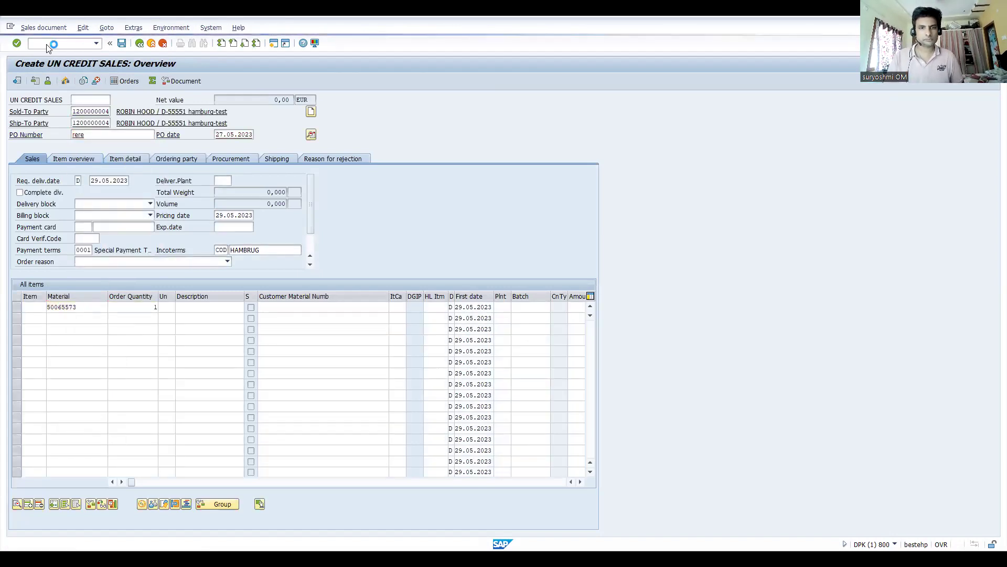
- Check the delivery dates in the new order item's schedule lines and go back to the order overview
{"action": "double_click", "coordinate": [285, 307]}
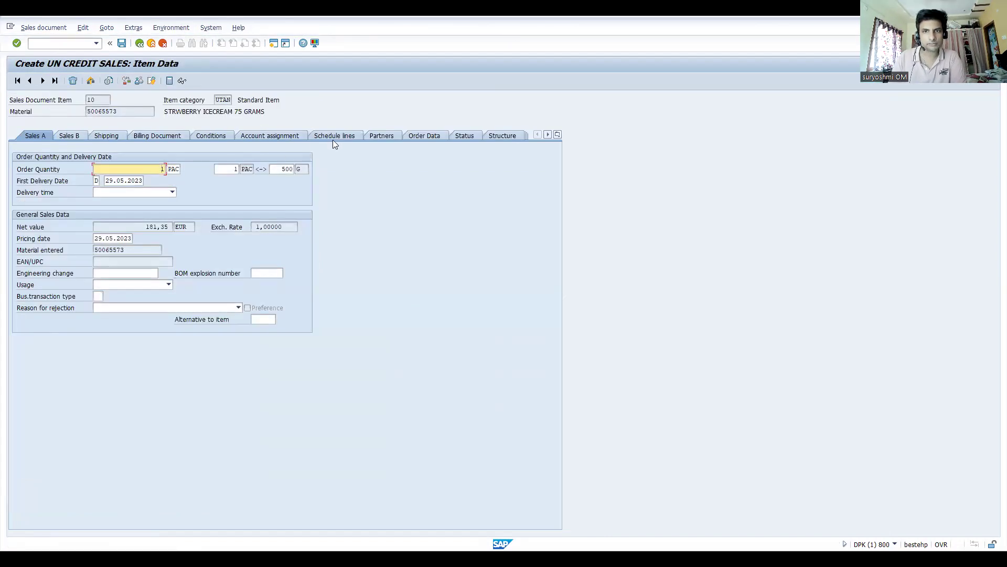
{"action": "left_click", "coordinate": [333, 137]}
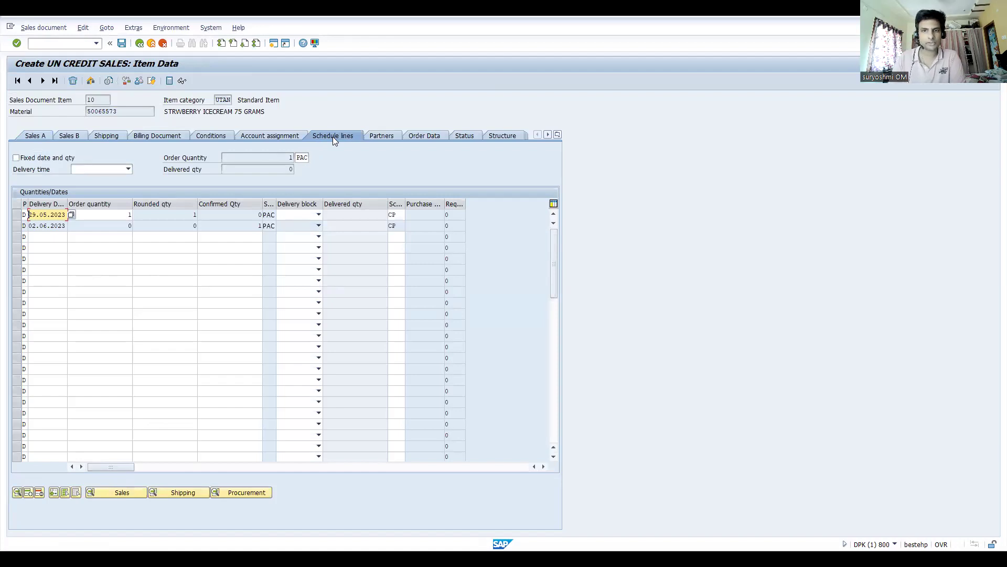
{"action": "left_click", "coordinate": [139, 43]}
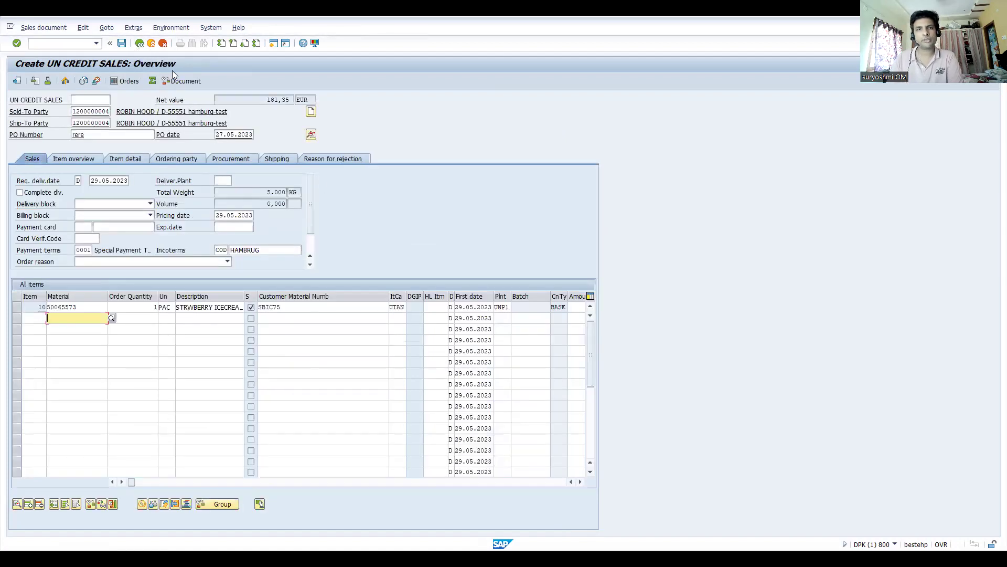
- Cancel the order without saving and return to the SAP Easy Access screen
{"action": "left_click", "coordinate": [162, 43]}
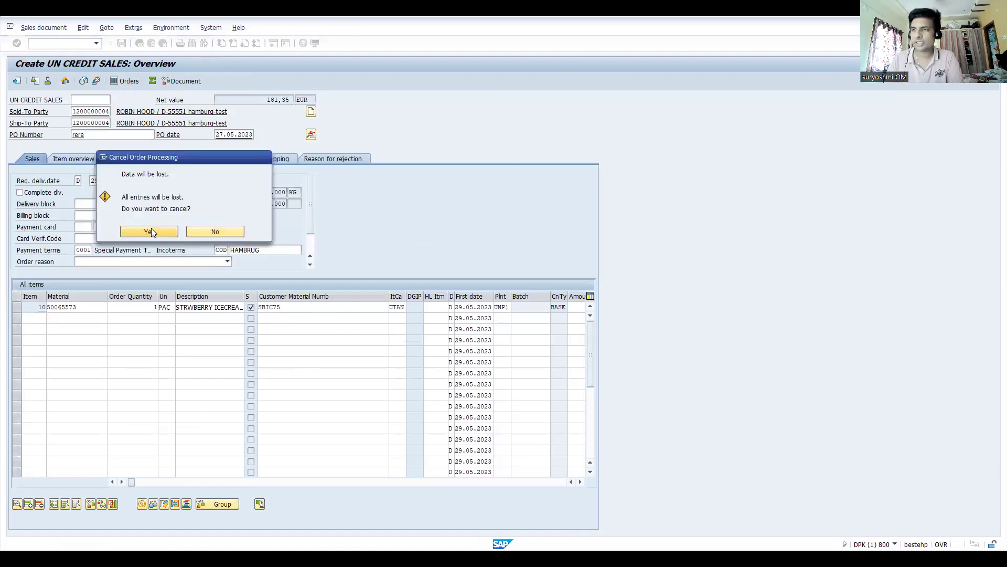
{"action": "left_click", "coordinate": [150, 232]}
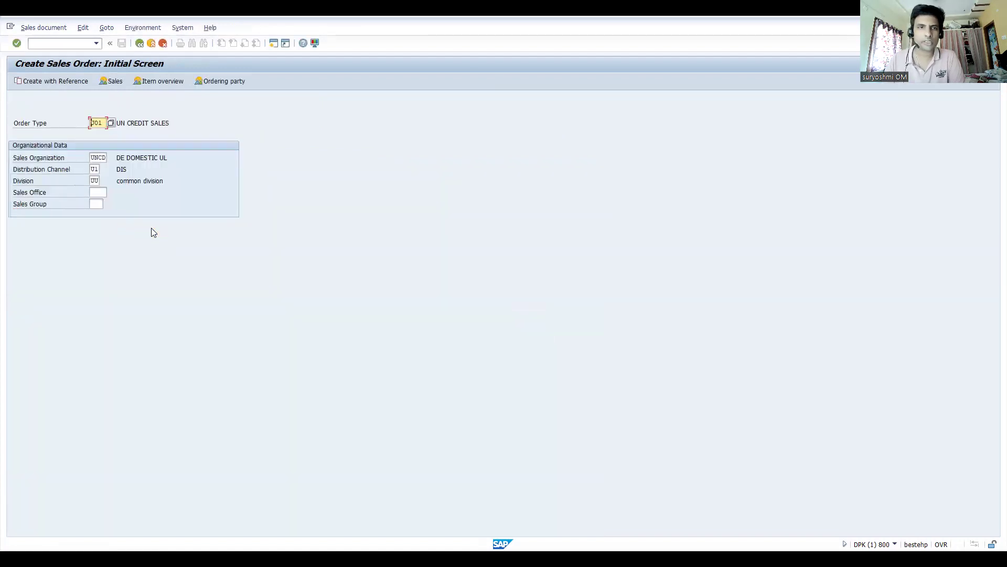
{"action": "left_click", "coordinate": [138, 44]}
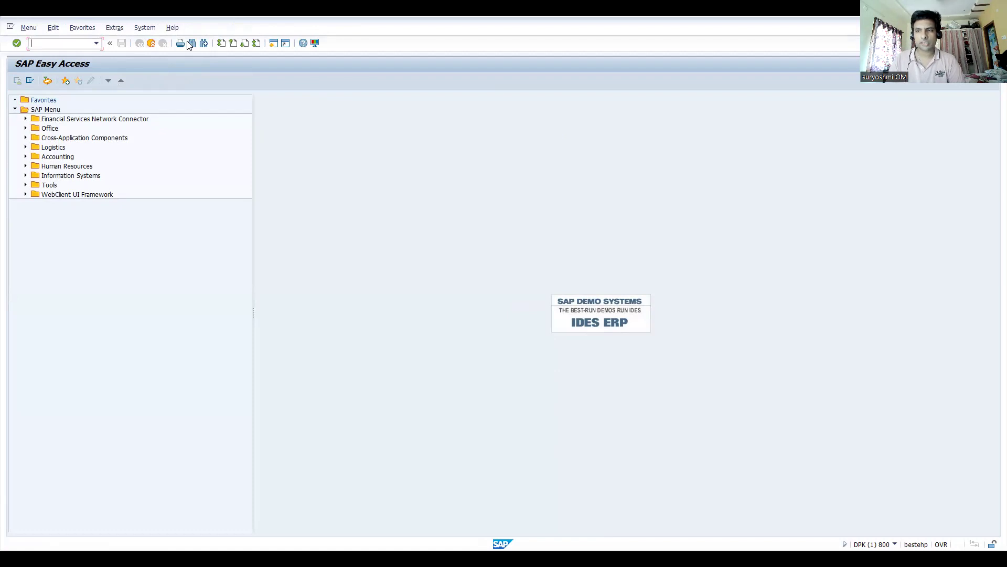
- Switch to the browser, view the YouTube channel dashboard and the Udemy instructor page's course list, and return to the presentation's title slide
{"action": "key", "text": "alt+Tab"}
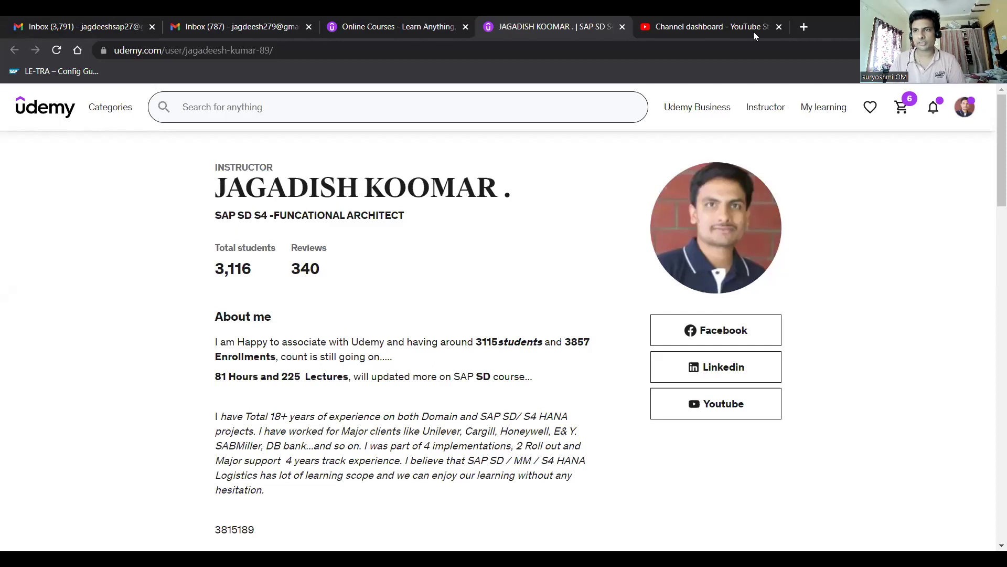
{"action": "left_click", "coordinate": [716, 31]}
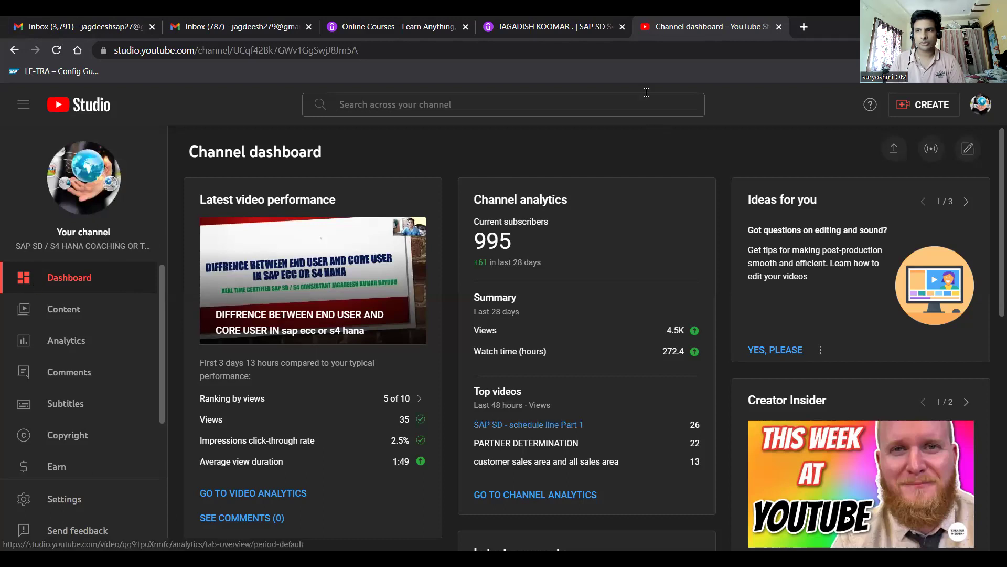
{"action": "left_click", "coordinate": [555, 27]}
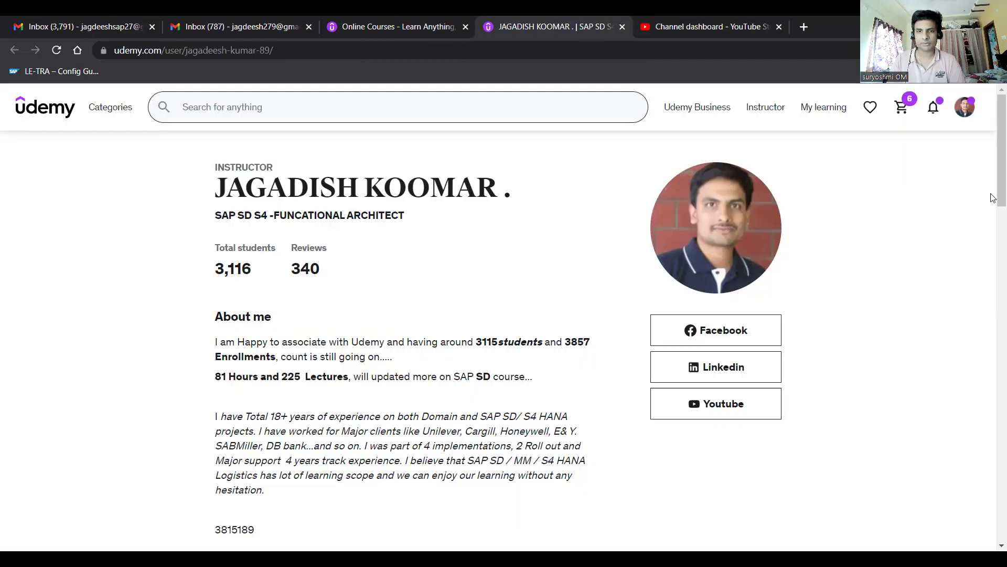
{"action": "scroll", "coordinate": [993, 315], "scroll_direction": "down", "scroll_amount": 12}
{"action": "scroll", "coordinate": [993, 315], "scroll_direction": "up", "scroll_amount": 1}
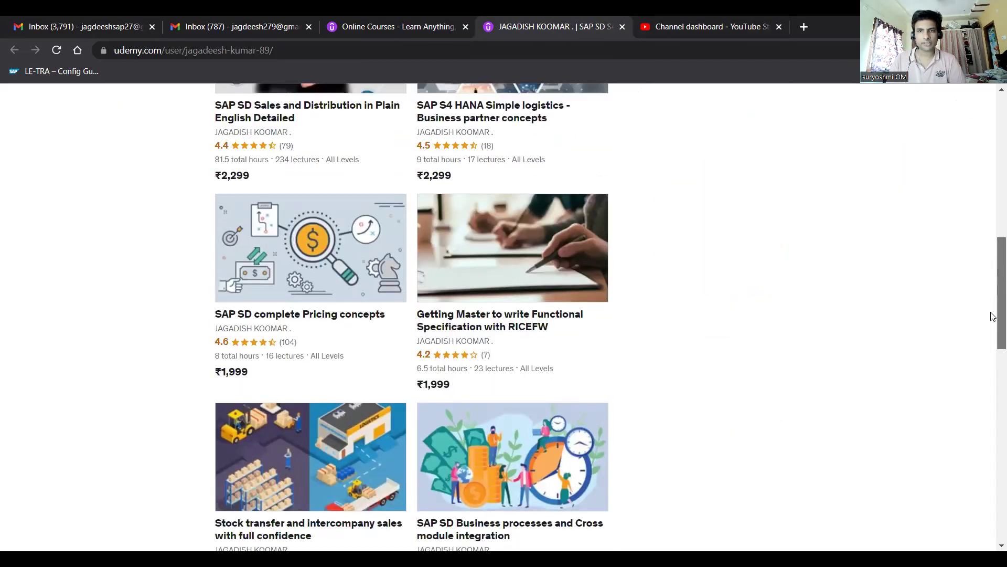
{"action": "scroll", "coordinate": [993, 317], "scroll_direction": "down", "scroll_amount": 15}
{"action": "scroll", "coordinate": [993, 331], "scroll_direction": "up", "scroll_amount": 12}
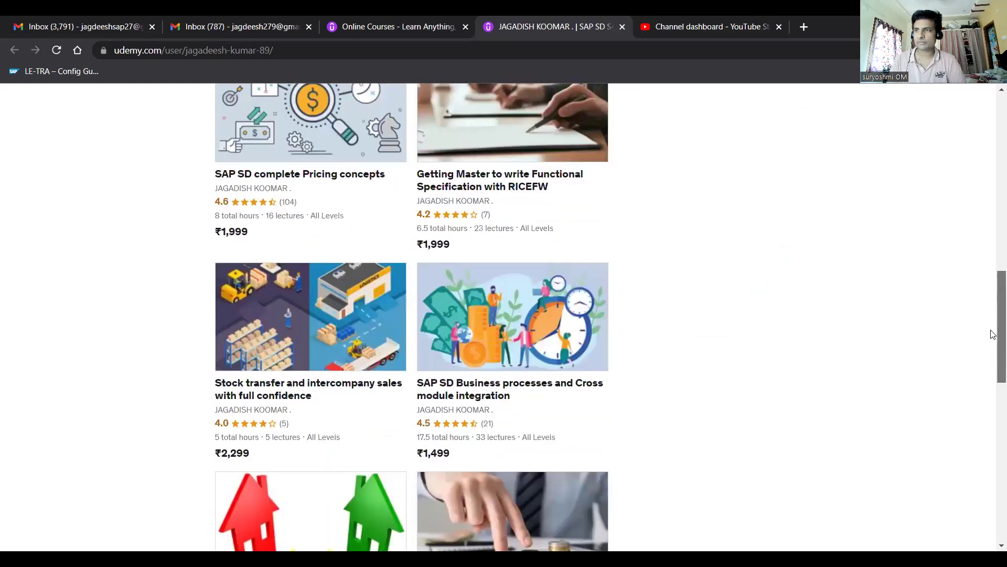
{"action": "scroll", "coordinate": [993, 334], "scroll_direction": "up", "scroll_amount": 15}
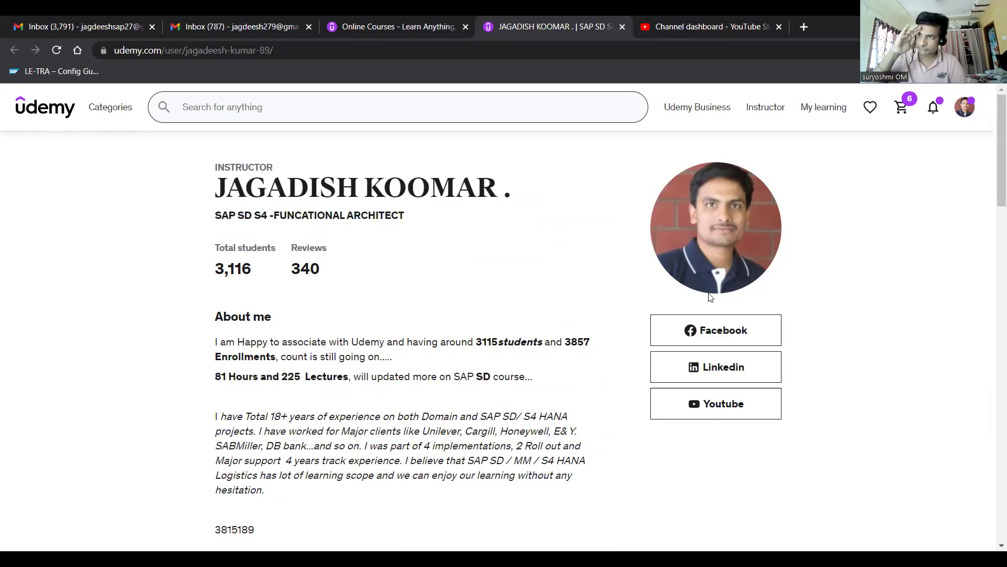
{"action": "key", "text": "alt+Tab"}
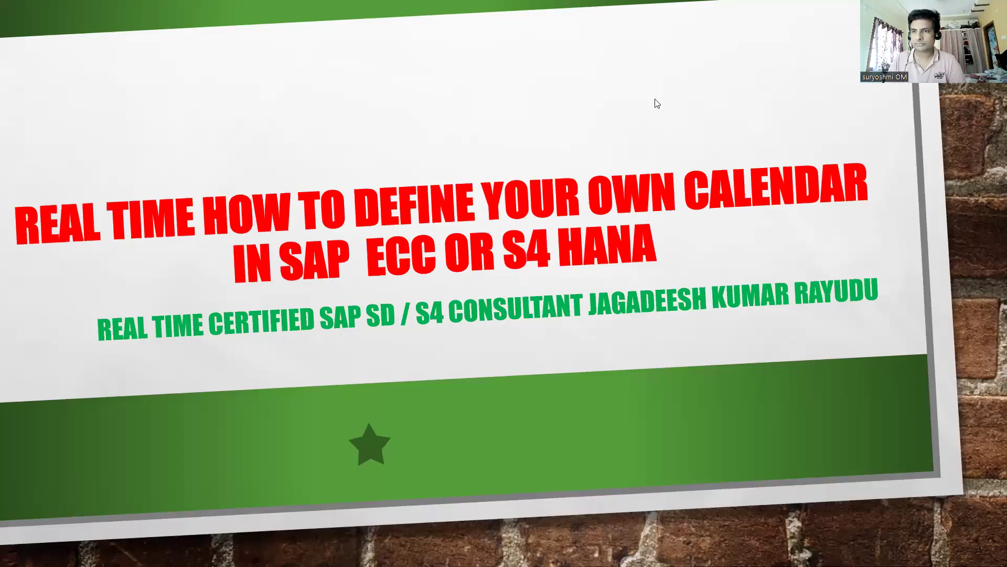